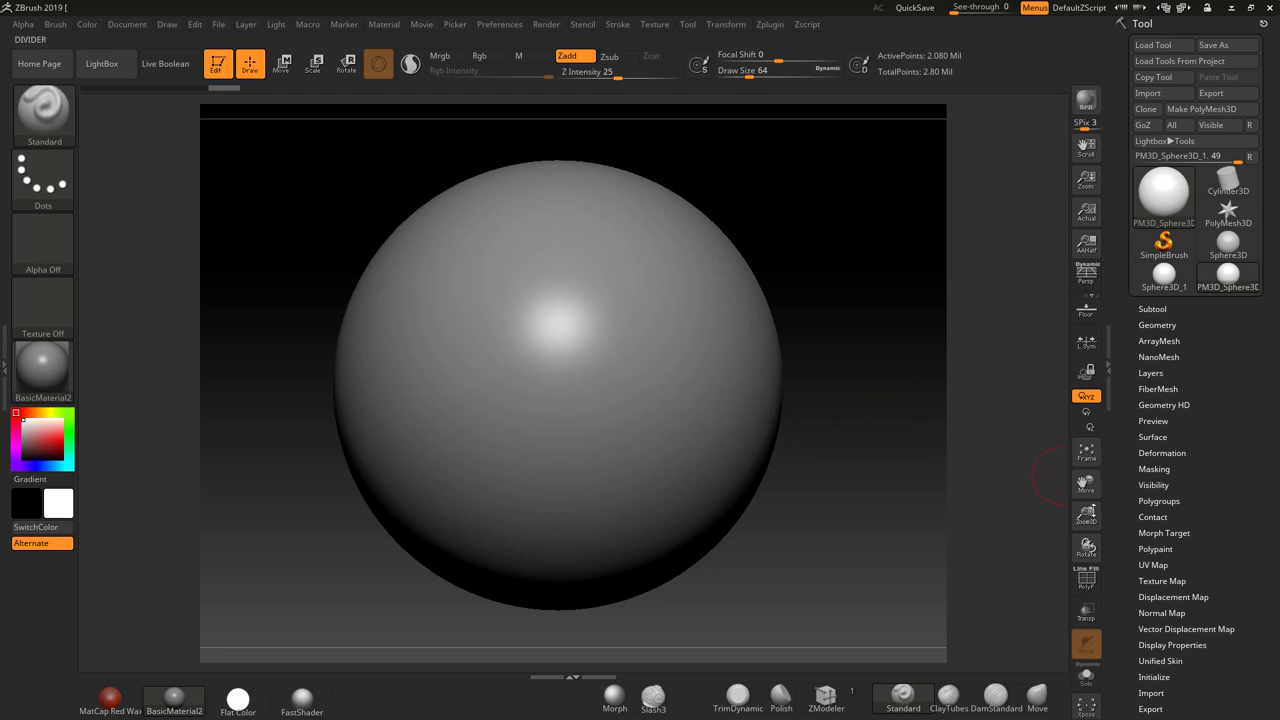
# Step: Check the sphere's polygon wireframe and display its subtool list
pyautogui.click(1087, 579)
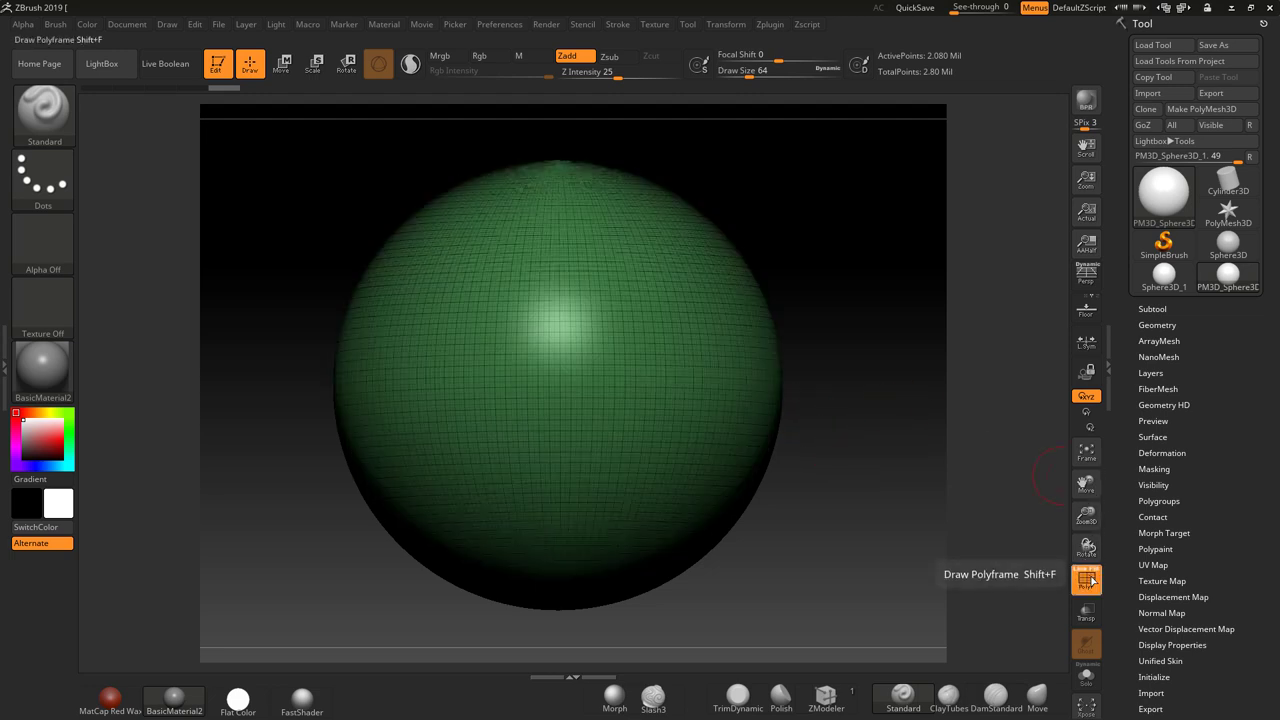
pyautogui.click(1088, 579)
pyautogui.click(1157, 325)
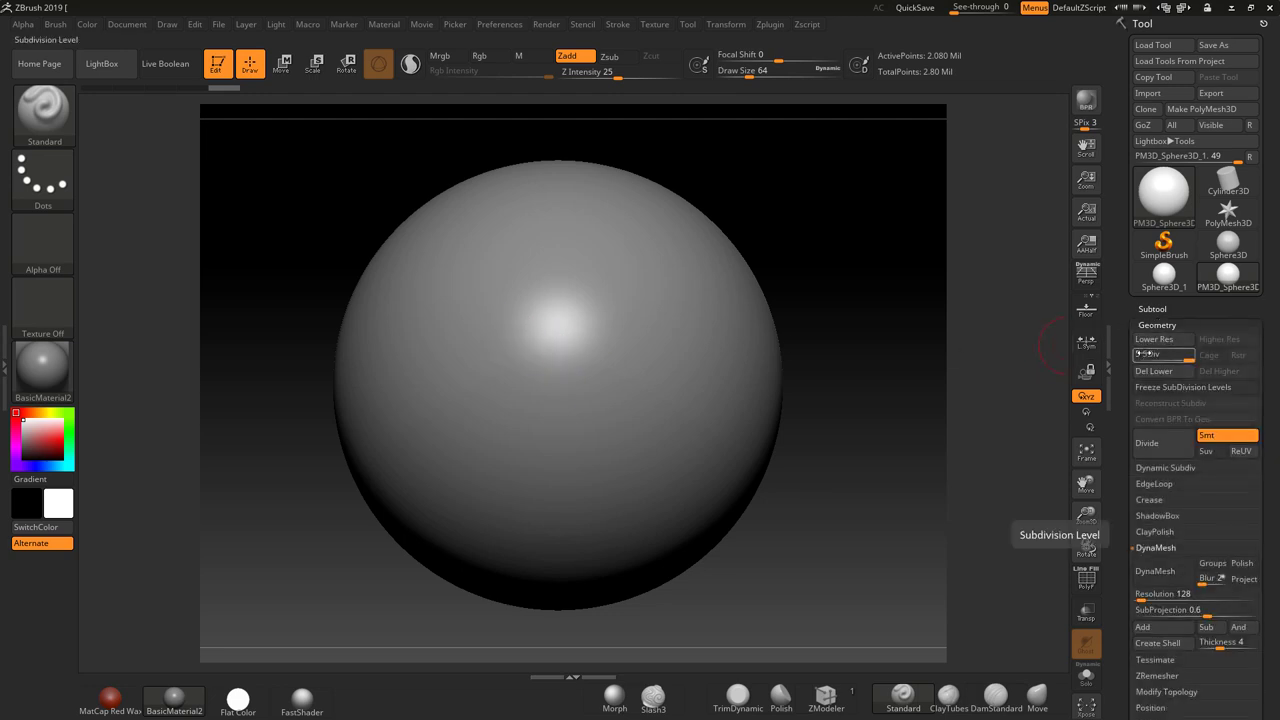
pyautogui.click(1152, 309)
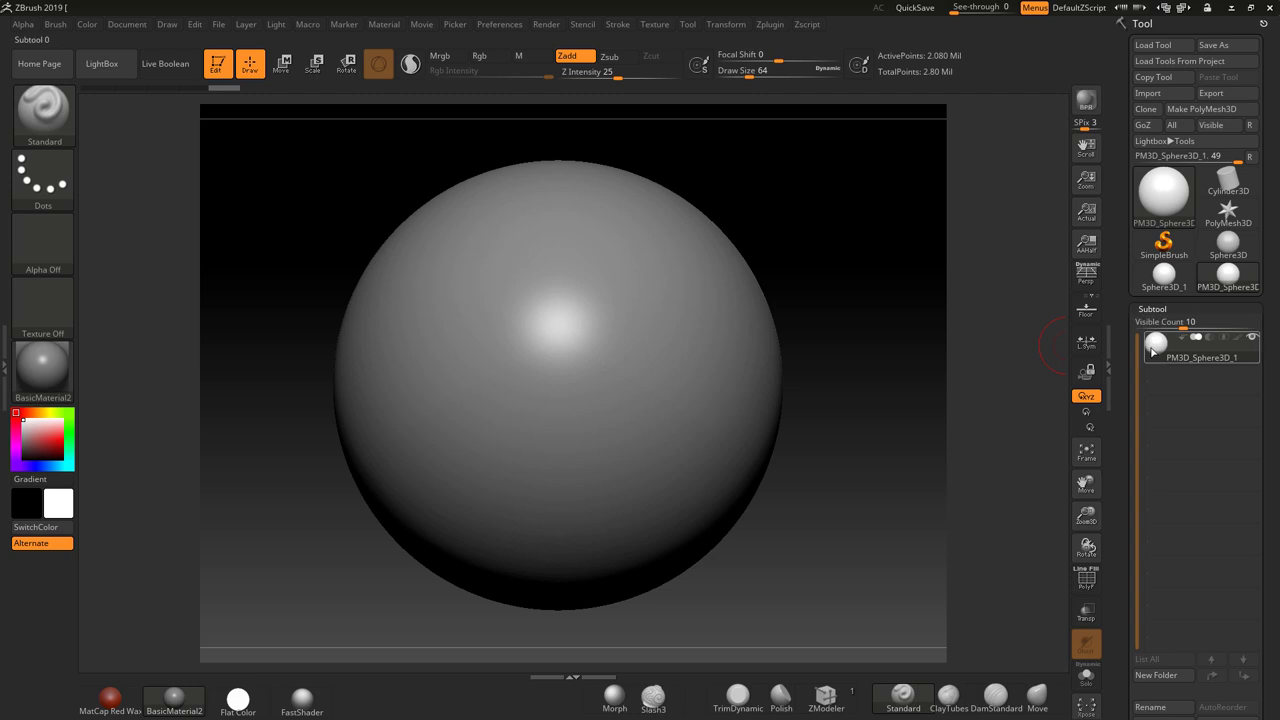
pyautogui.moveTo(1153, 348)
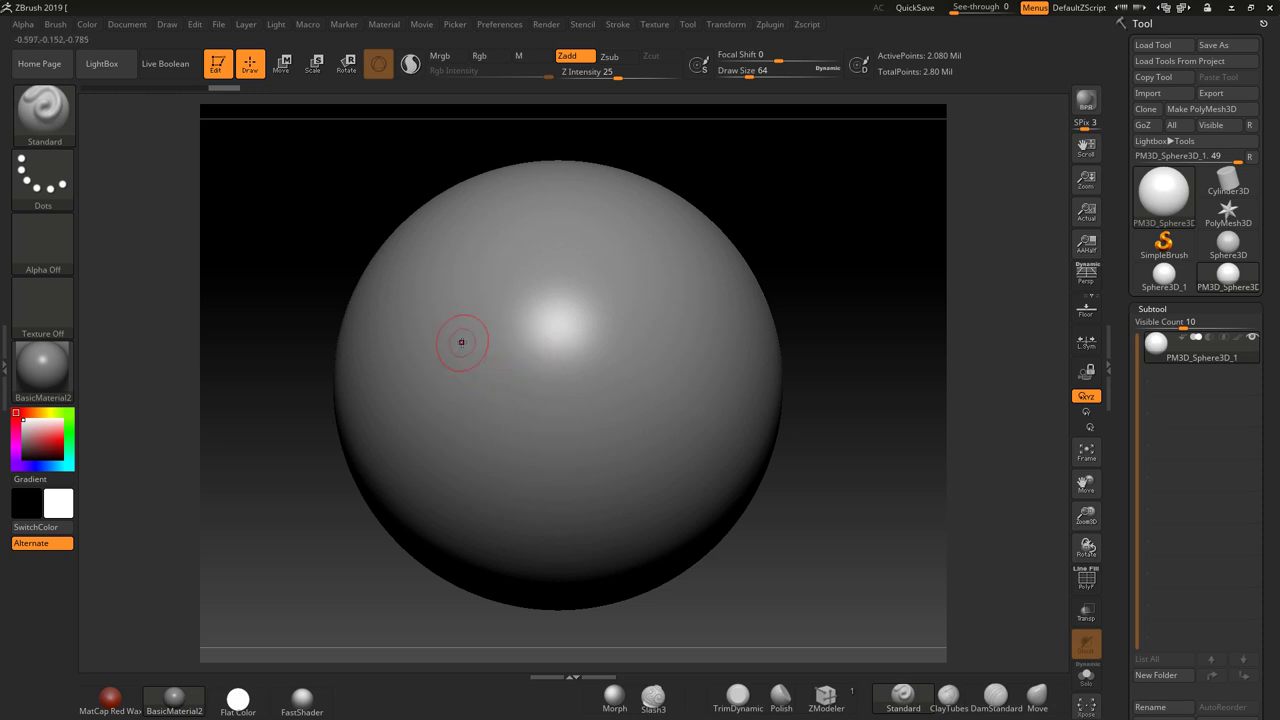
pyautogui.click(769, 24)
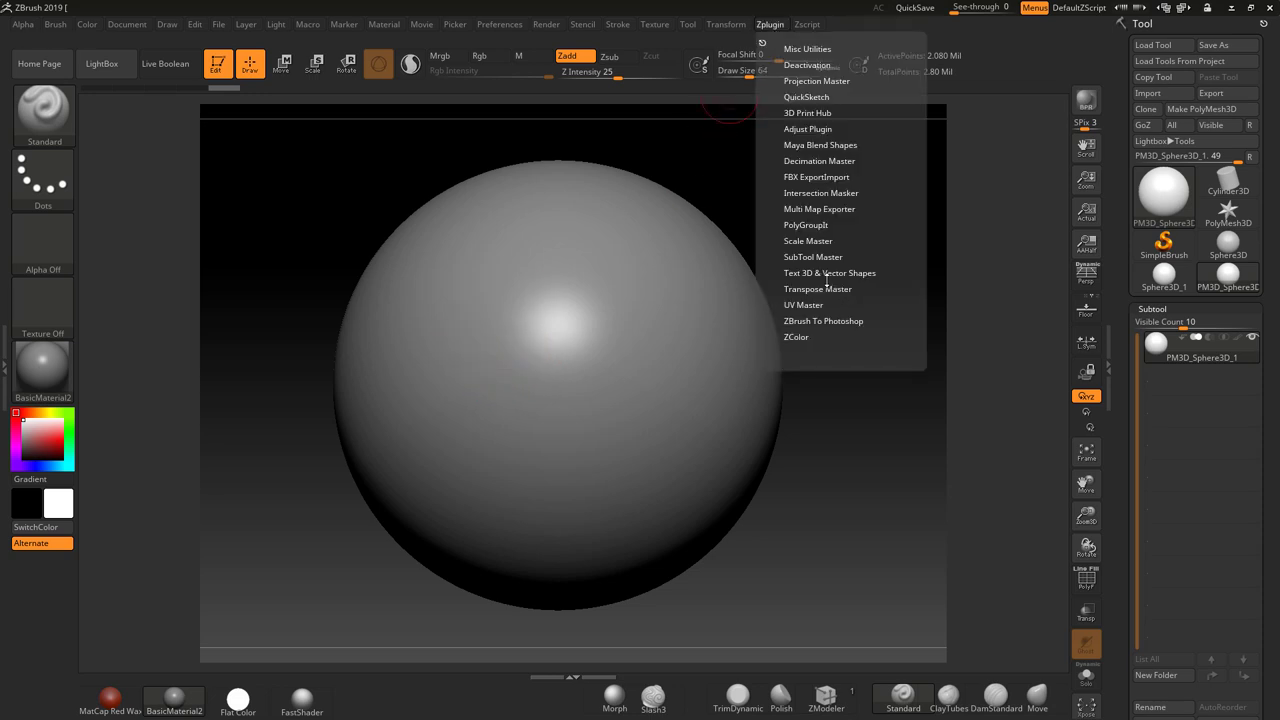
pyautogui.click(801, 288)
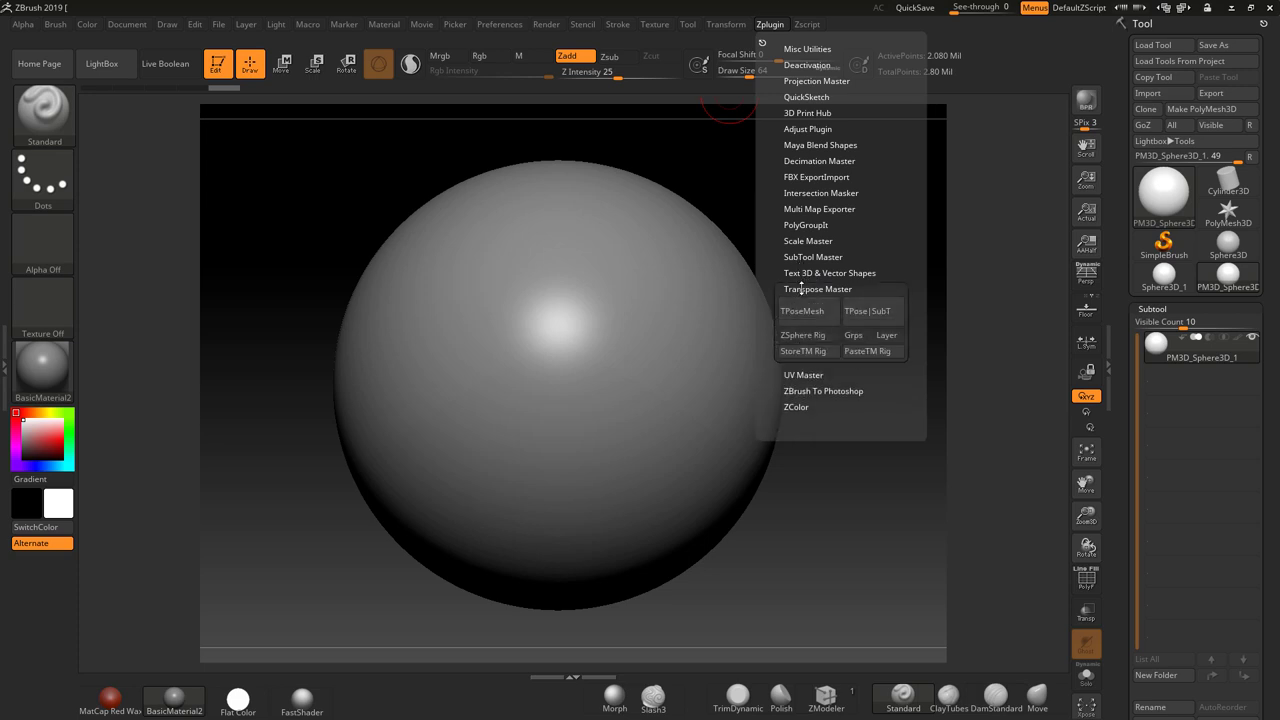
pyautogui.click(801, 288)
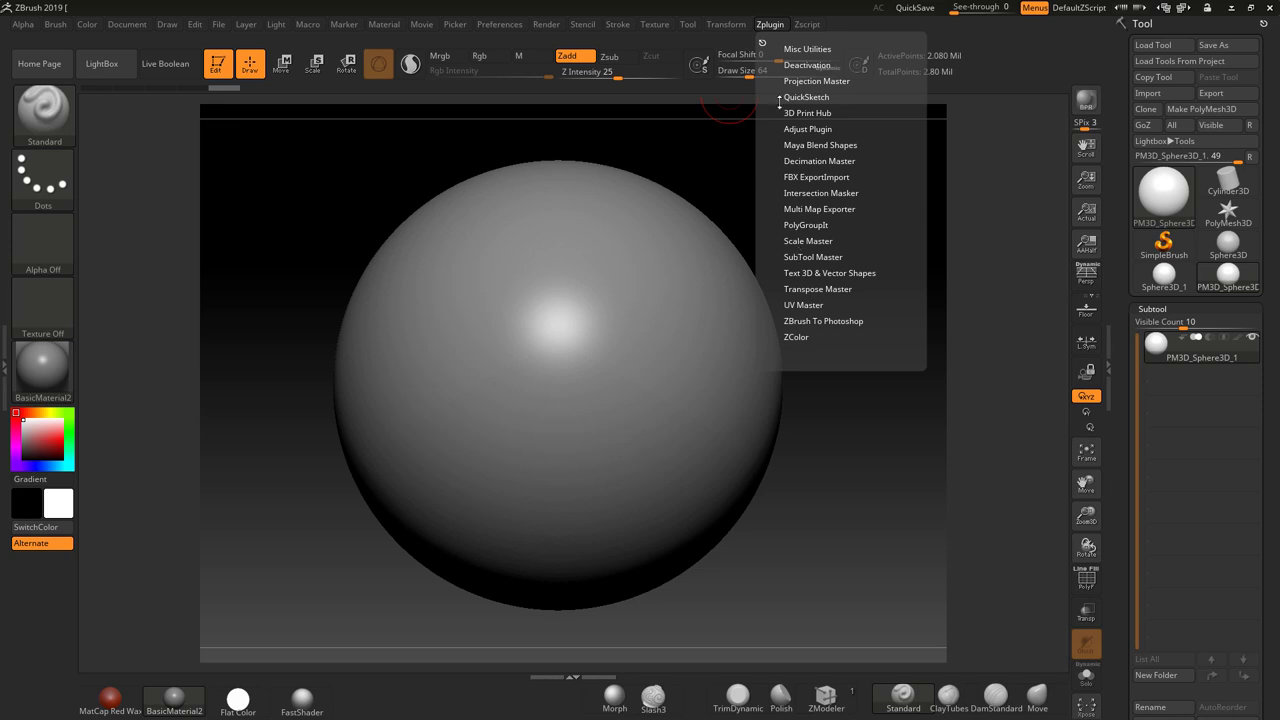
pyautogui.click(724, 27)
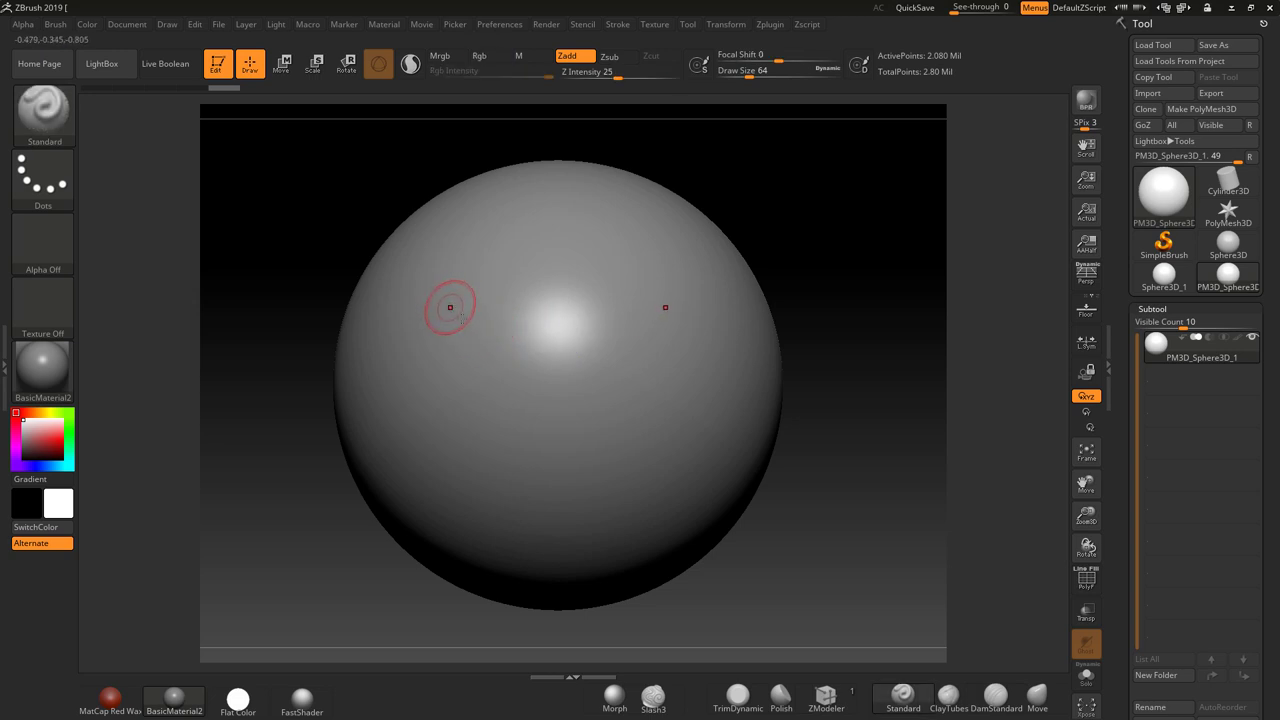
# Step: Mask a symmetrical winged emblem on the front of the sphere and trim its lower end to a point
pyautogui.moveTo(457, 314)
pyautogui.keyDown('ctrl'); pyautogui.mouseDown()
pyautogui.moveTo(466, 338)
pyautogui.moveTo(565, 350)
pyautogui.mouseUp(); pyautogui.keyUp('ctrl')
pyautogui.moveTo(656, 316)
pyautogui.keyDown('ctrl'); pyautogui.mouseDown()
pyautogui.moveTo(619, 393)
pyautogui.moveTo(578, 412)
pyautogui.moveTo(577, 443)
pyautogui.moveTo(624, 494)
pyautogui.moveTo(563, 520)
pyautogui.mouseUp(); pyautogui.keyUp('ctrl')
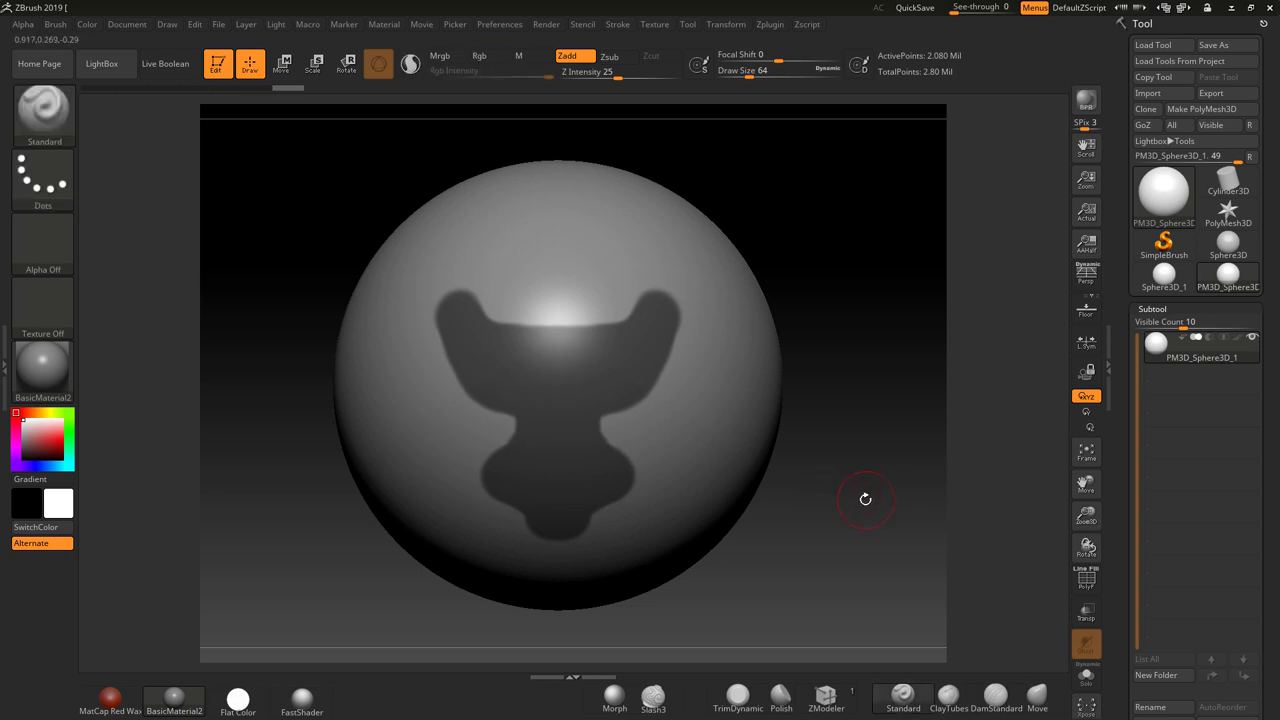
pyautogui.moveTo(863, 500)
pyautogui.keyDown('alt'); pyautogui.mouseDown()
pyautogui.moveTo(837, 389)
pyautogui.moveTo(869, 429)
pyautogui.mouseUp(); pyautogui.keyUp('alt')
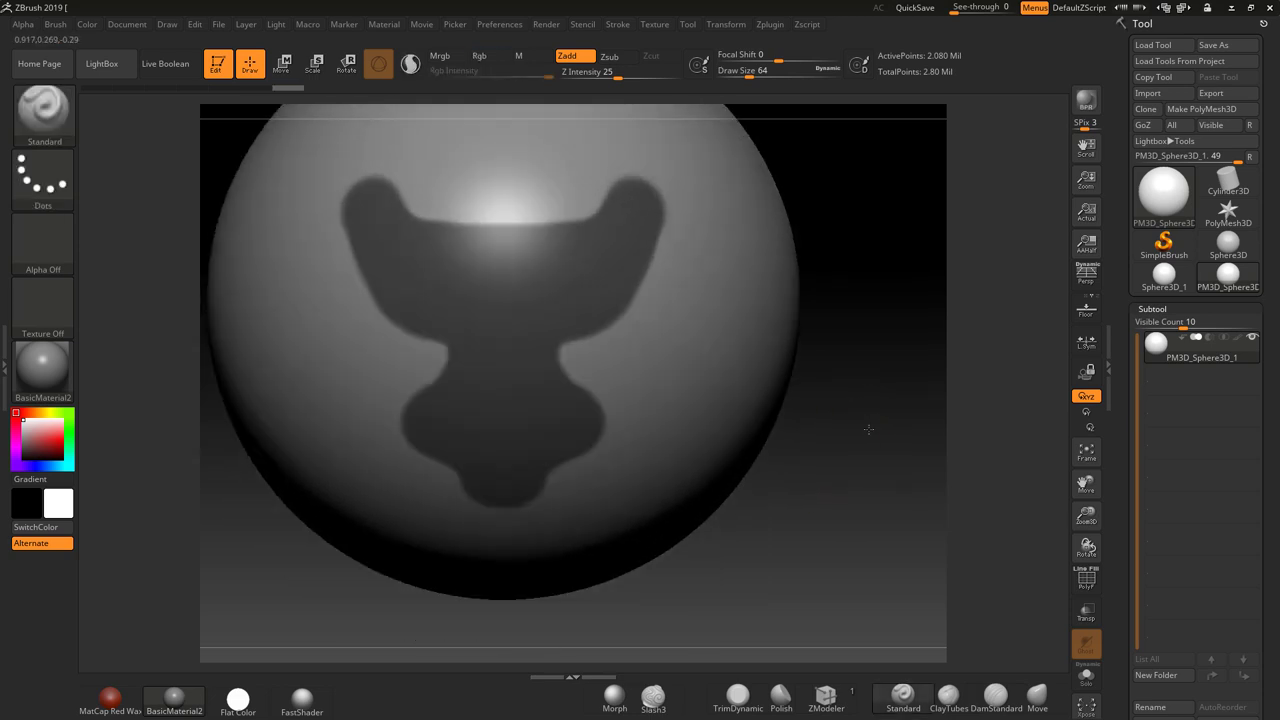
pyautogui.press('ctrl')
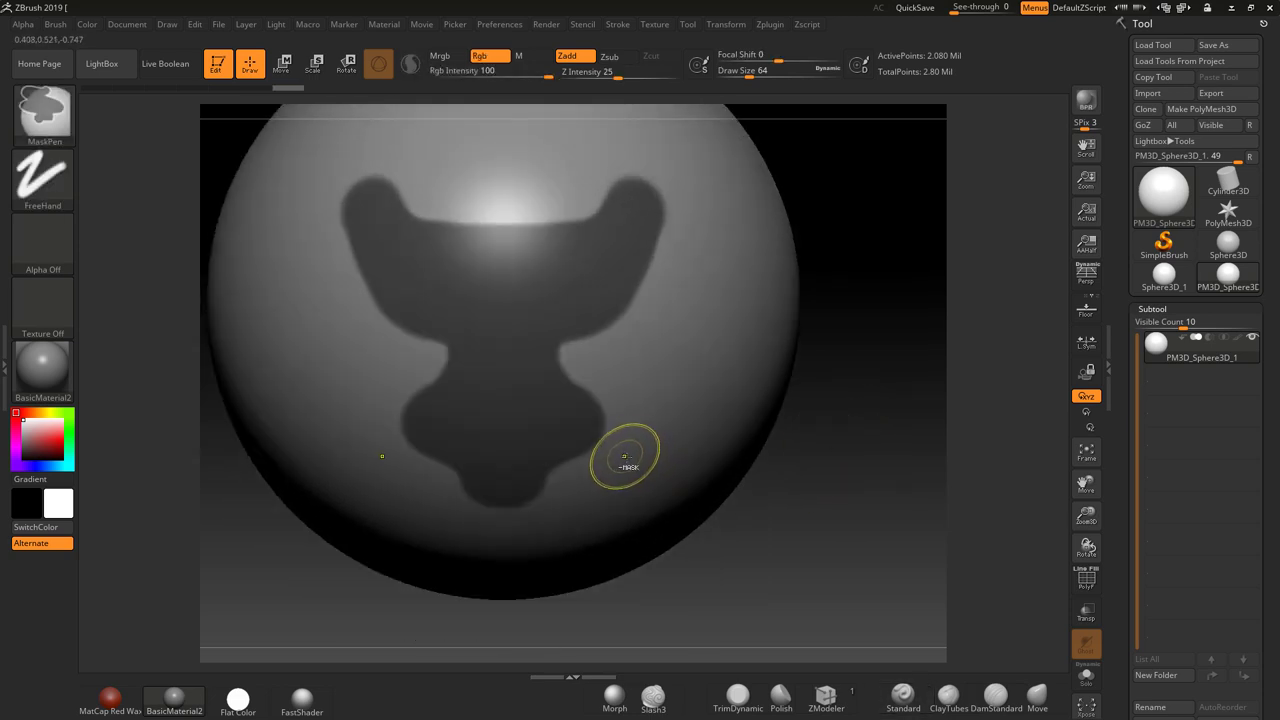
pyautogui.keyDown('ctrl'); pyautogui.keyDown('alt'); pyautogui.moveTo(591, 474); pyautogui.dragTo(522, 508); pyautogui.keyUp('alt'); pyautogui.keyUp('ctrl')
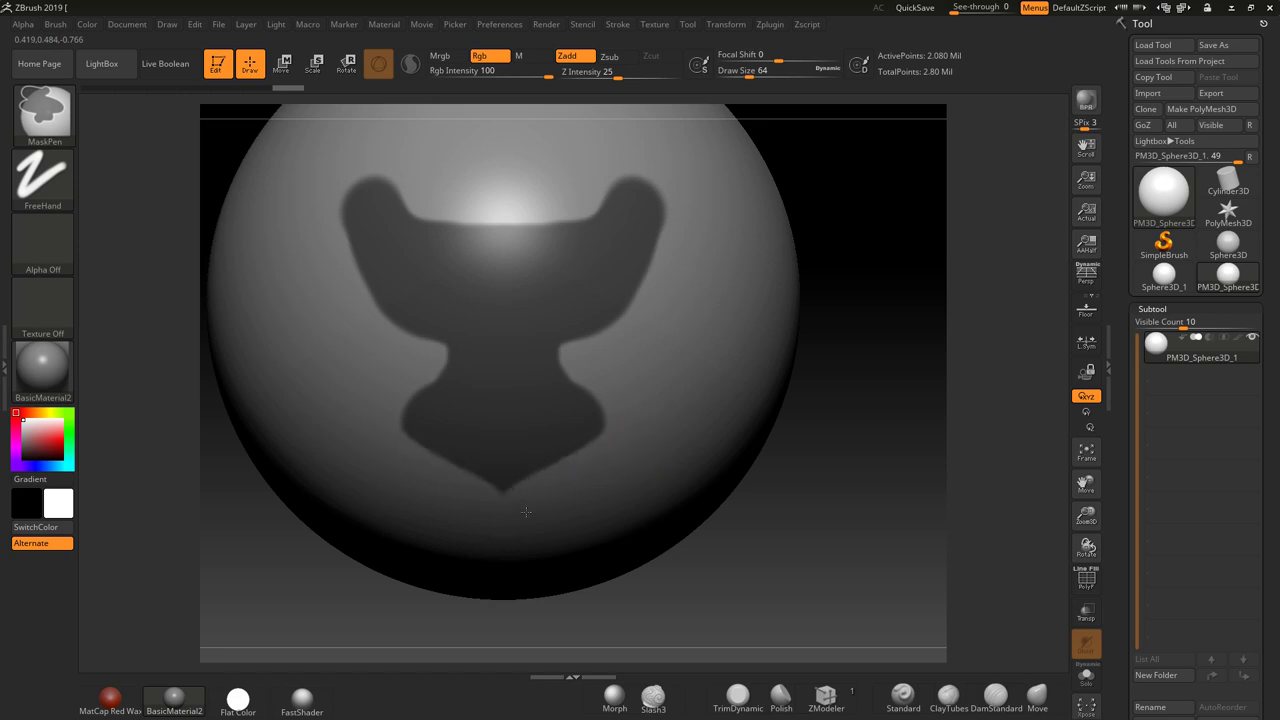
# Step: Reduce the draw size to 25 and unmask along the emblem's edges to narrow the neck, sharpen the upper tips and scallop the sides
pyautogui.press('space')
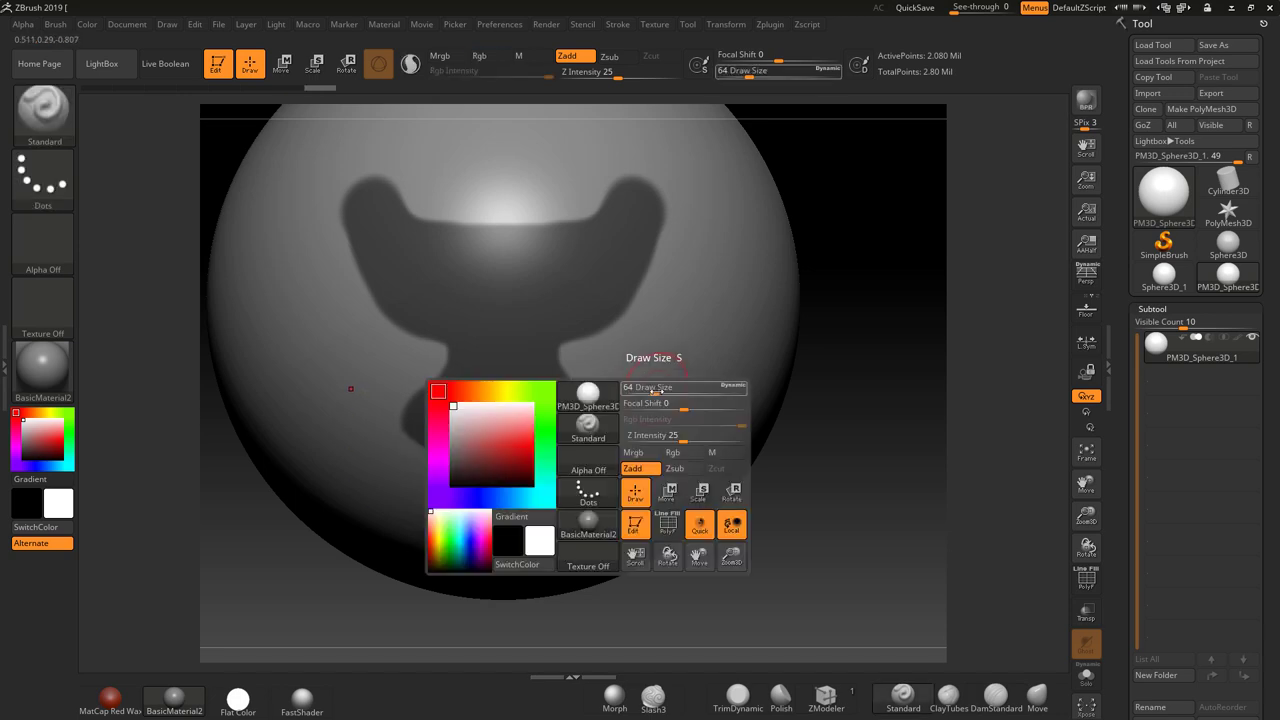
pyautogui.press('ctrl')
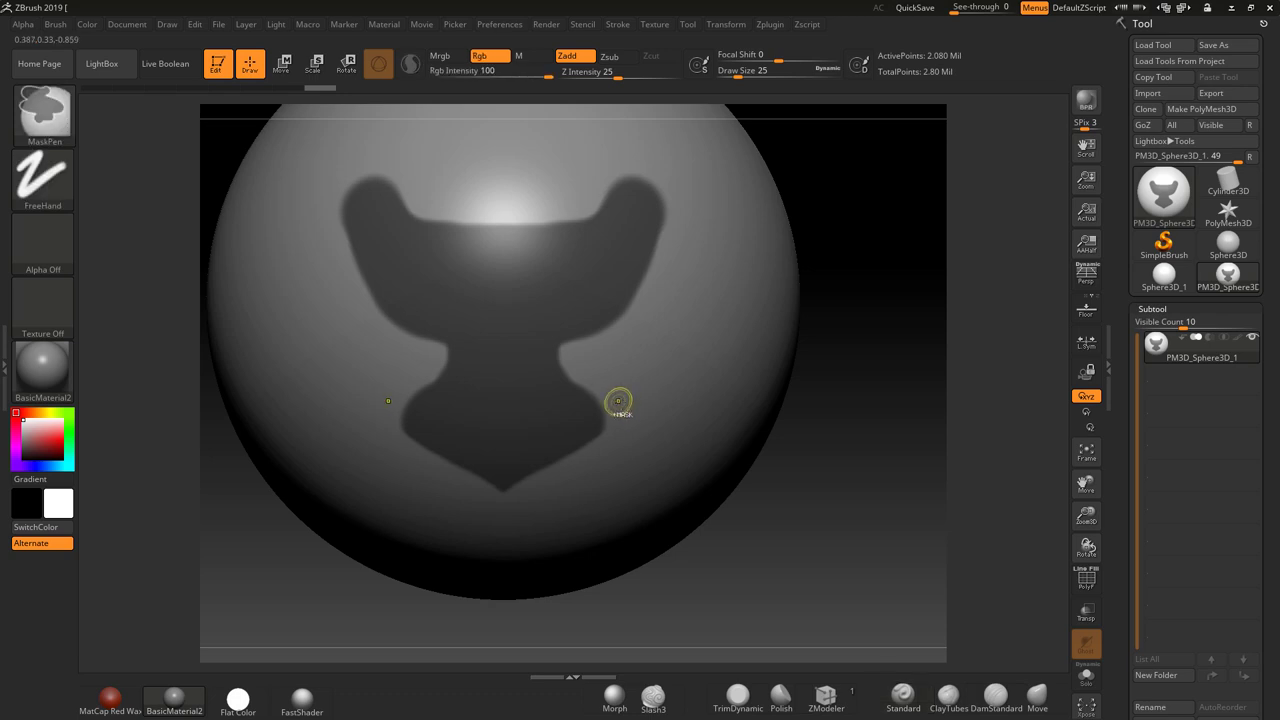
pyautogui.keyDown('ctrl'); pyautogui.keyDown('alt'); pyautogui.moveTo(618, 407); pyautogui.dragTo(558, 352); pyautogui.keyUp('alt'); pyautogui.keyUp('ctrl')
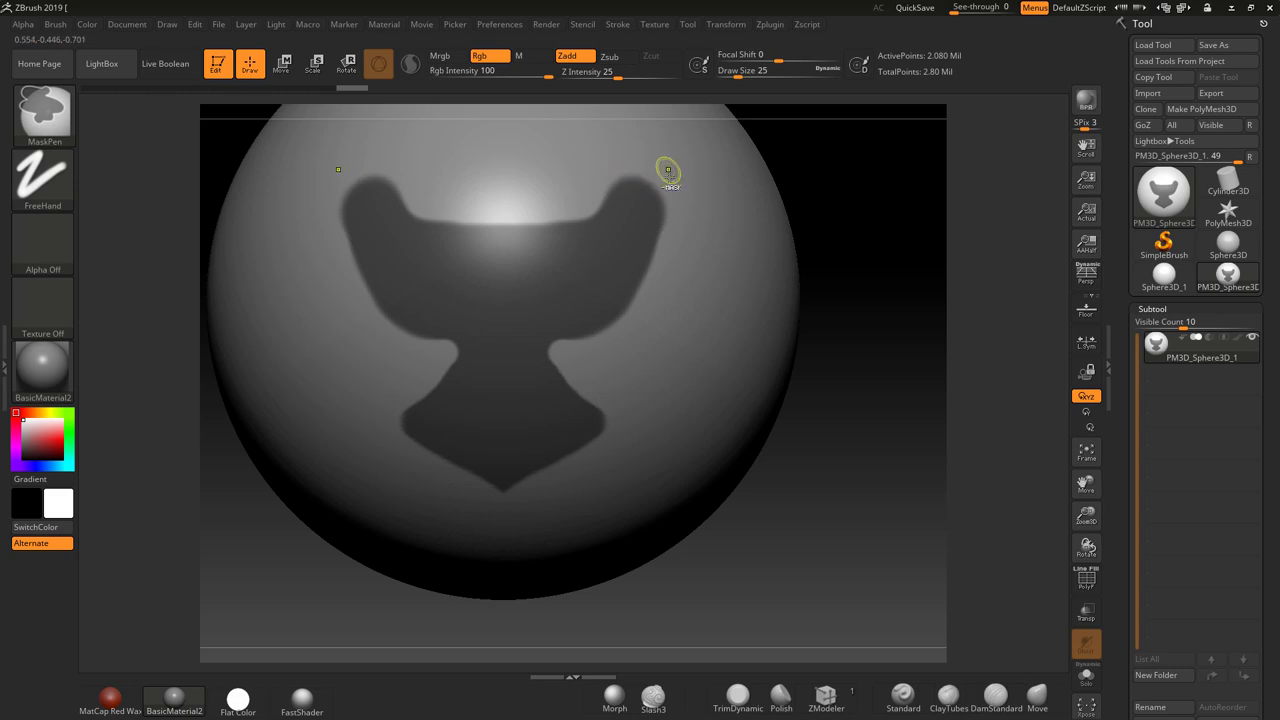
pyautogui.keyDown('ctrl'); pyautogui.keyDown('alt'); pyautogui.moveTo(657, 171); pyautogui.dragTo(566, 210); pyautogui.keyUp('alt'); pyautogui.keyUp('ctrl')
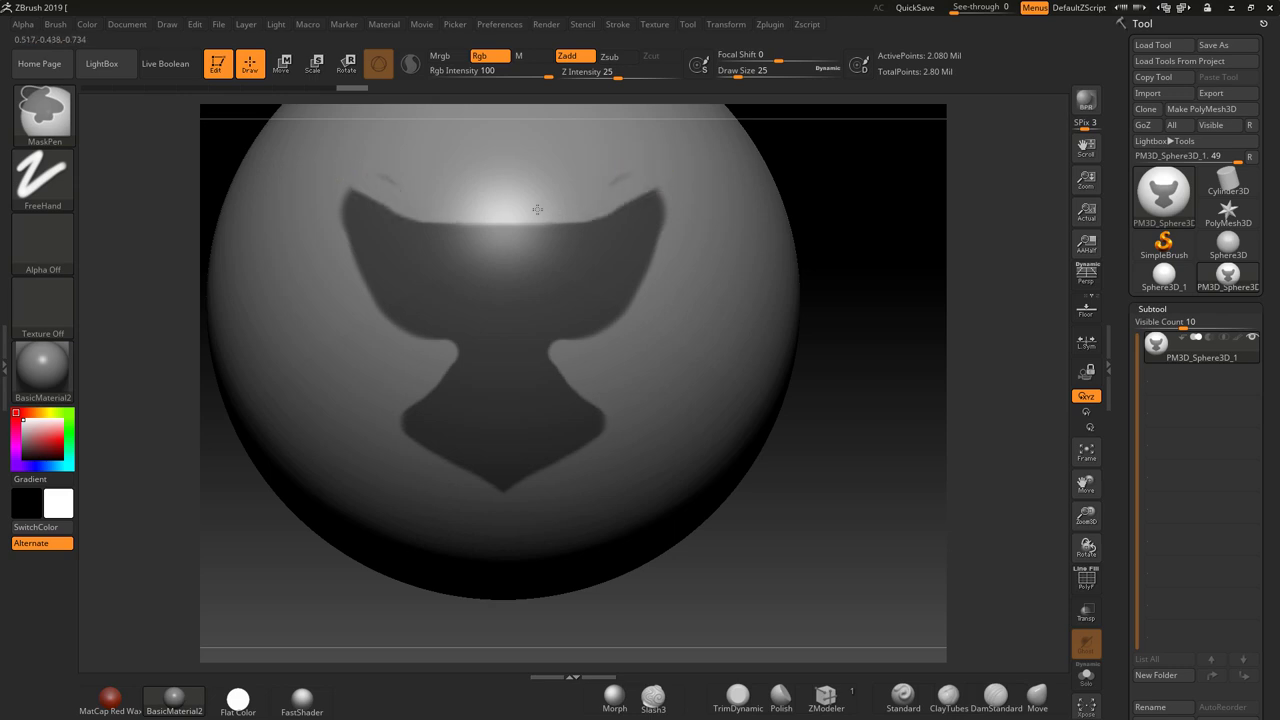
pyautogui.moveTo(668, 180)
pyautogui.keyDown('ctrl'); pyautogui.keyDown('alt'); pyautogui.mouseDown()
pyautogui.moveTo(630, 322)
pyautogui.moveTo(625, 307)
pyautogui.mouseUp(); pyautogui.keyUp('alt'); pyautogui.keyUp('ctrl')
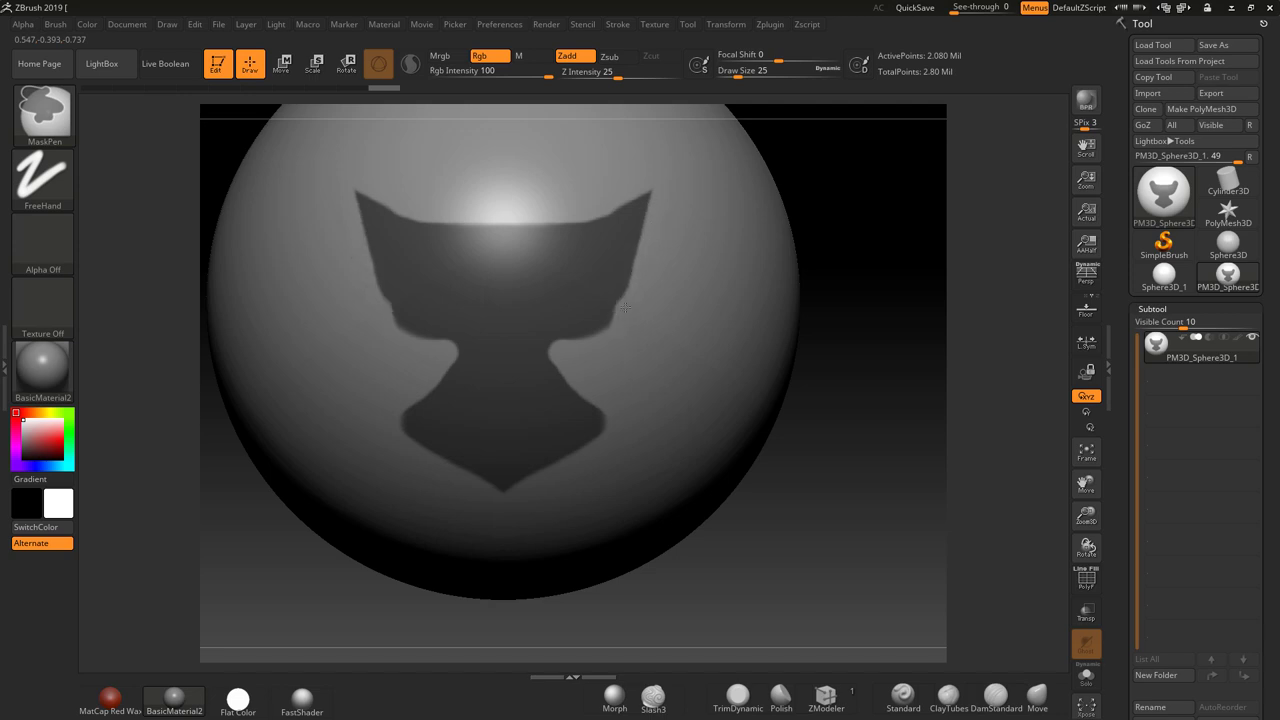
pyautogui.keyDown('ctrl'); pyautogui.keyDown('alt'); pyautogui.moveTo(637, 259); pyautogui.dragTo(630, 271); pyautogui.keyUp('alt'); pyautogui.keyUp('ctrl')
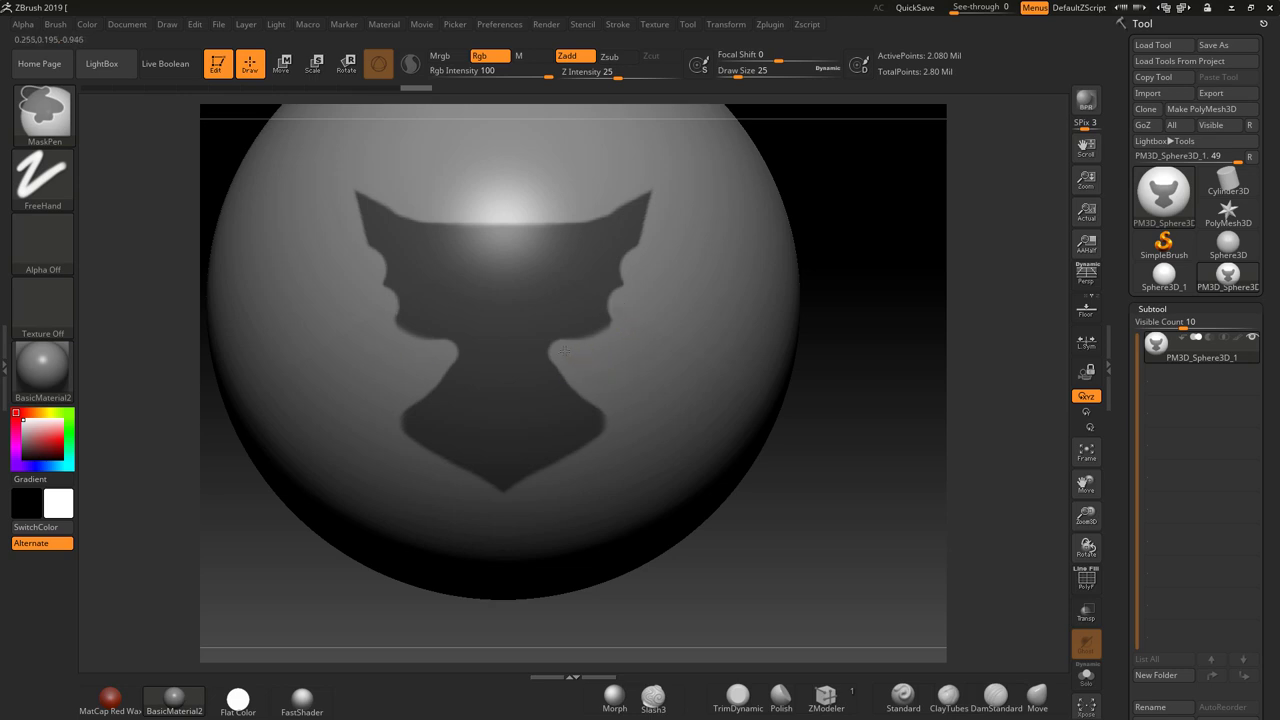
pyautogui.keyDown('ctrl'); pyautogui.keyDown('alt'); pyautogui.moveTo(565, 368); pyautogui.dragTo(572, 385); pyautogui.keyUp('alt'); pyautogui.keyUp('ctrl')
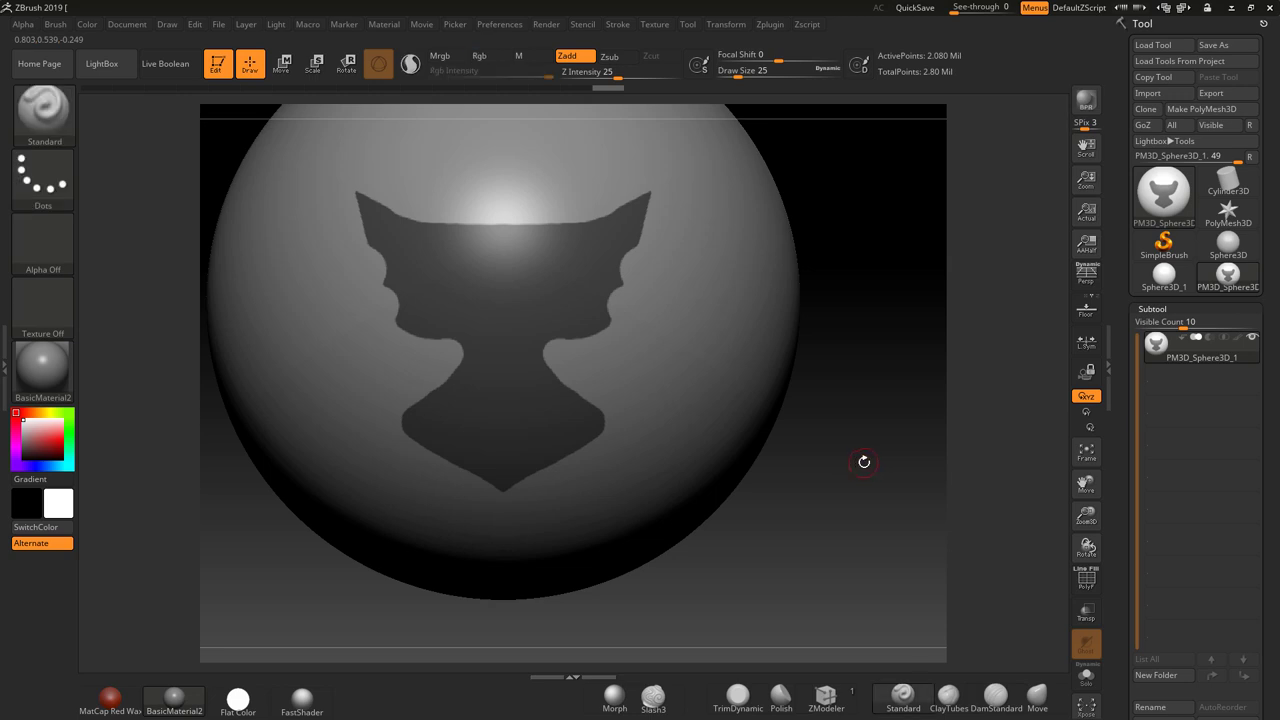
# Step: Preview an extraction of the masked emblem with a thickness of 0.02
pyautogui.moveTo(1270, 548); pyautogui.dragTo(1270, 402)
pyautogui.scroll(-5, 1257, 601)
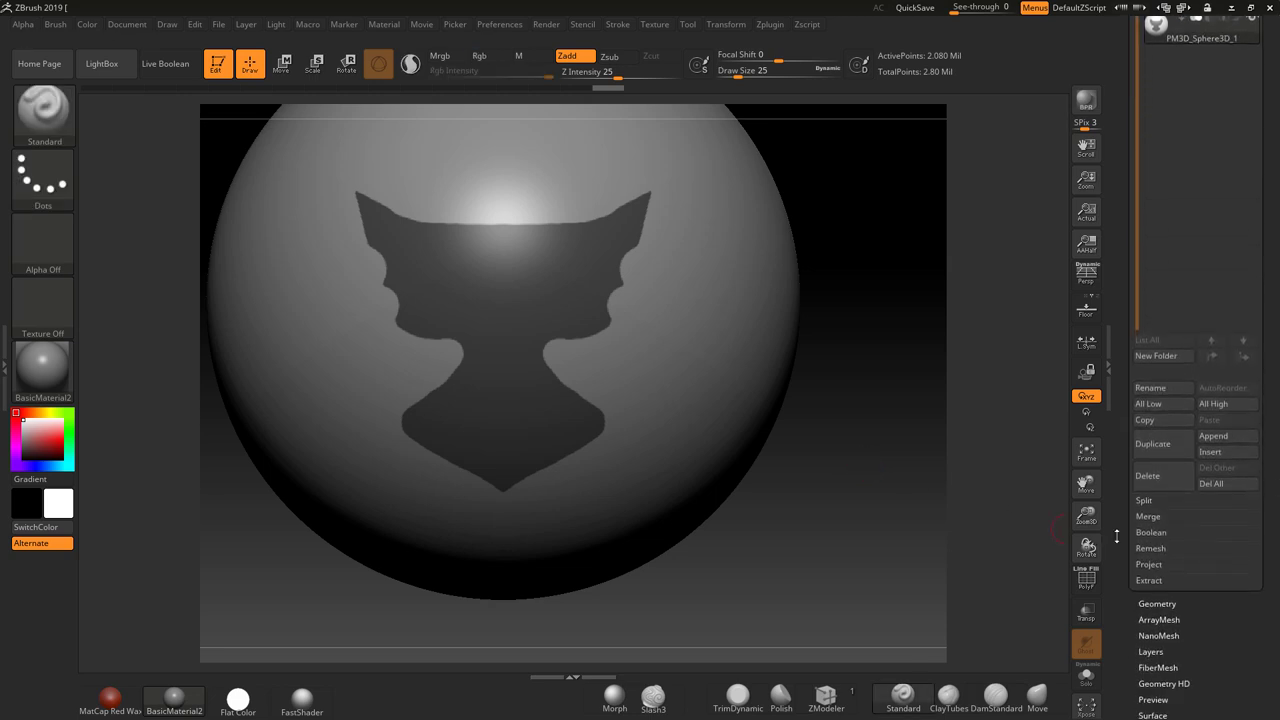
pyautogui.click(1146, 580)
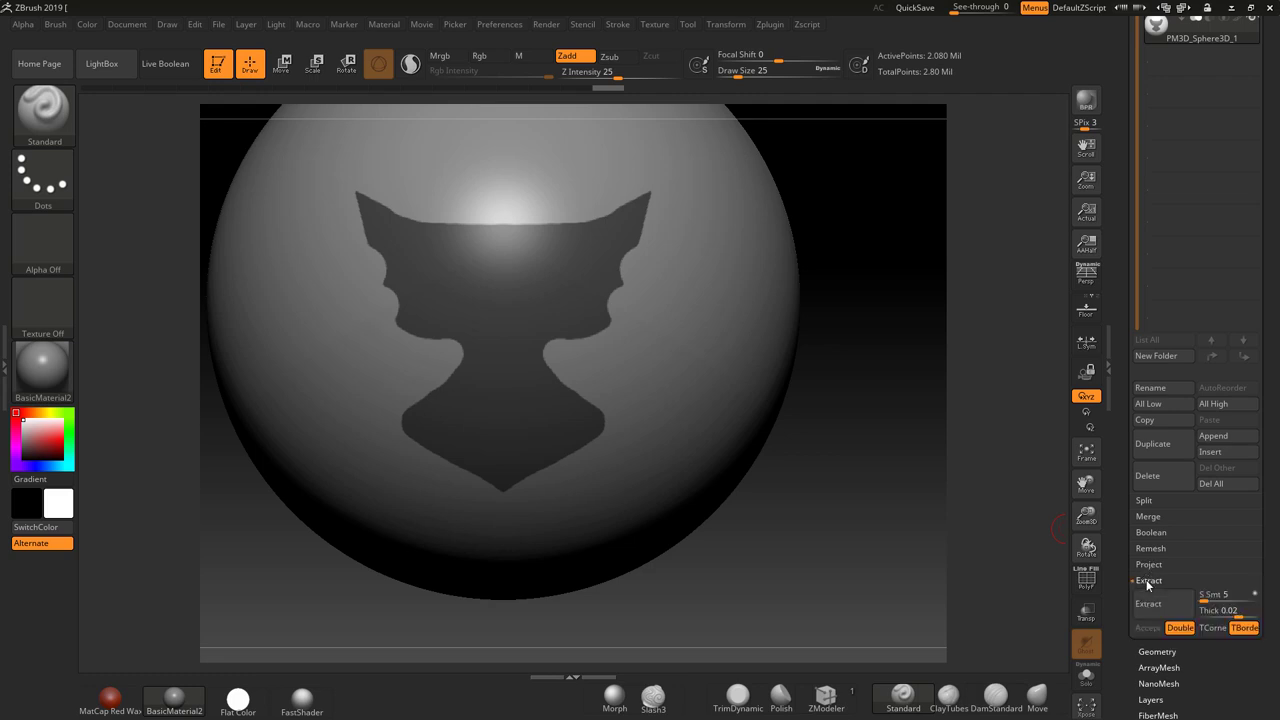
pyautogui.scroll(-3, 1249, 509)
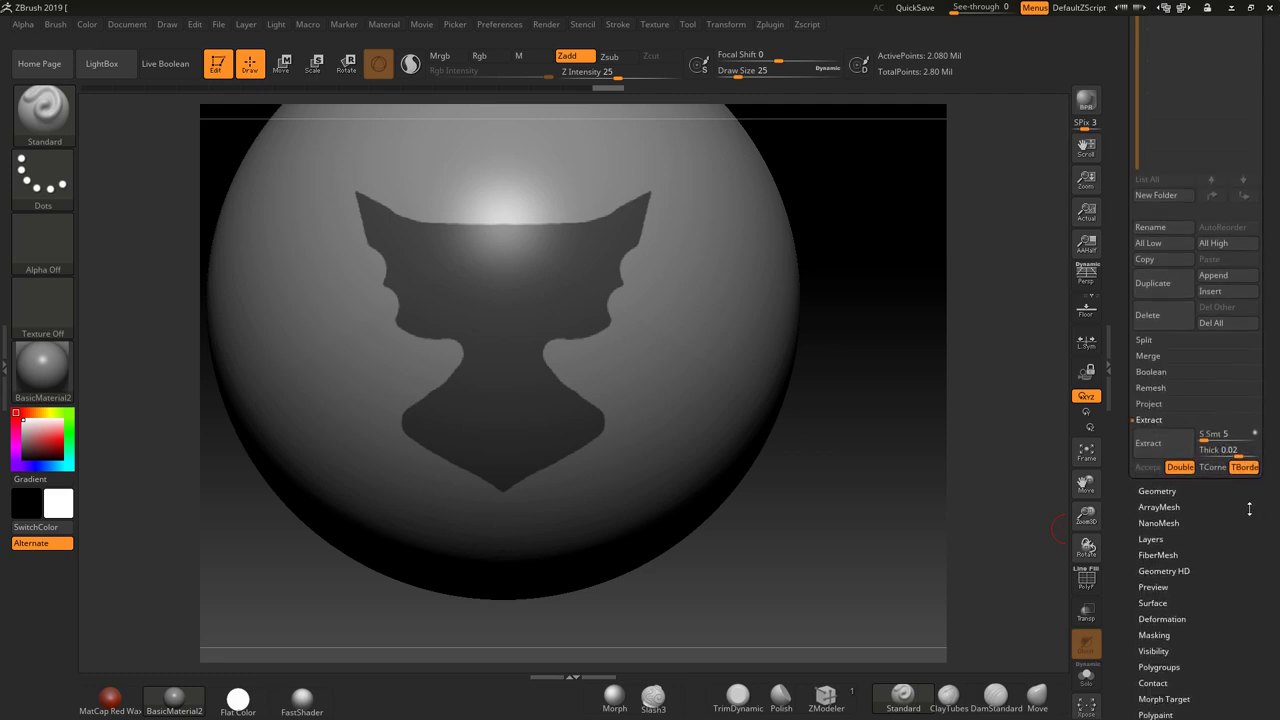
pyautogui.moveTo(920, 454); pyautogui.dragTo(1046, 452)
pyautogui.click(1149, 446)
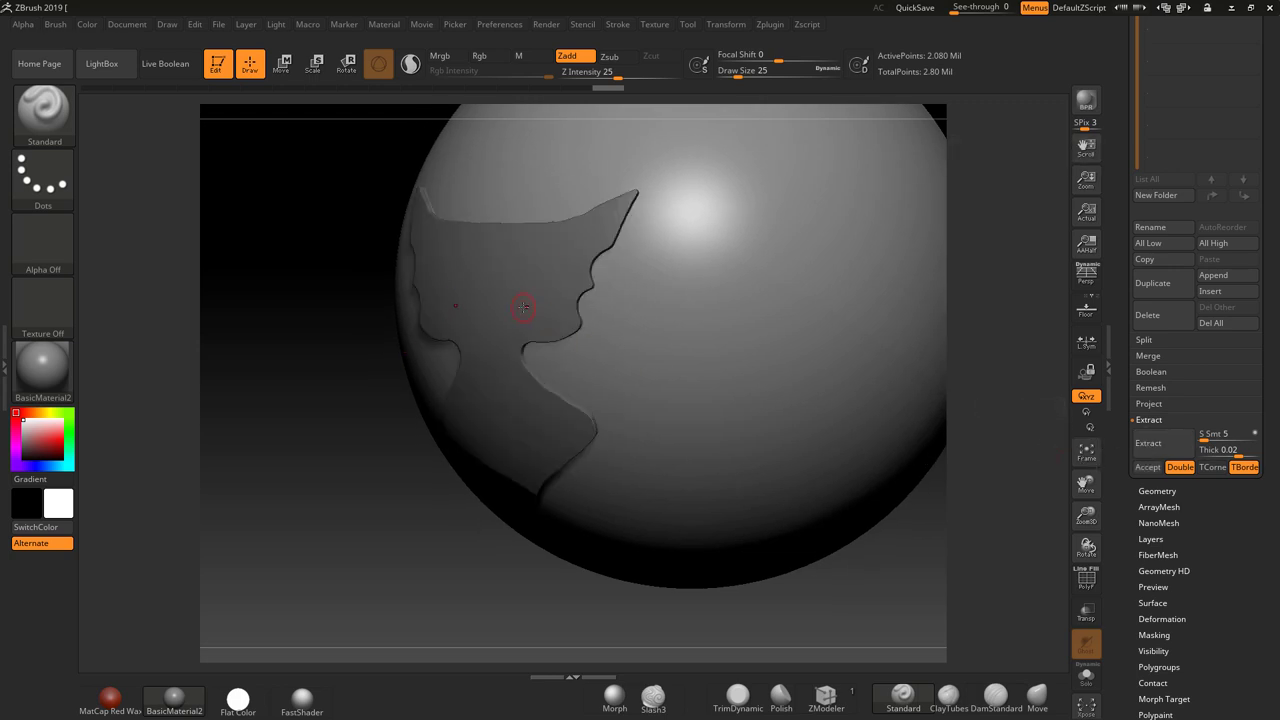
# Step: Preview the emblem extraction again with a thickness of 0.01375
pyautogui.click(1232, 451)
pyautogui.click(1237, 454)
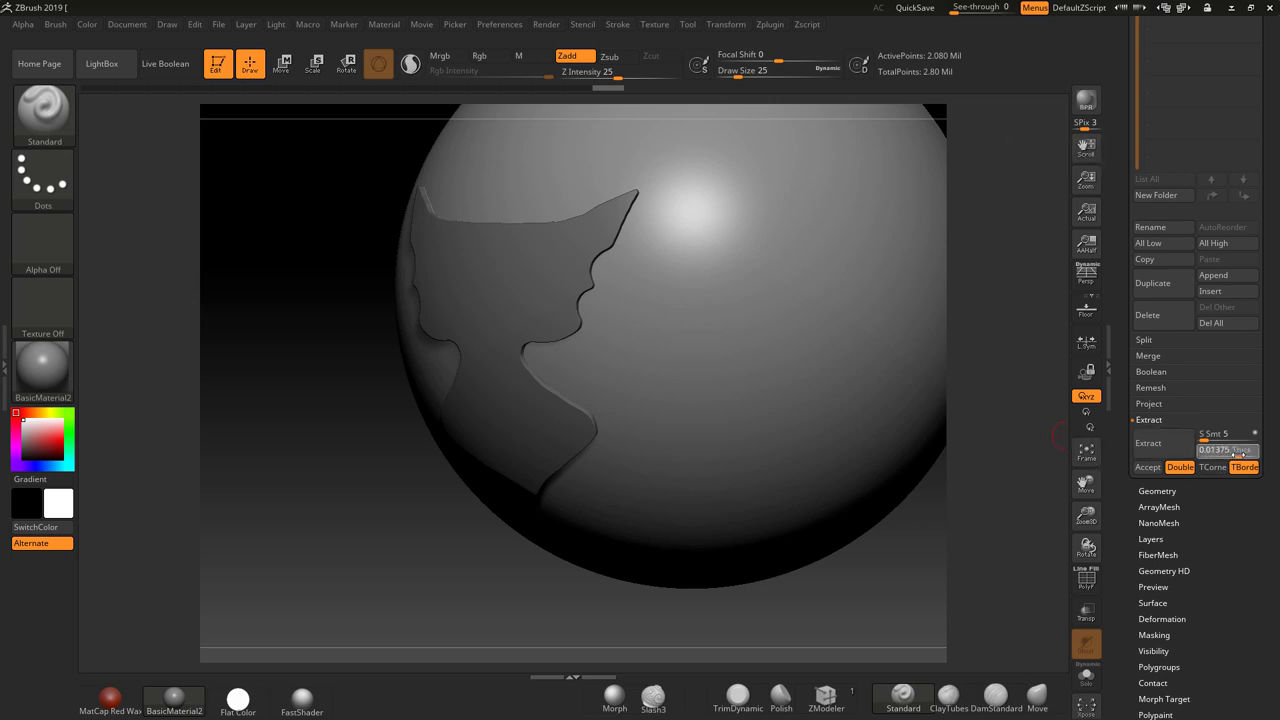
pyautogui.click(1149, 444)
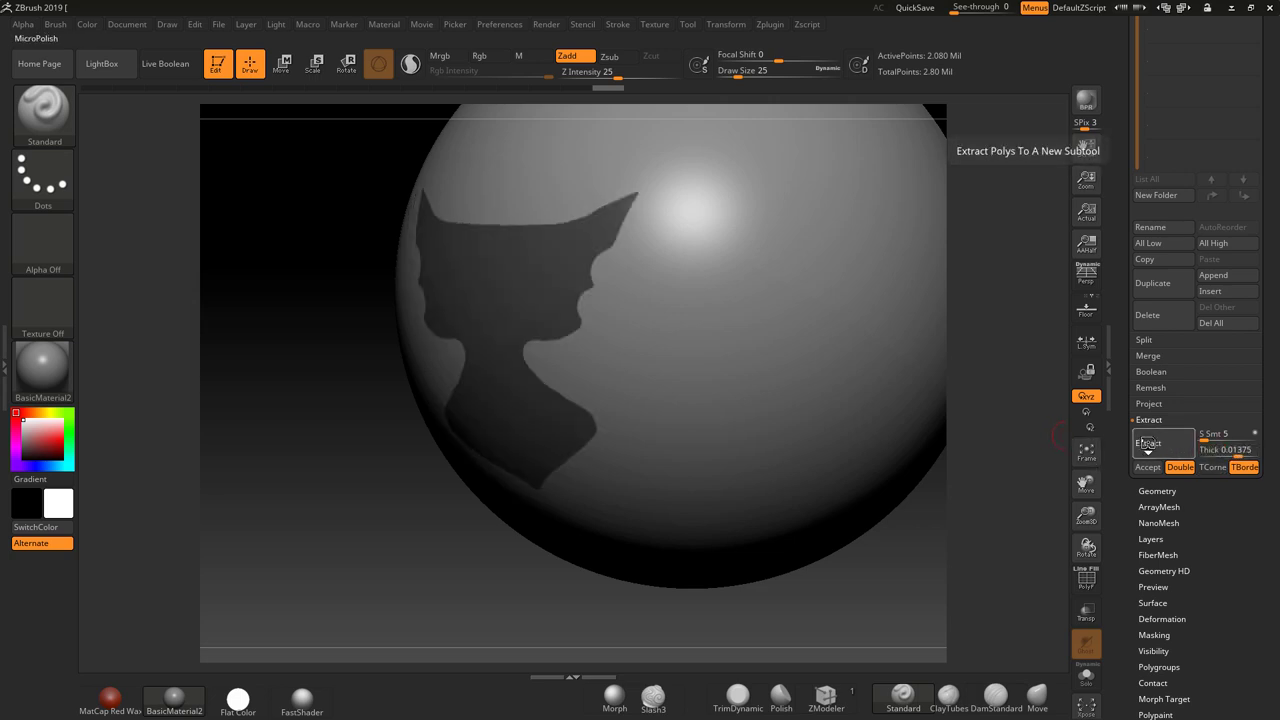
# Step: Extract the masked emblem with a thickness of 0.05284 and accept it as a new subtool
pyautogui.click(1219, 449)
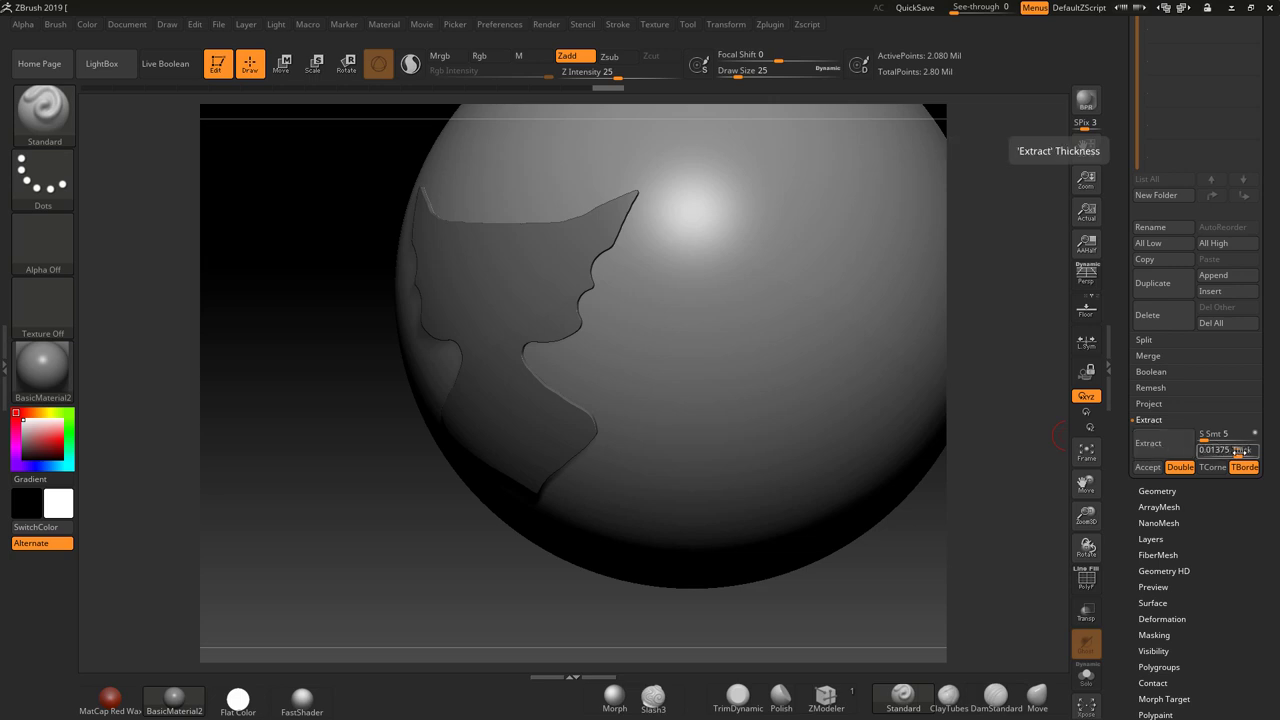
pyautogui.write('0.05284')
pyautogui.press('Return')
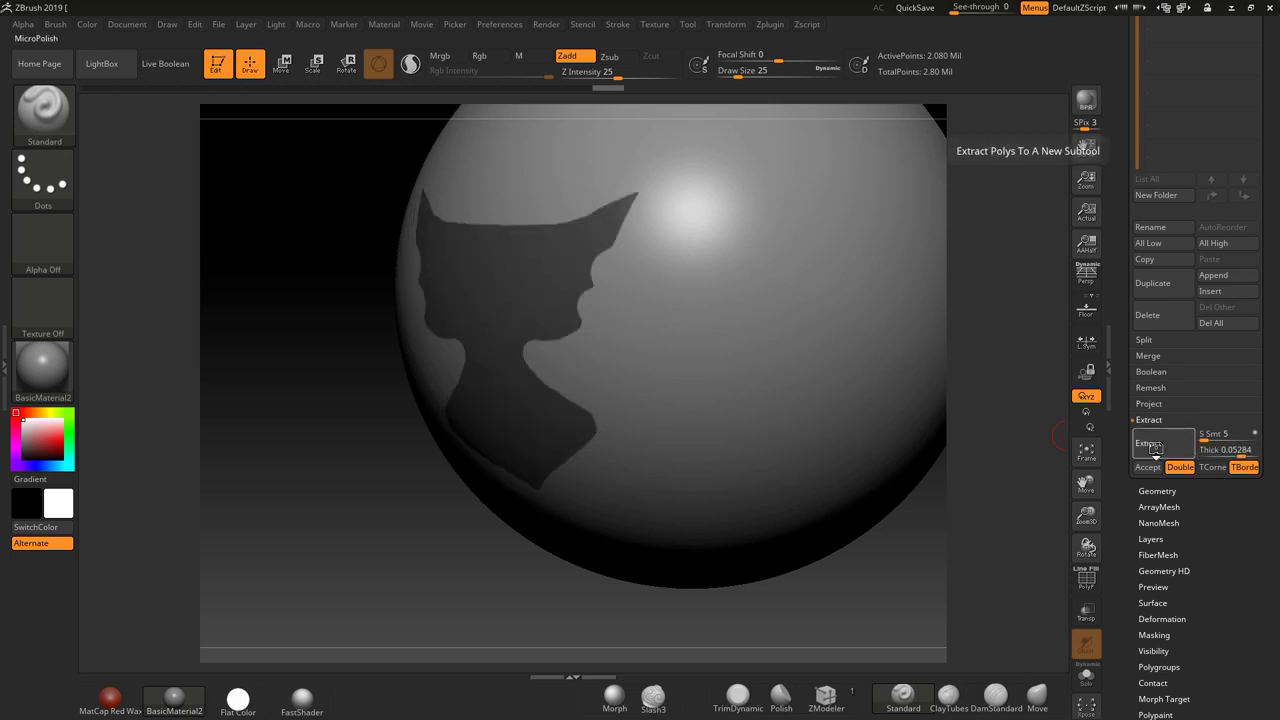
pyautogui.click(1160, 447)
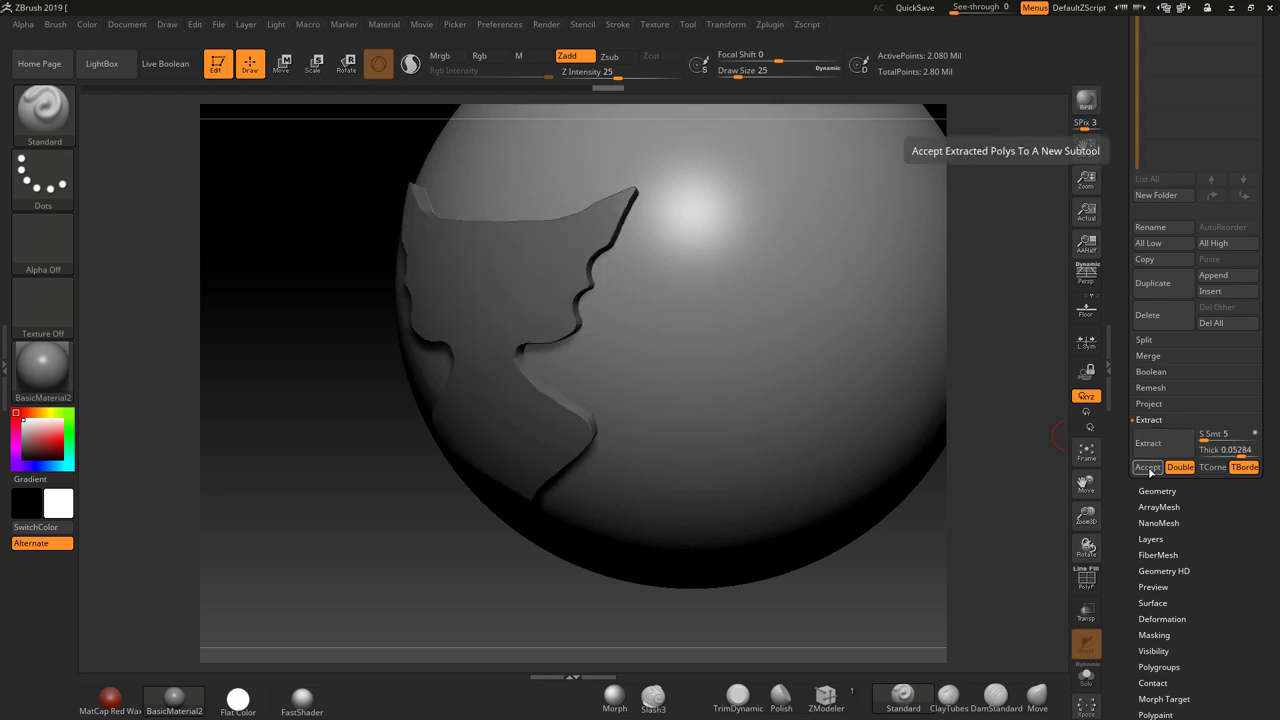
pyautogui.click(1150, 467)
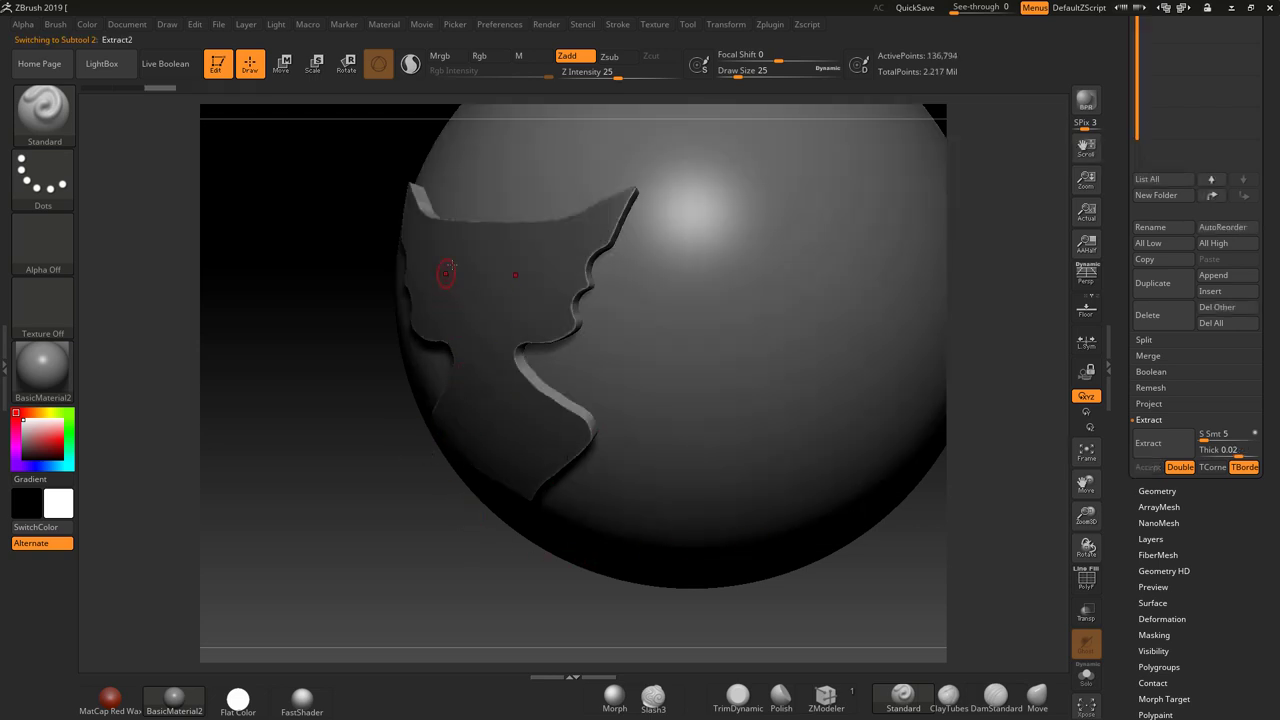
# Step: Examine the extracted emblem's thickness and polygroups from several angles, with and without the polyframe
pyautogui.moveTo(238, 483); pyautogui.dragTo(379, 480)
pyautogui.click(1086, 578)
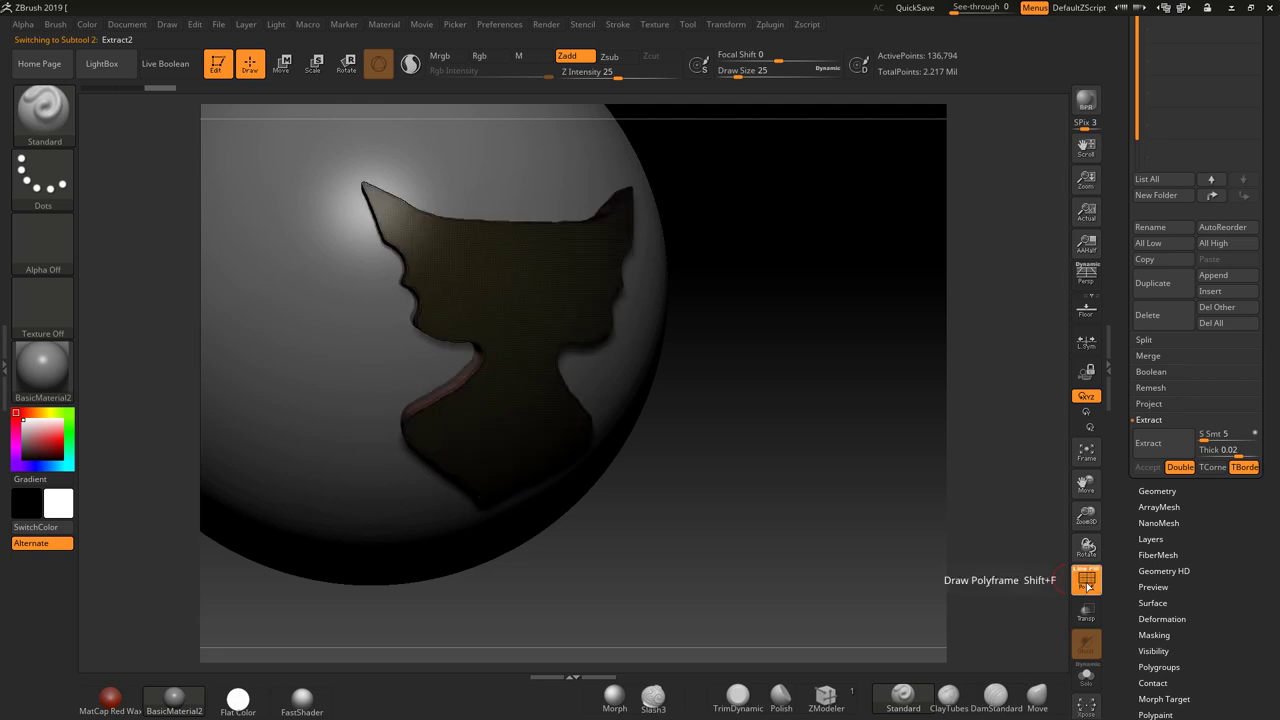
pyautogui.moveTo(843, 500); pyautogui.dragTo(823, 409)
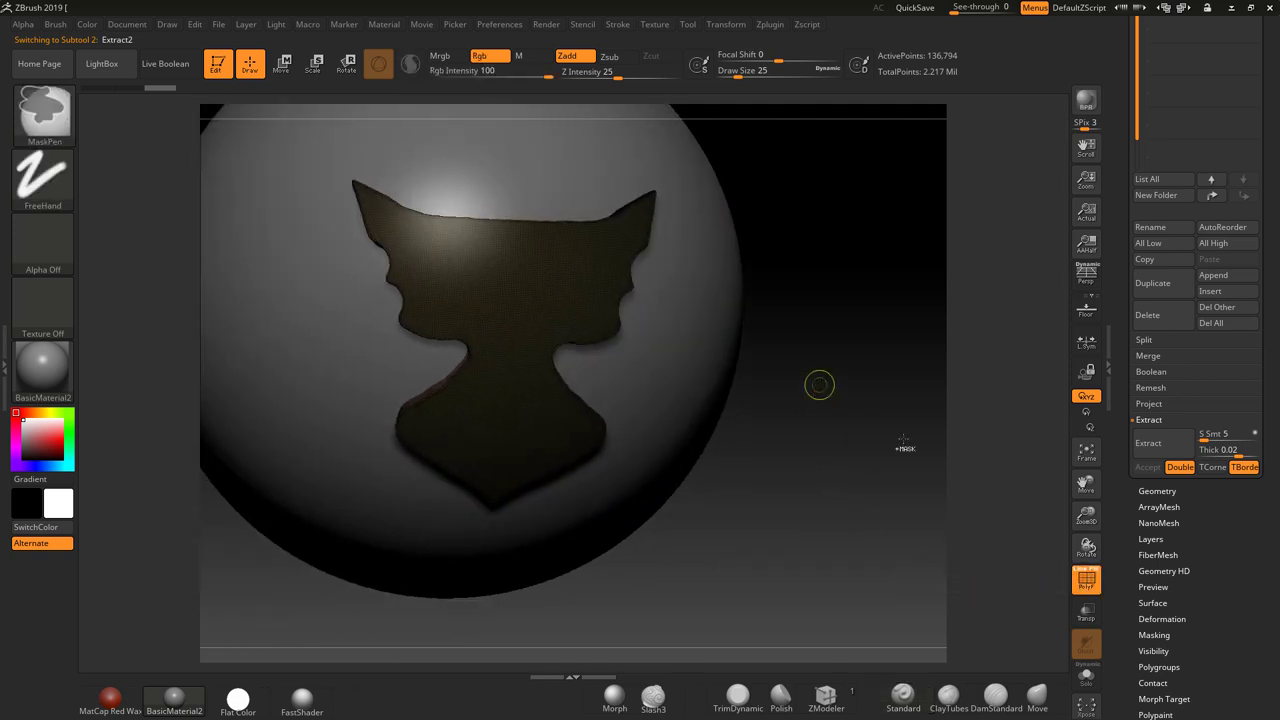
pyautogui.hotkey('shift', 'f')
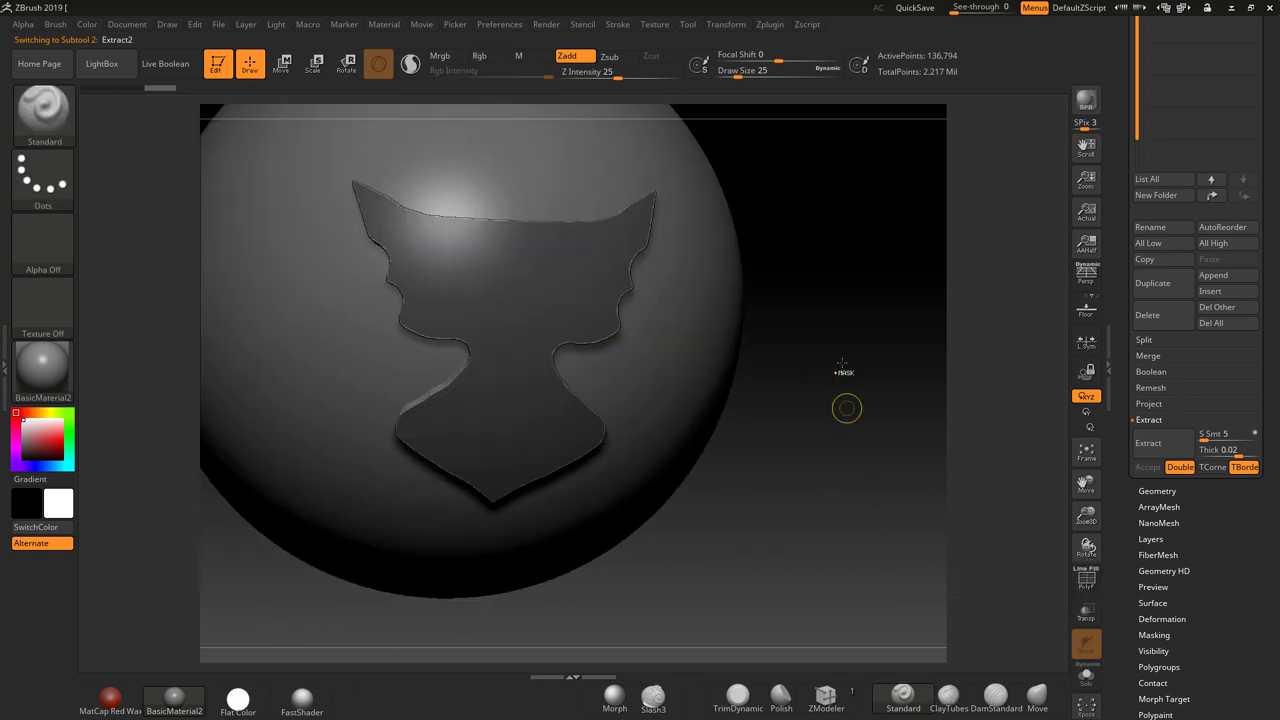
pyautogui.moveTo(849, 491)
pyautogui.mouseDown()
pyautogui.moveTo(878, 493)
pyautogui.moveTo(883, 508)
pyautogui.moveTo(860, 530)
pyautogui.moveTo(894, 587)
pyautogui.mouseUp()
pyautogui.click(1086, 585)
pyautogui.click(1093, 582)
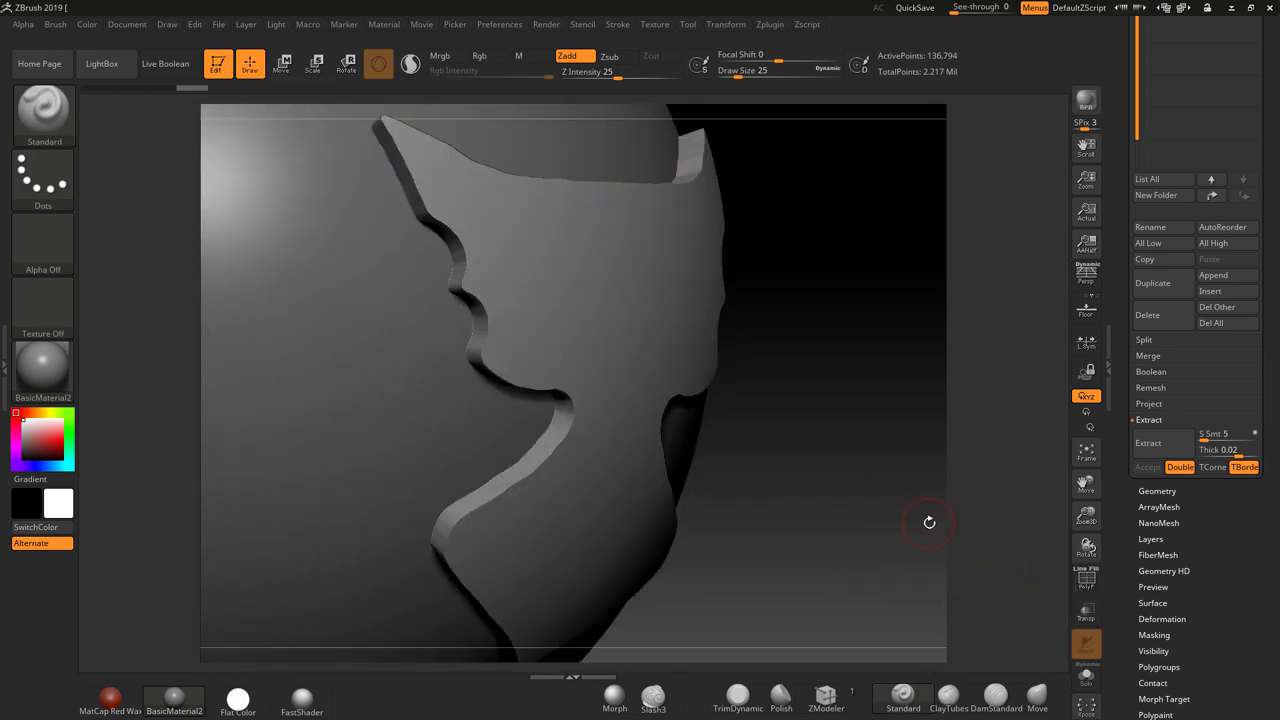
pyautogui.moveTo(929, 519); pyautogui.dragTo(858, 478)
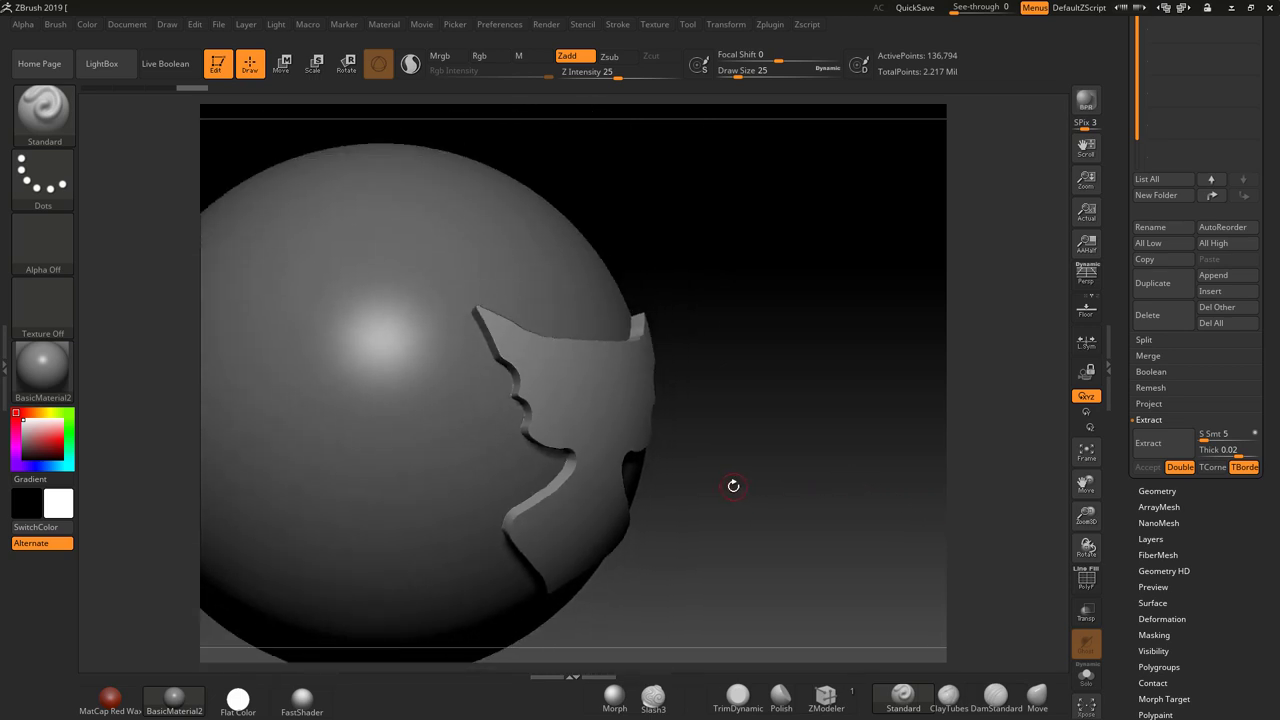
# Step: Isolate the emblem's front polygroup, mask it completely, and make the rest of the emblem visible again
pyautogui.keyDown('ctrl'); pyautogui.keyDown('shift'); pyautogui.click(585, 401); pyautogui.keyUp('shift'); pyautogui.keyUp('ctrl')
pyautogui.keyDown('ctrl'); pyautogui.moveTo(785, 233); pyautogui.dragTo(412, 645); pyautogui.keyUp('ctrl')
pyautogui.keyDown('ctrl'); pyautogui.keyDown('shift'); pyautogui.click(812, 401); pyautogui.keyUp('shift'); pyautogui.keyUp('ctrl')
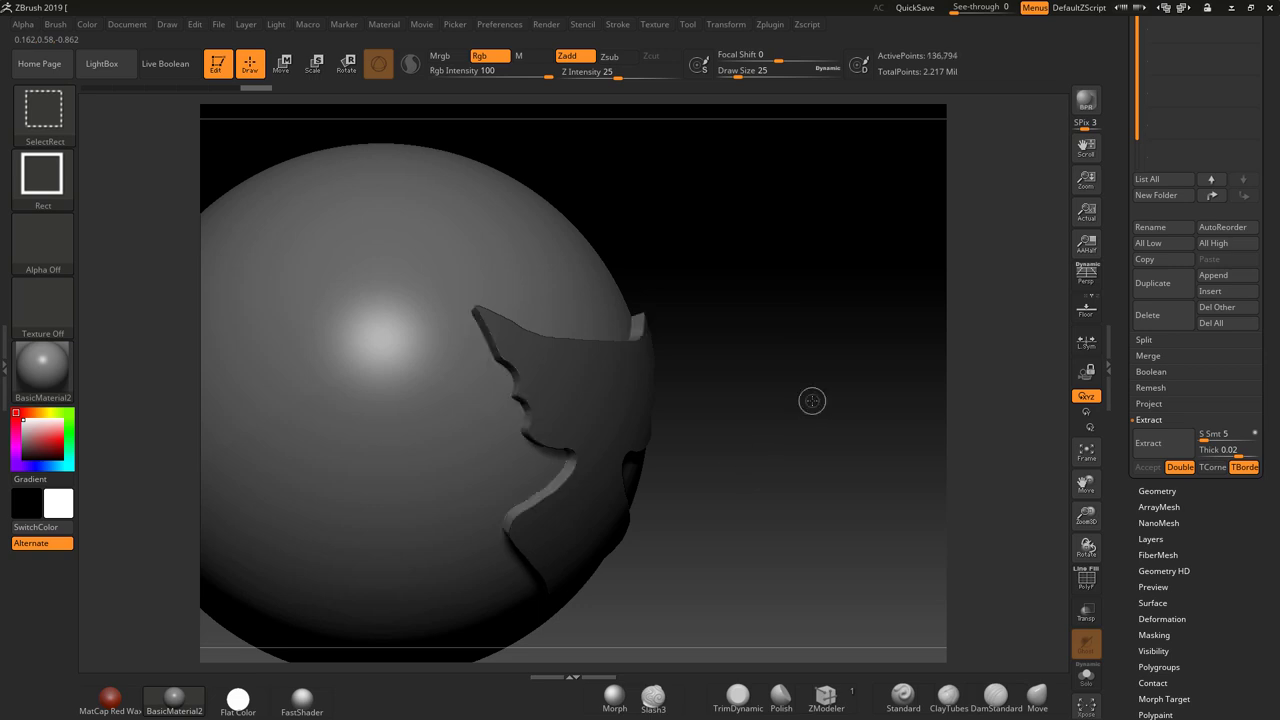
# Step: Unmask the emblem's front face, centre the gizmo on the unmasked area and move it slightly toward the sphere
pyautogui.keyDown('ctrl'); pyautogui.moveTo(800, 371); pyautogui.dragTo(820, 363); pyautogui.keyUp('ctrl')
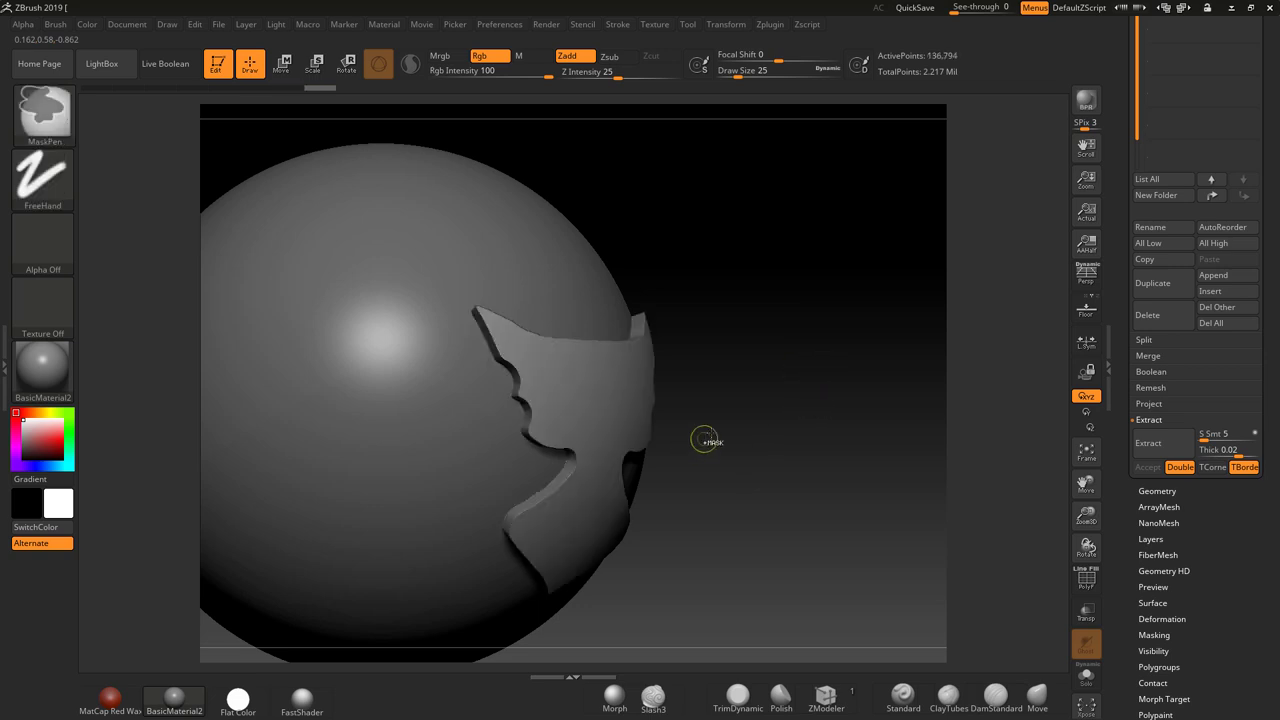
pyautogui.press('w')
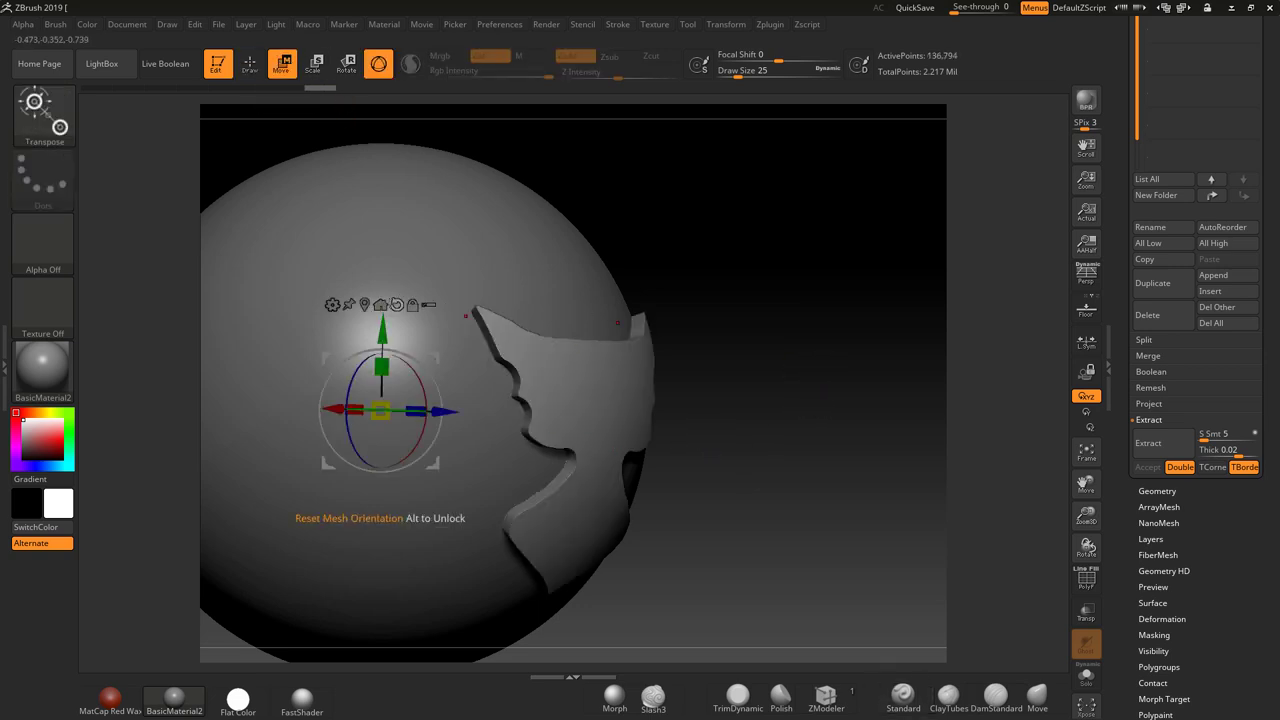
pyautogui.click(364, 304)
pyautogui.moveTo(679, 434)
pyautogui.mouseDown()
pyautogui.moveTo(707, 434)
pyautogui.moveTo(673, 437)
pyautogui.mouseUp()
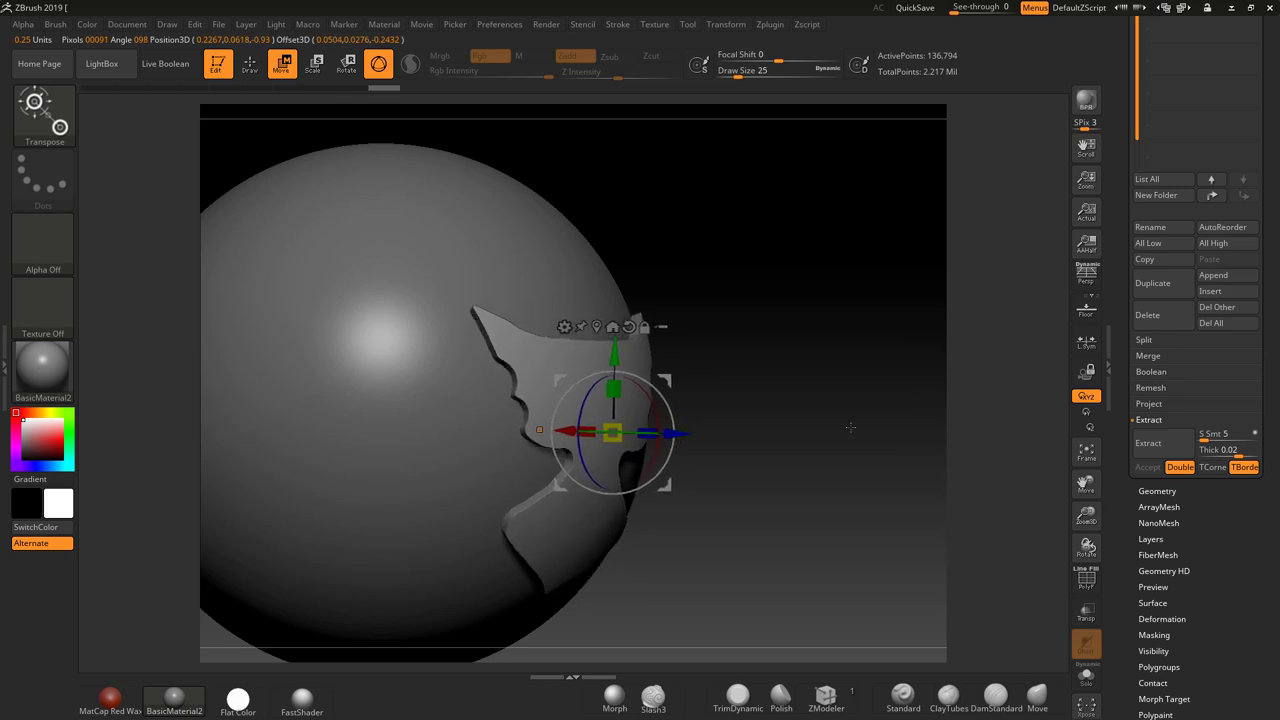
pyautogui.press('q')
# Step: Convert the emblem to a DynaMesh at resolution 1064 and check its wireframe
pyautogui.moveTo(694, 249)
pyautogui.mouseDown()
pyautogui.moveTo(808, 300)
pyautogui.moveTo(954, 340)
pyautogui.moveTo(906, 278)
pyautogui.mouseUp()
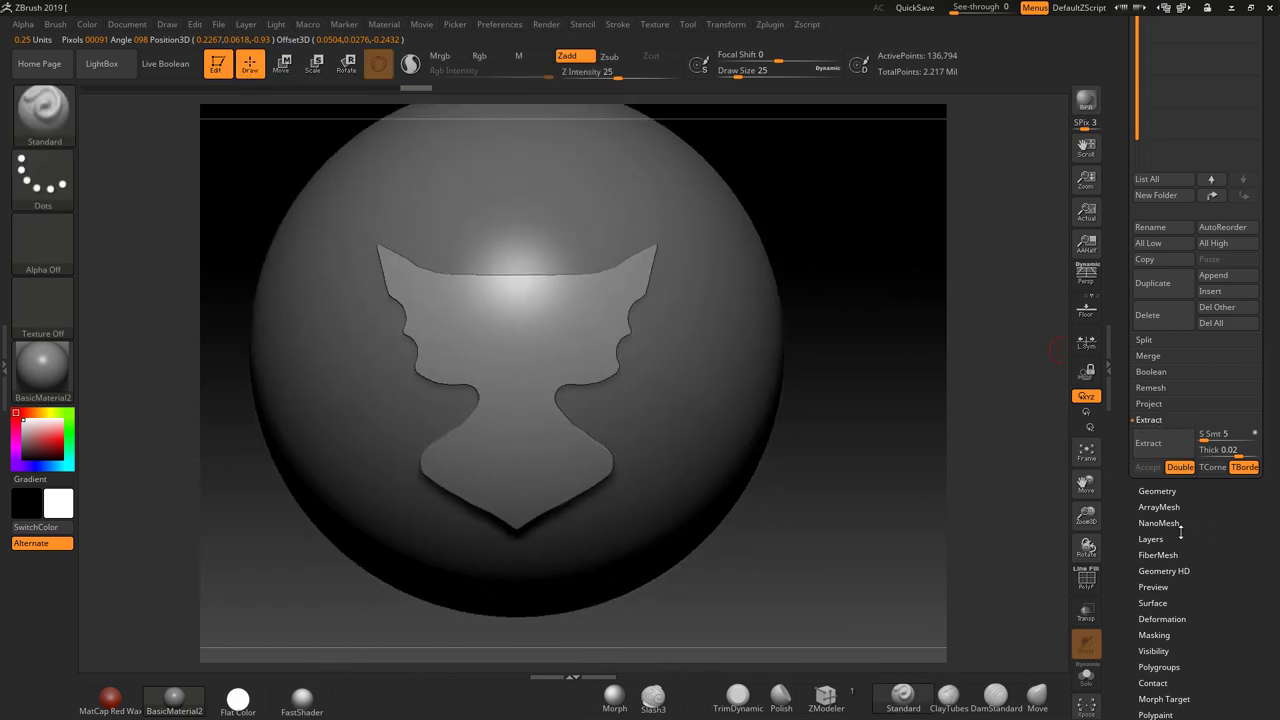
pyautogui.click(1157, 491)
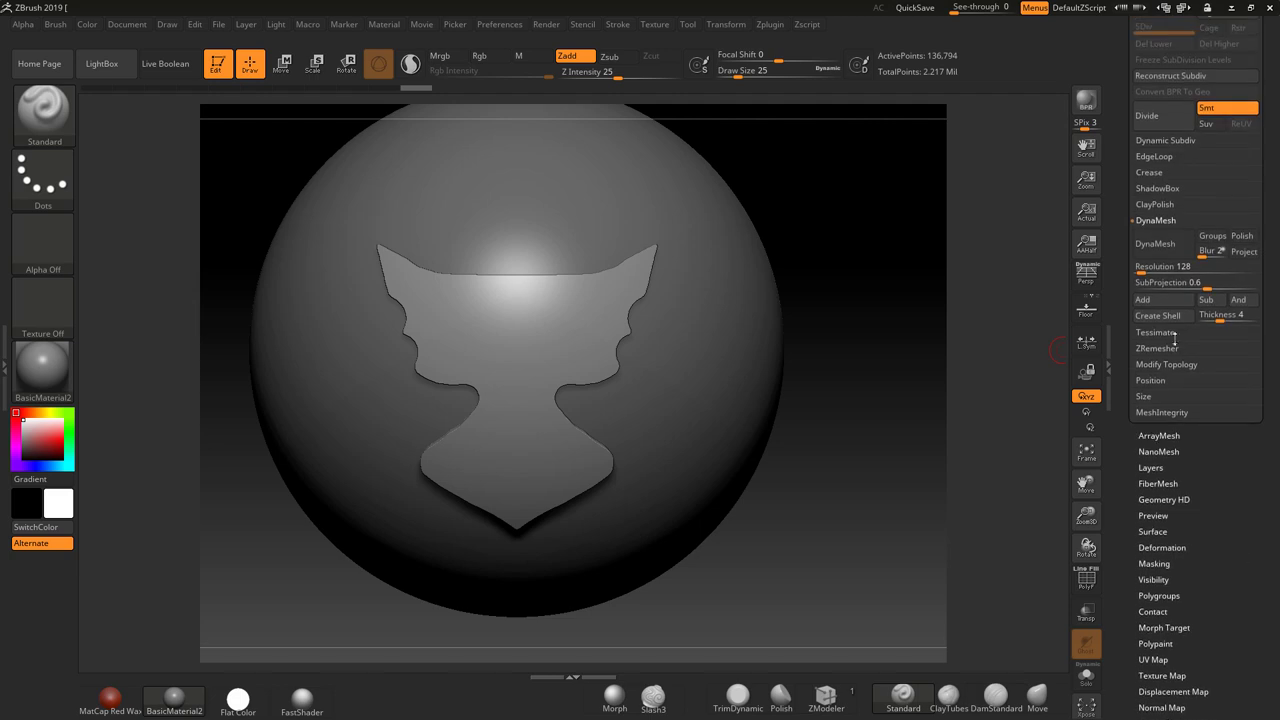
pyautogui.click(1168, 270)
pyautogui.write('1136')
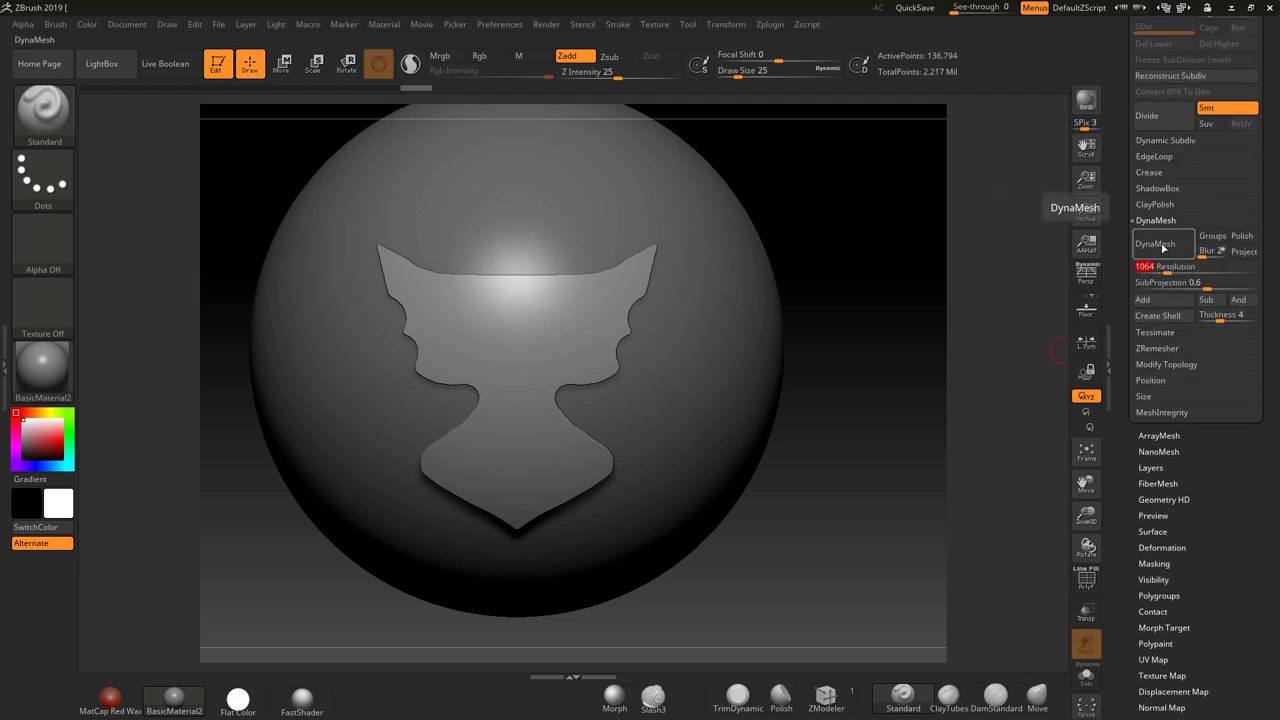
pyautogui.click(1148, 248)
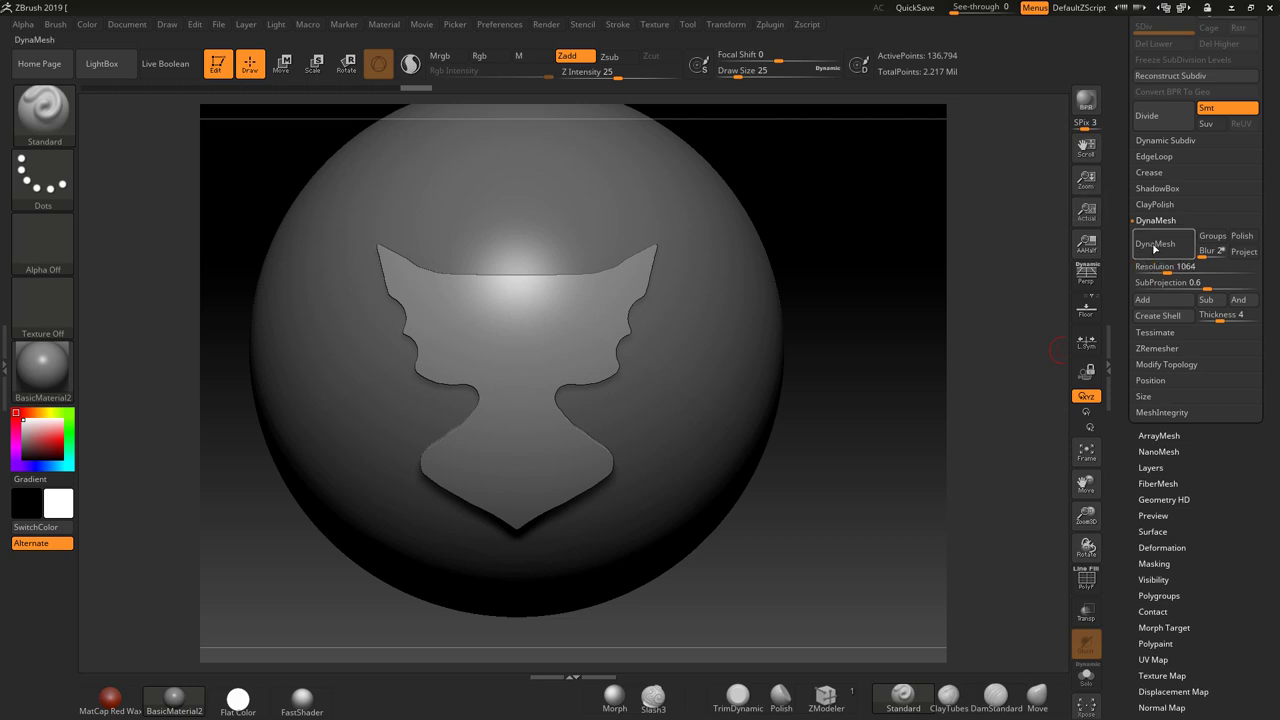
pyautogui.click(1079, 577)
pyautogui.click(1072, 577)
# Step: Sculpt mirrored scroll and angular trim lines on the emblem's upper half with ClayTubes at draw size 13
pyautogui.keyDown('ctrl'); pyautogui.moveTo(972, 450); pyautogui.dragTo(736, 322, button='right'); pyautogui.keyUp('ctrl')
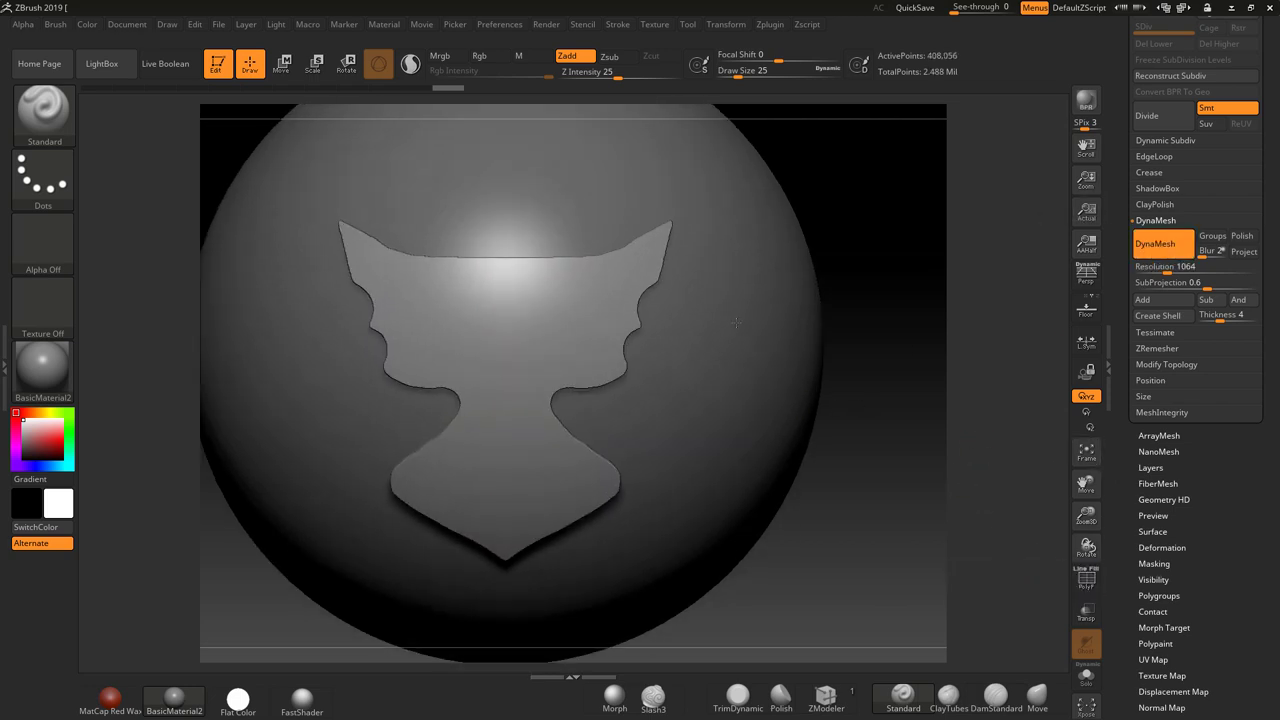
pyautogui.press('space')
pyautogui.moveTo(643, 274); pyautogui.dragTo(635, 274)
pyautogui.click(948, 697)
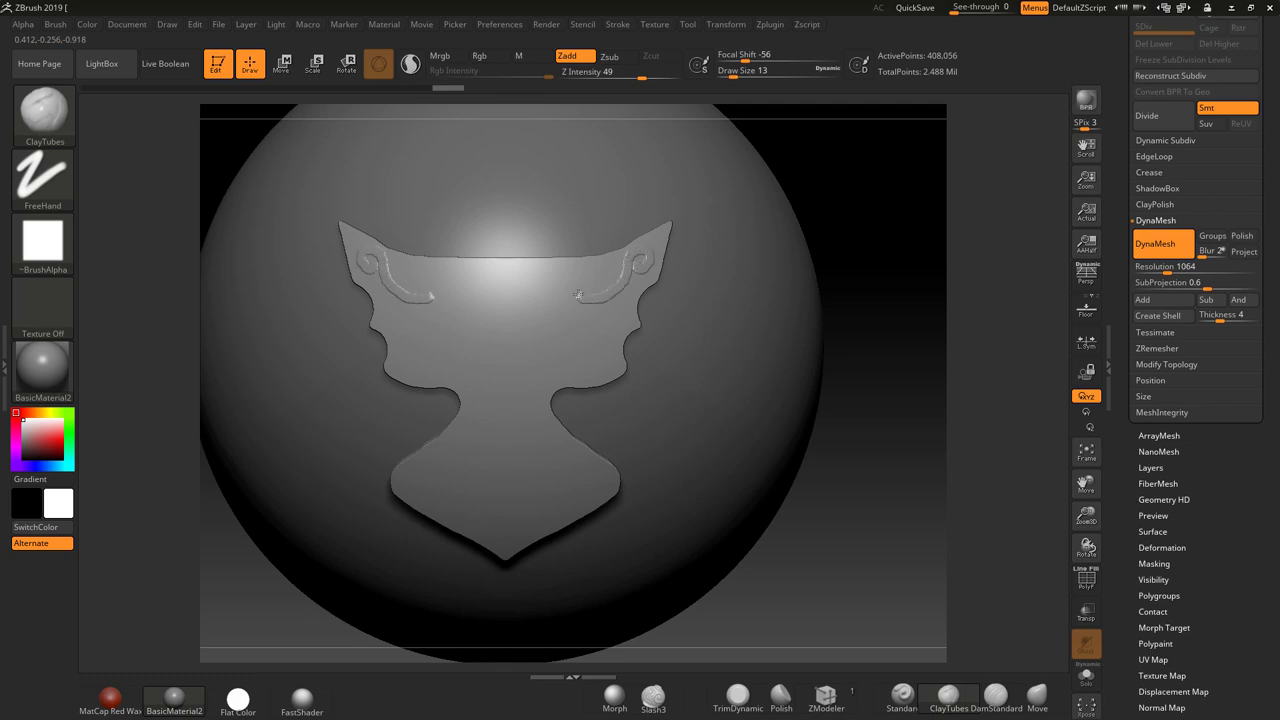
pyautogui.moveTo(547, 282); pyautogui.dragTo(515, 303)
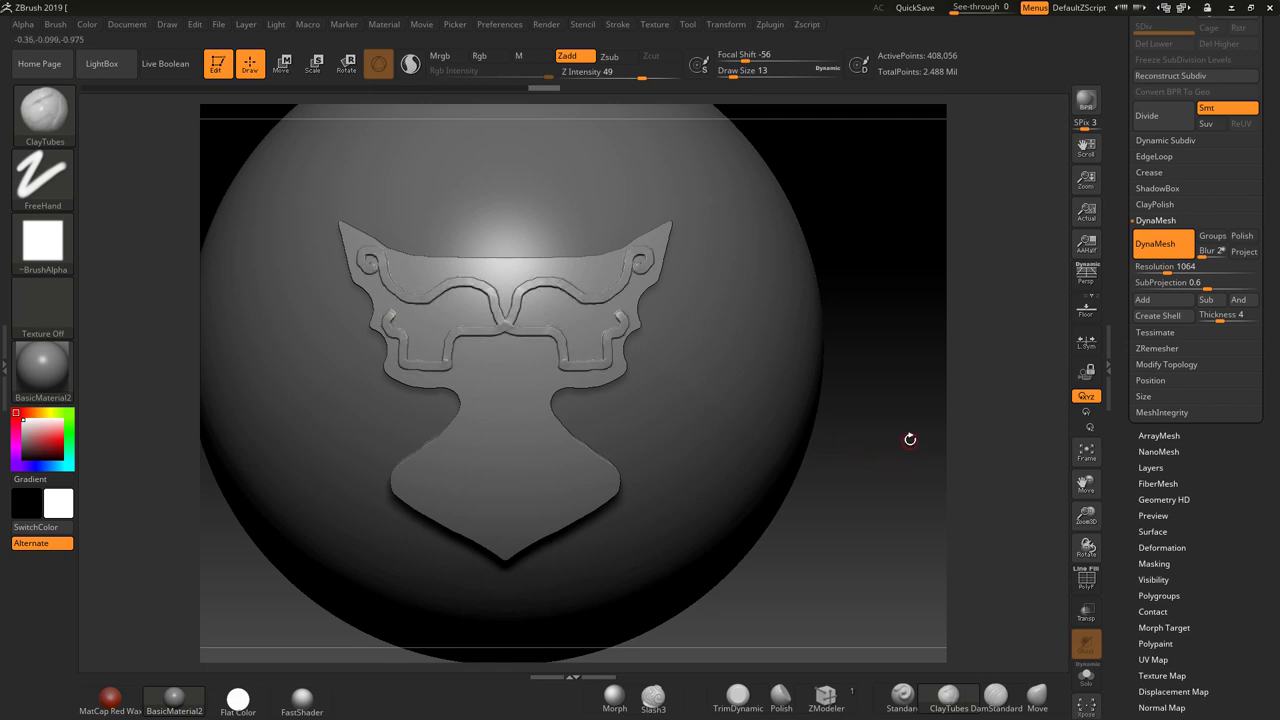
# Step: Update the emblem's DynaMesh and smooth the raised ornament lines with the draw size at 33
pyautogui.press('ctrl')
pyautogui.keyDown('ctrl'); pyautogui.moveTo(925, 489); pyautogui.dragTo(928, 490); pyautogui.keyUp('ctrl')
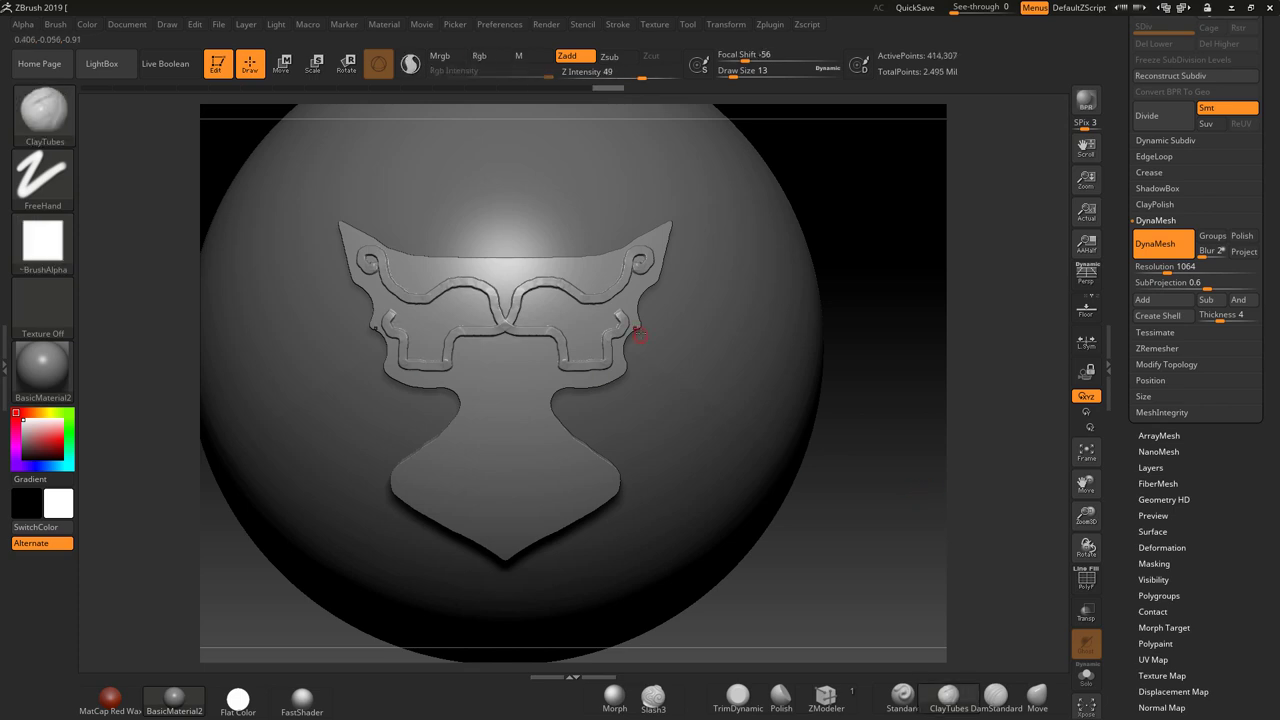
pyautogui.press('space')
pyautogui.moveTo(638, 335); pyautogui.dragTo(652, 335)
pyautogui.press('shift')
pyautogui.moveTo(501, 316)
pyautogui.keyDown('shift'); pyautogui.mouseDown()
pyautogui.moveTo(532, 286)
pyautogui.moveTo(589, 291)
pyautogui.moveTo(572, 366)
pyautogui.mouseUp(); pyautogui.keyUp('shift')
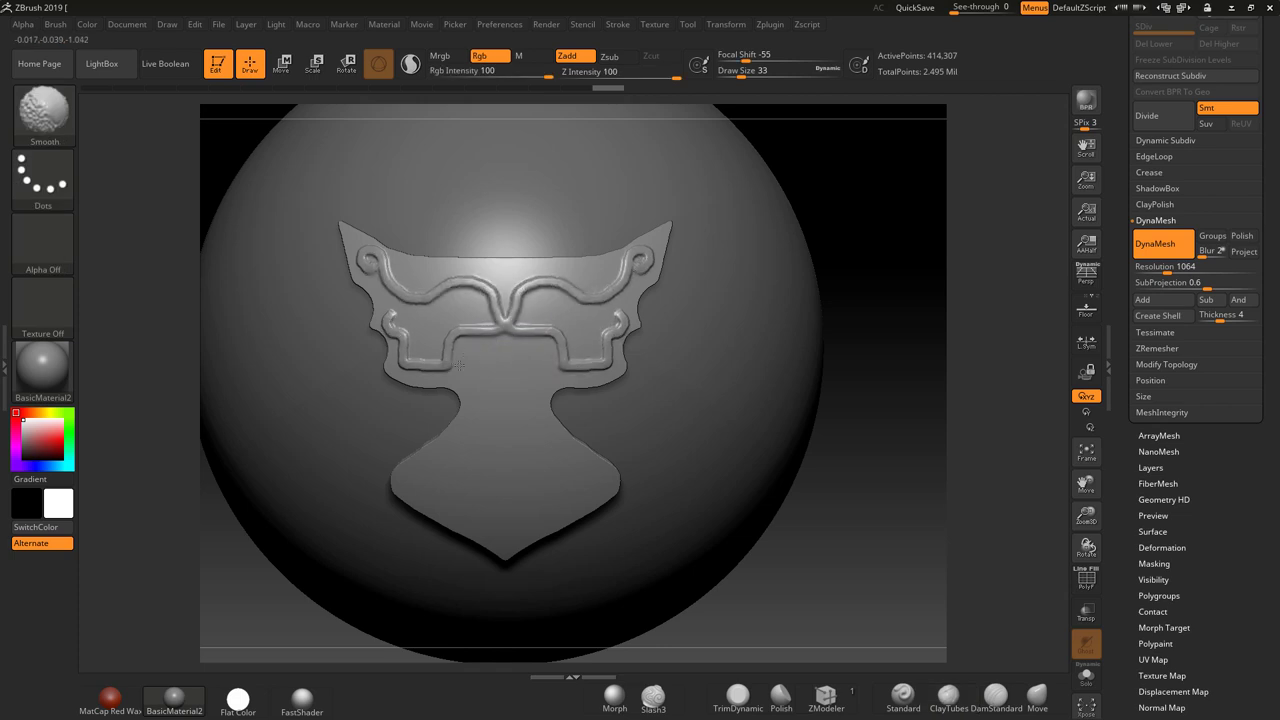
pyautogui.moveTo(887, 489)
pyautogui.mouseDown()
pyautogui.moveTo(939, 387)
pyautogui.moveTo(873, 422)
pyautogui.moveTo(891, 463)
pyautogui.moveTo(988, 383)
pyautogui.mouseUp()
# Step: Select the sphere subtool, hide the extracted emblem and clear the sphere's mask
pyautogui.moveTo(1275, 232); pyautogui.dragTo(1278, 348)
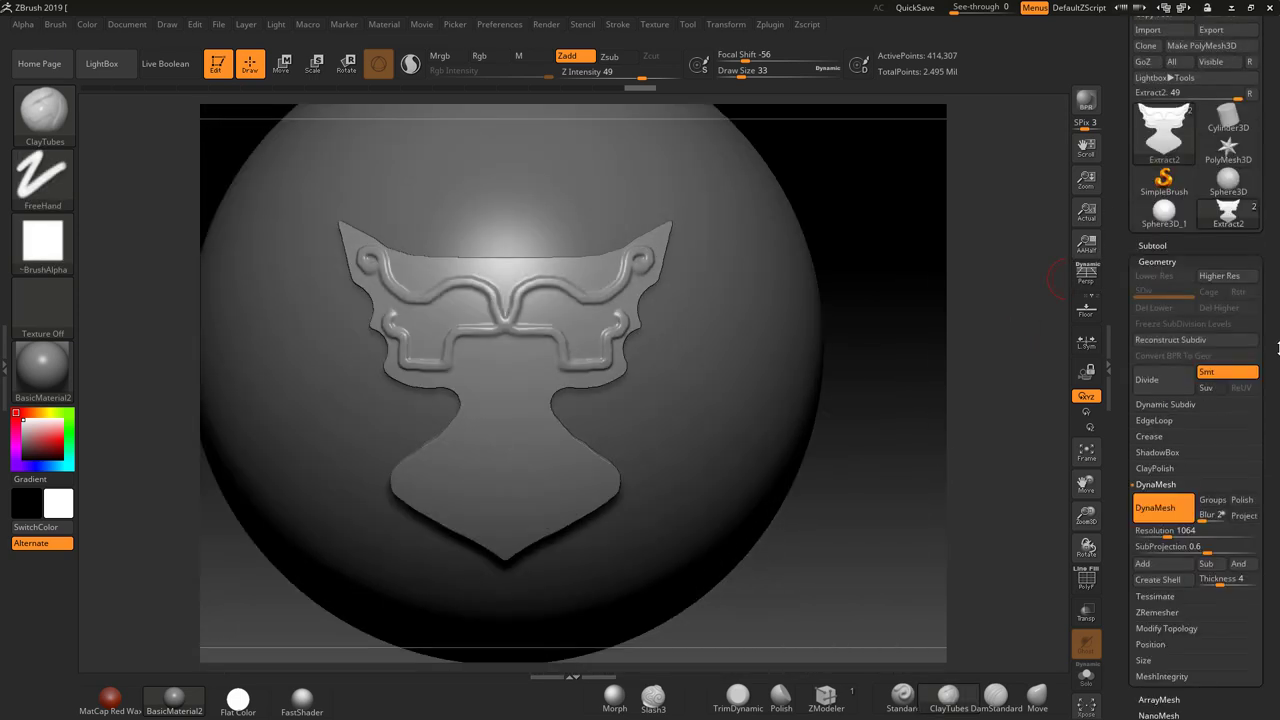
pyautogui.scroll(2, 1278, 347)
pyautogui.click(1153, 296)
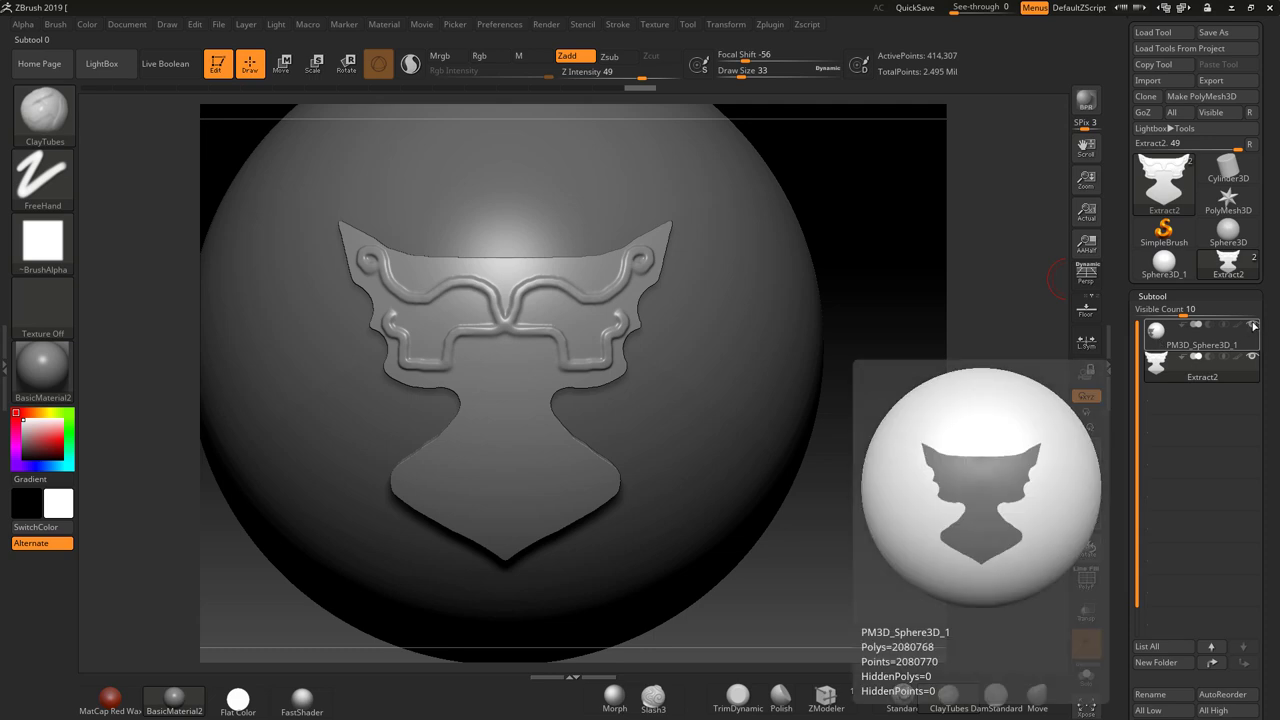
pyautogui.click(1178, 336)
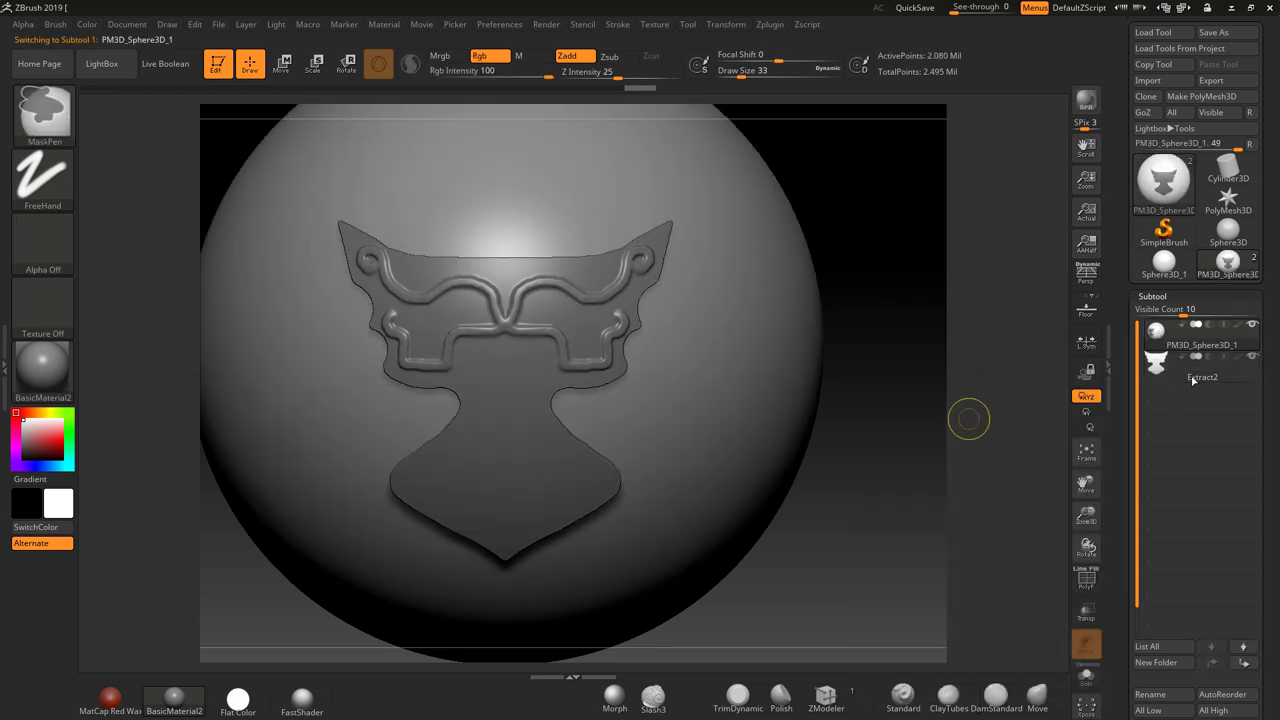
pyautogui.click(1253, 357)
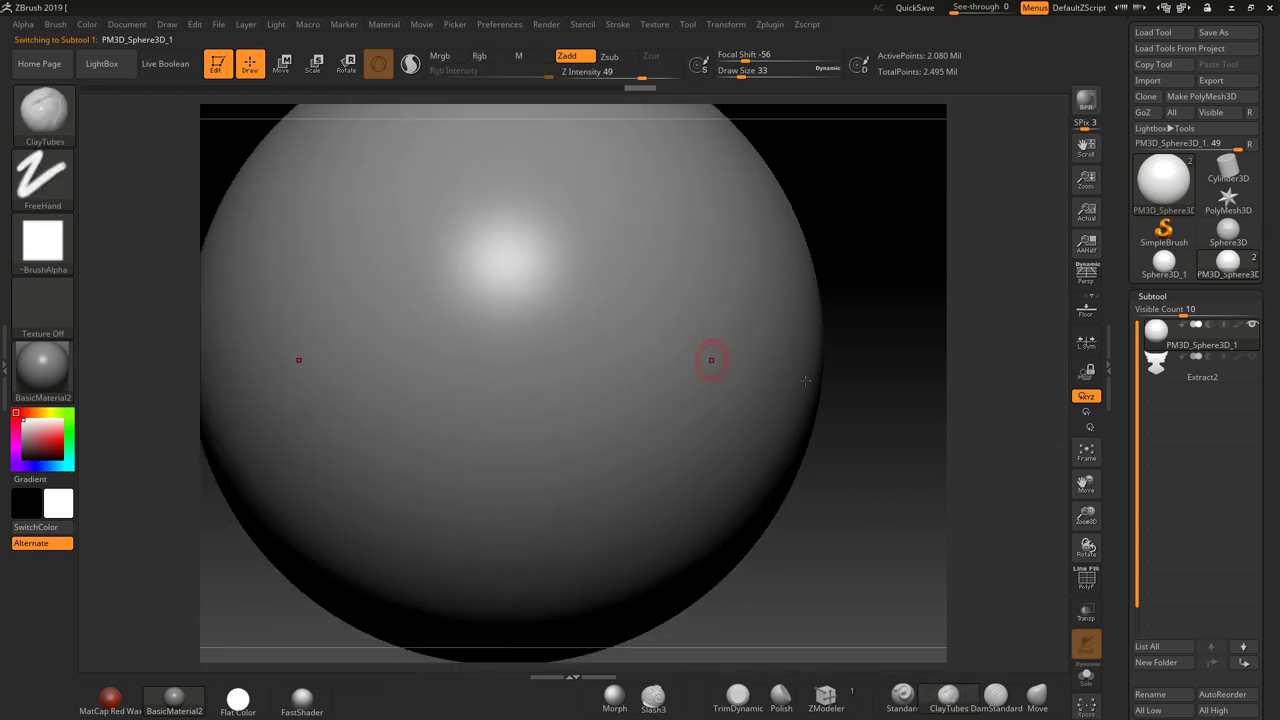
# Step: Rename the sphere subtool as Base1
pyautogui.moveTo(1275, 406); pyautogui.dragTo(1271, 397)
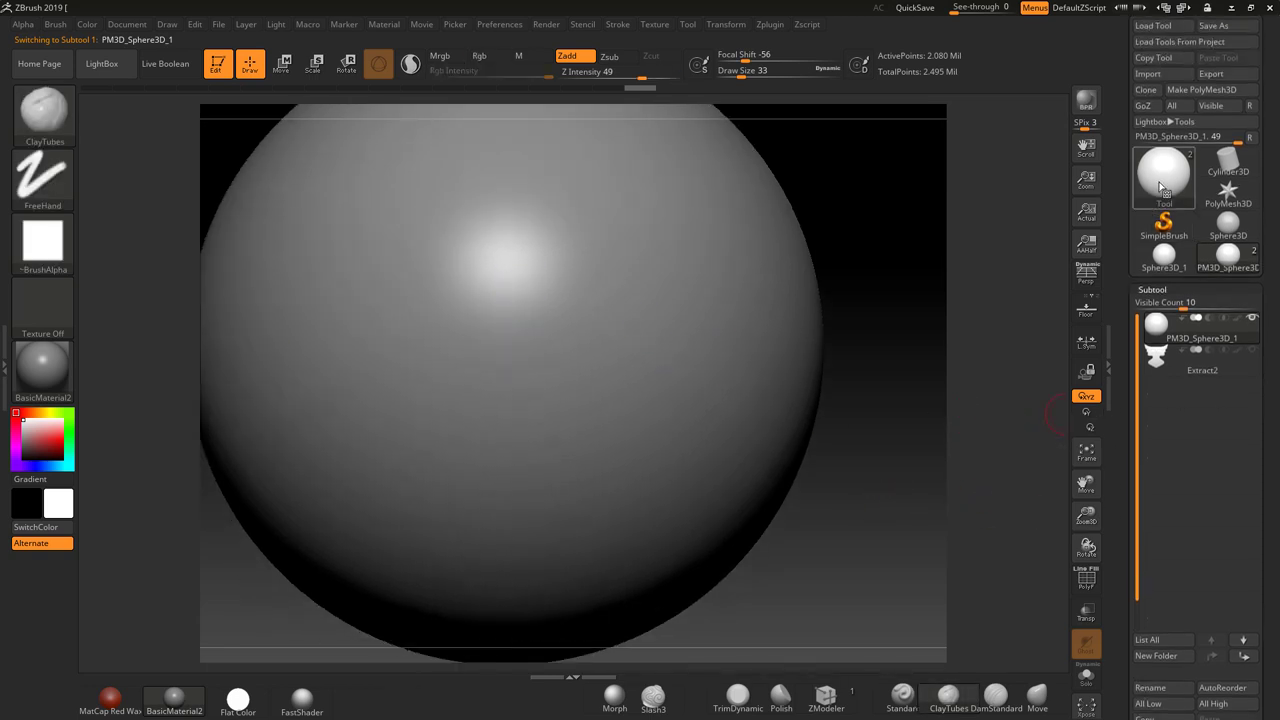
pyautogui.scroll(-3, 1251, 515)
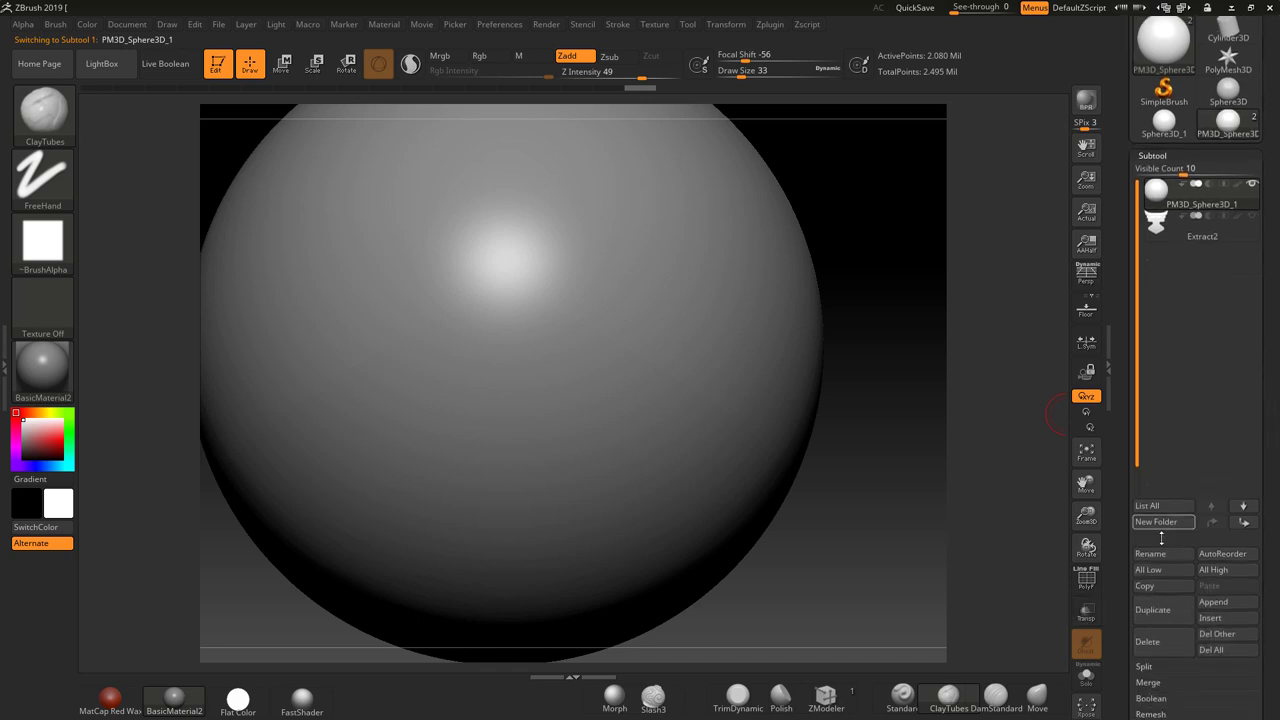
pyautogui.click(1150, 553)
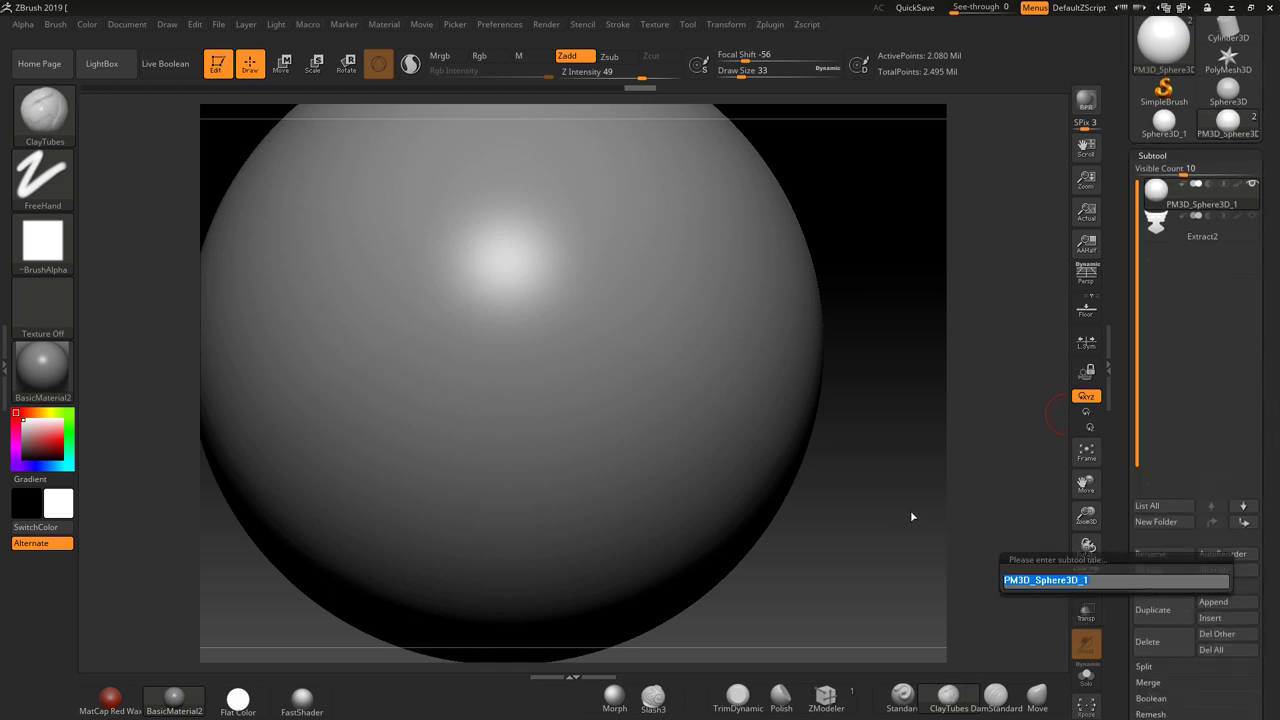
pyautogui.write('base1')
pyautogui.press('Return')
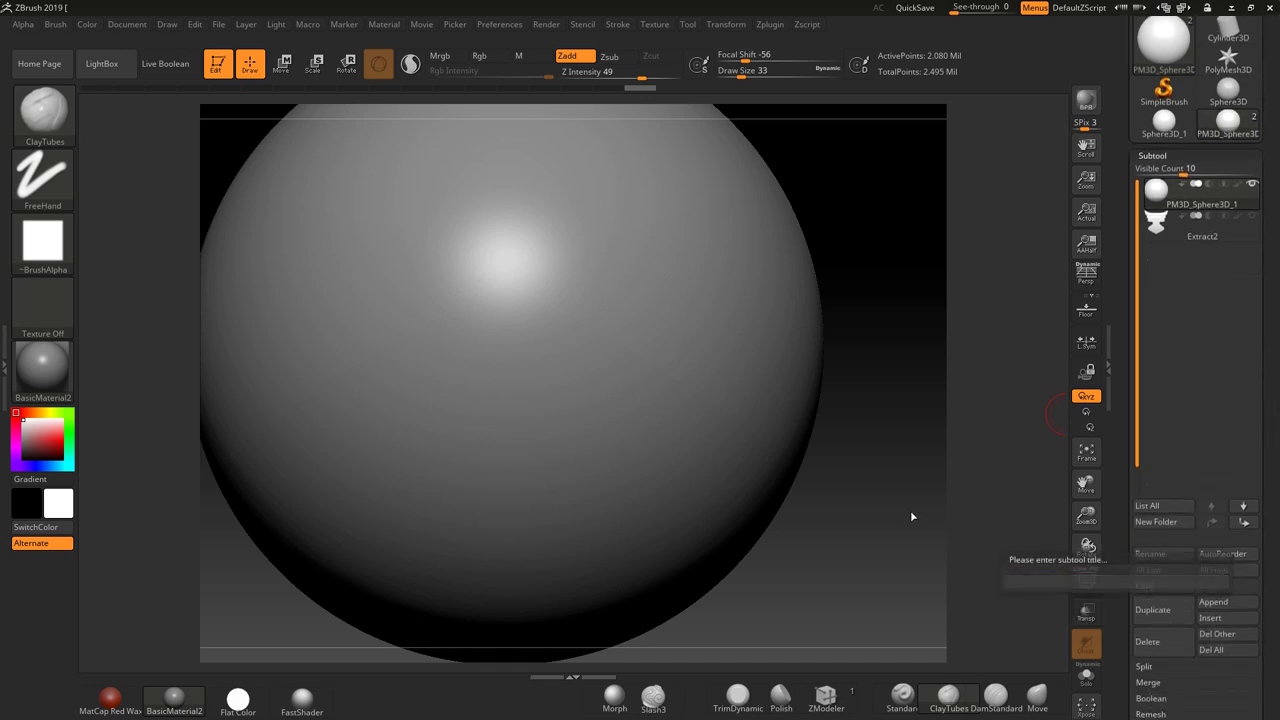
# Step: Switch to a new ZSphere tool and choose Base1 as its rigging mesh
pyautogui.click(1181, 57)
pyautogui.click(957, 126)
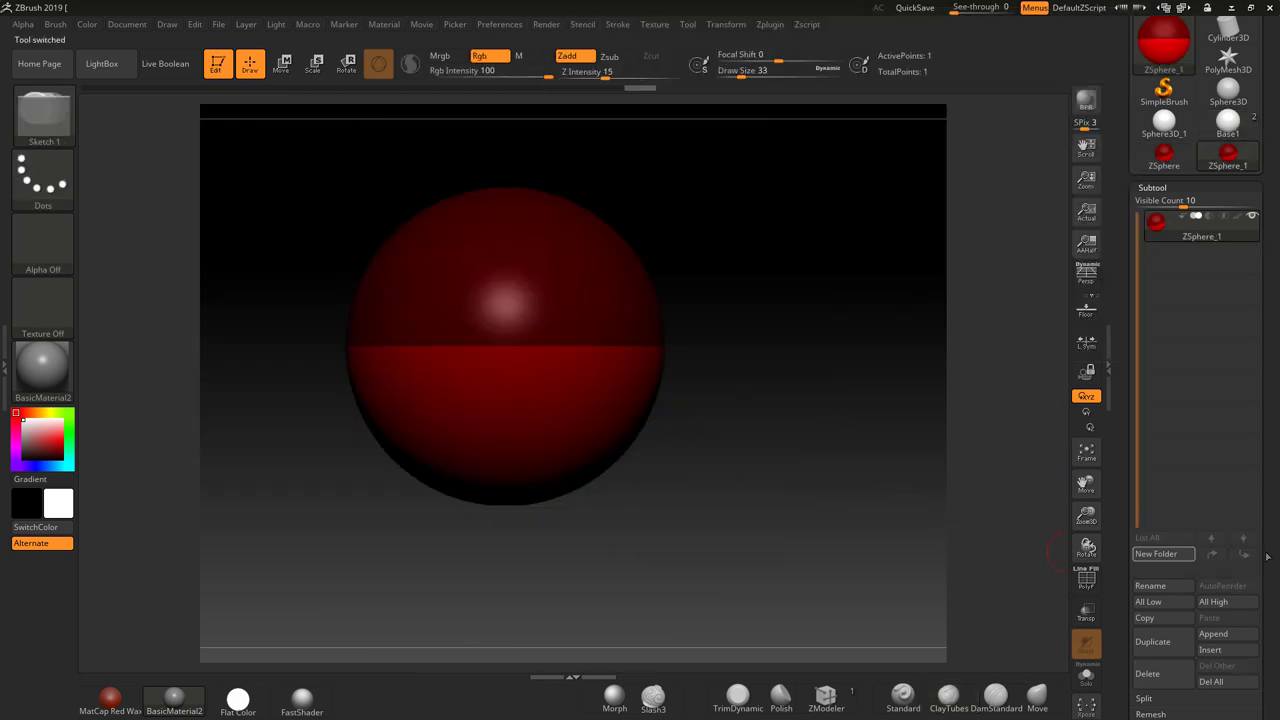
pyautogui.moveTo(1273, 562); pyautogui.dragTo(1278, 393)
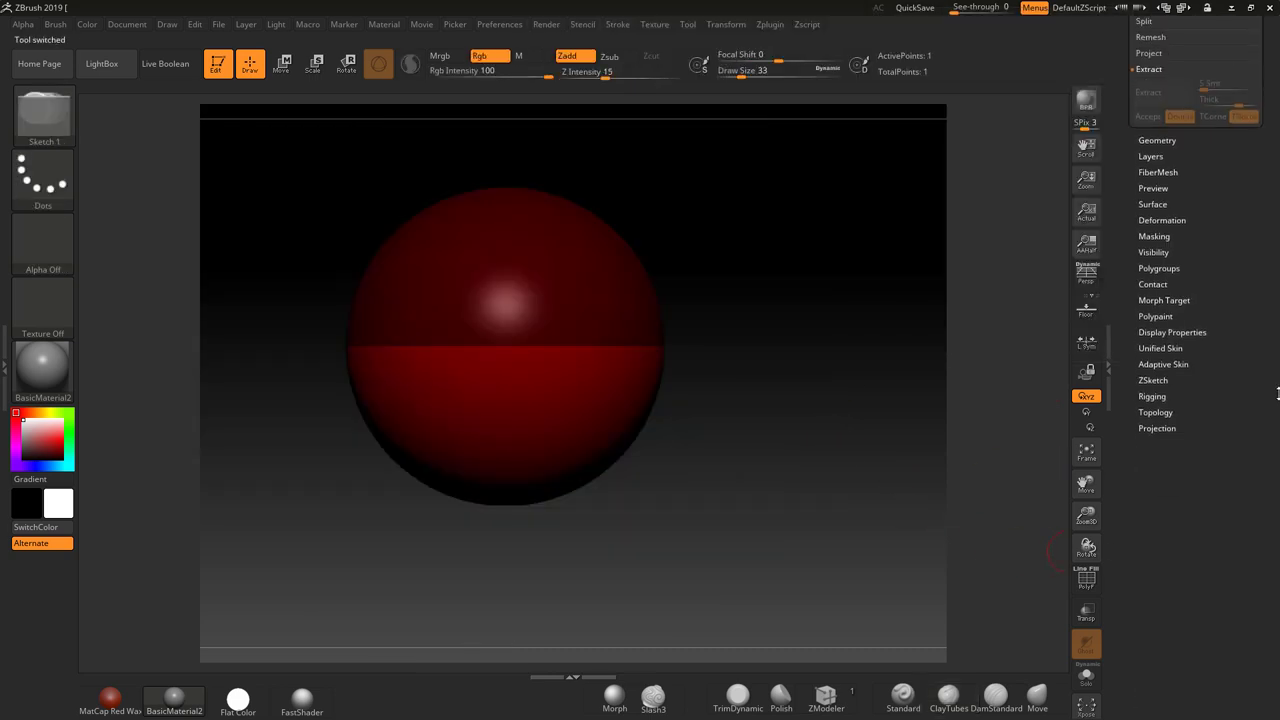
pyautogui.click(1156, 412)
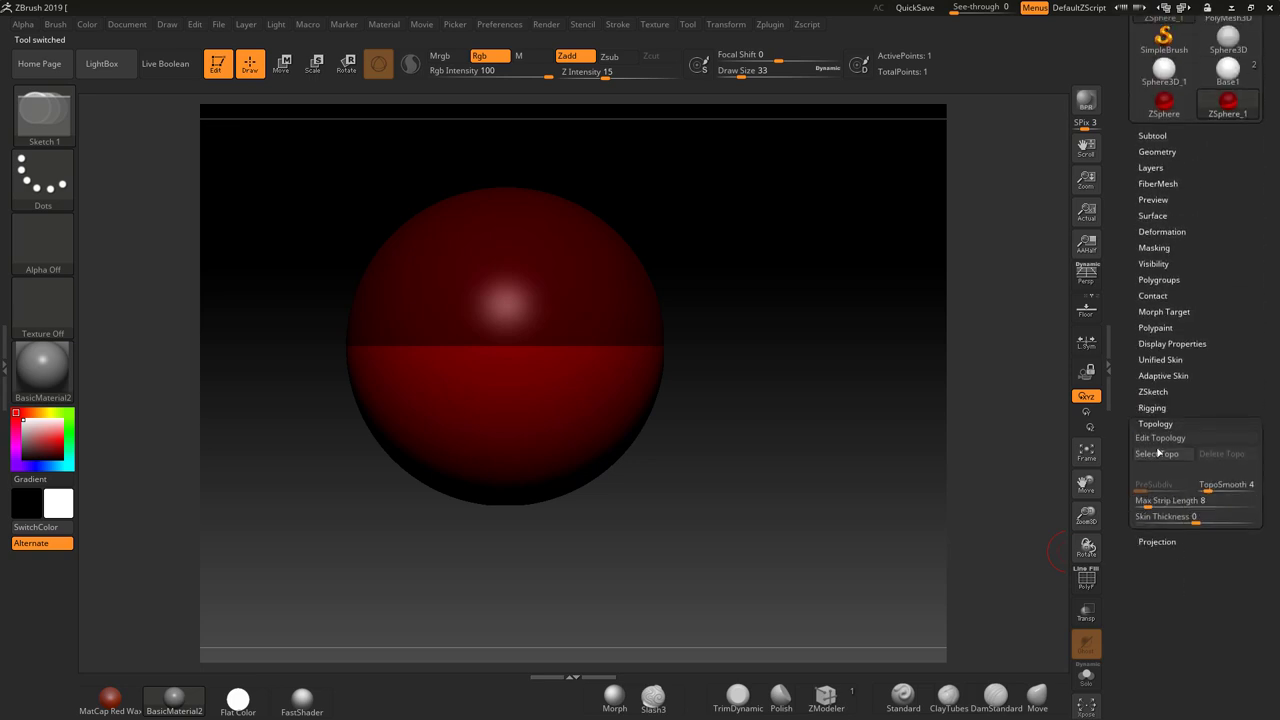
pyautogui.click(1153, 408)
pyautogui.click(1156, 438)
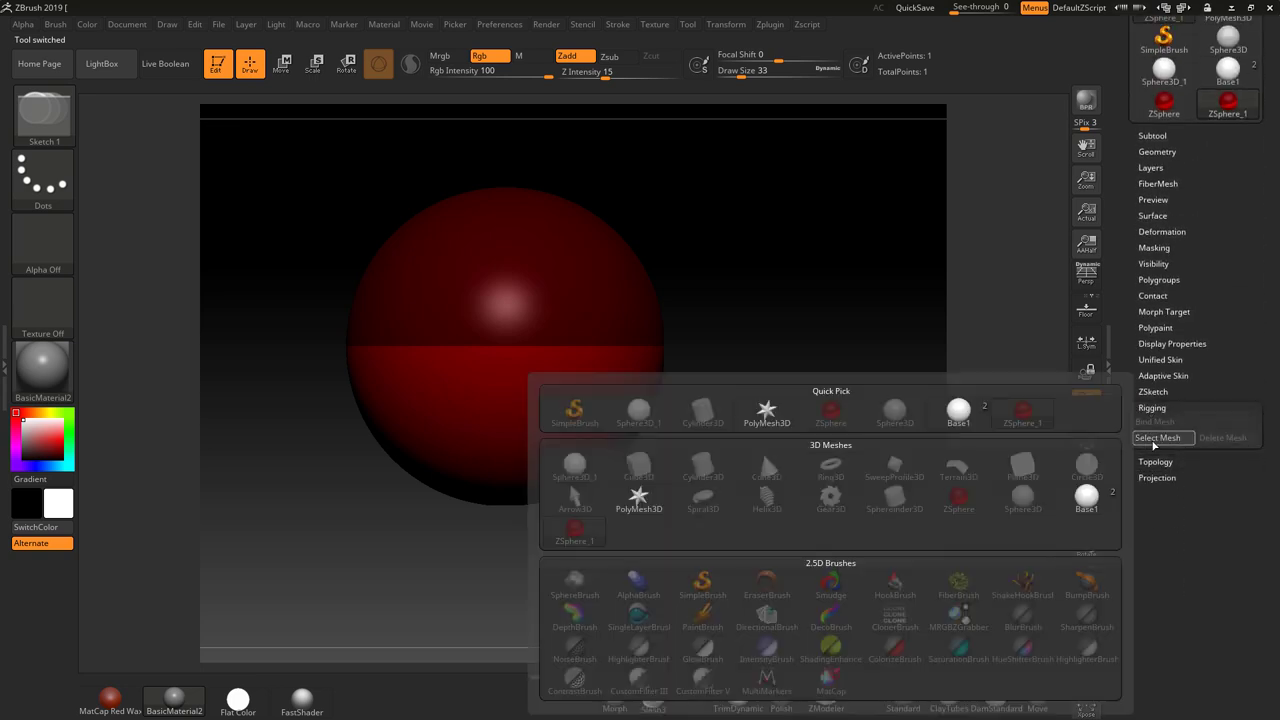
pyautogui.click(958, 416)
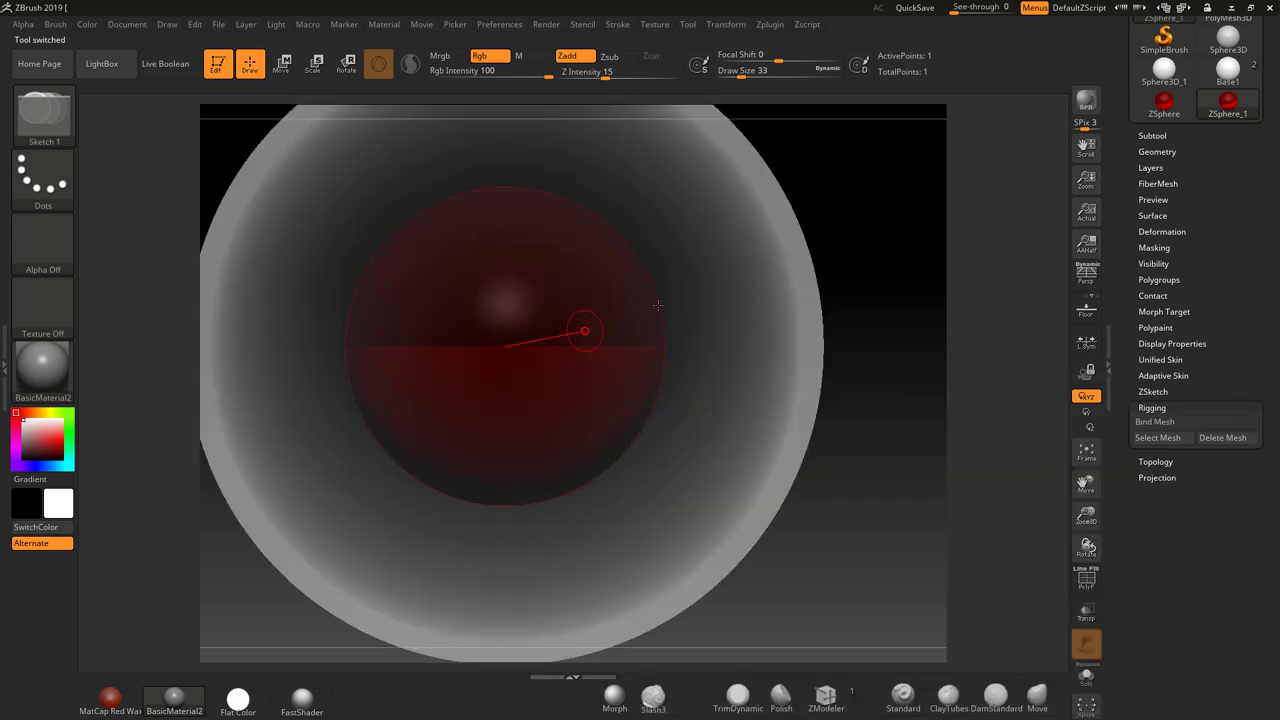
# Step: Enable topology editing on the ZSphere and activate symmetry for mirrored drawing
pyautogui.click(1155, 462)
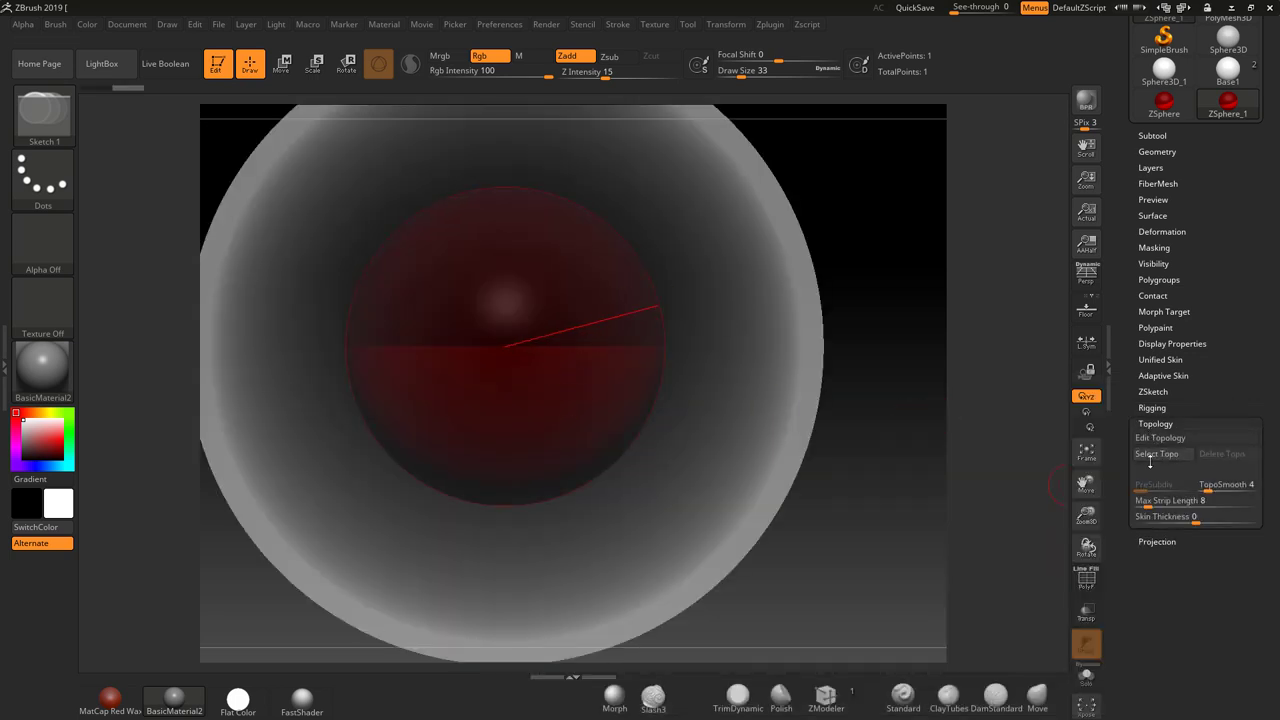
pyautogui.click(1146, 444)
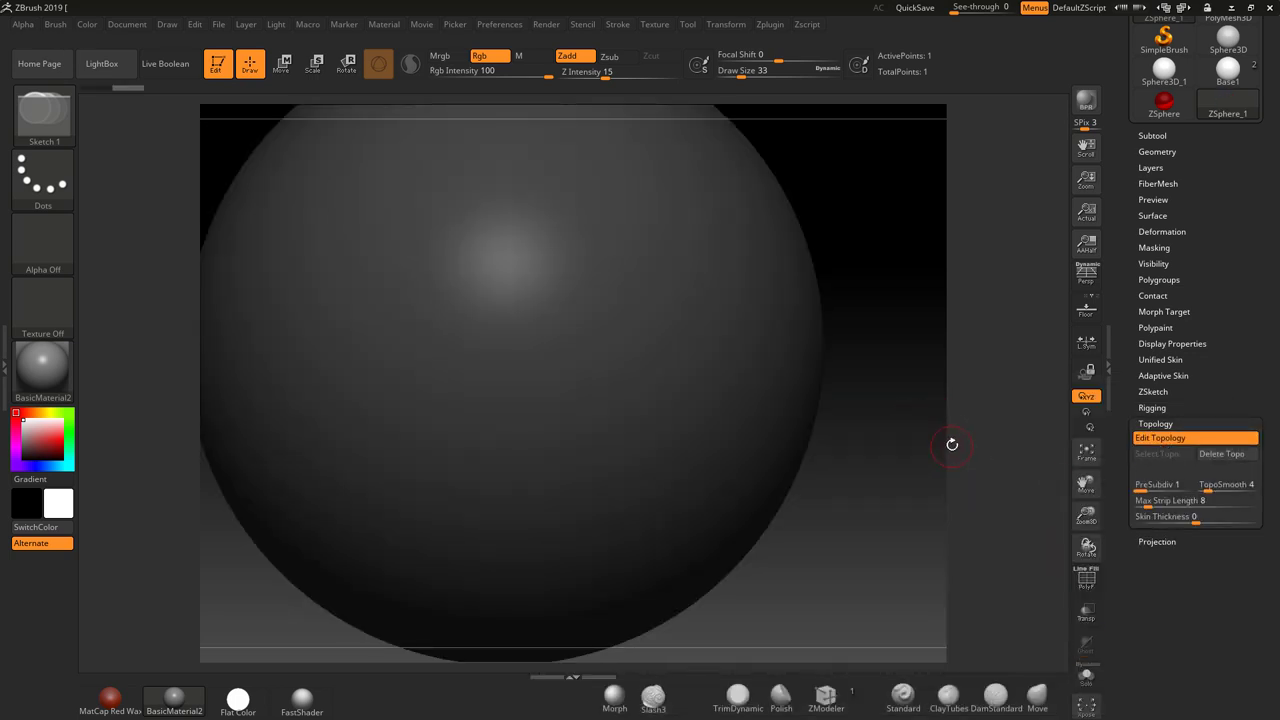
pyautogui.keyDown('alt'); pyautogui.moveTo(952, 445); pyautogui.dragTo(990, 516); pyautogui.keyUp('alt')
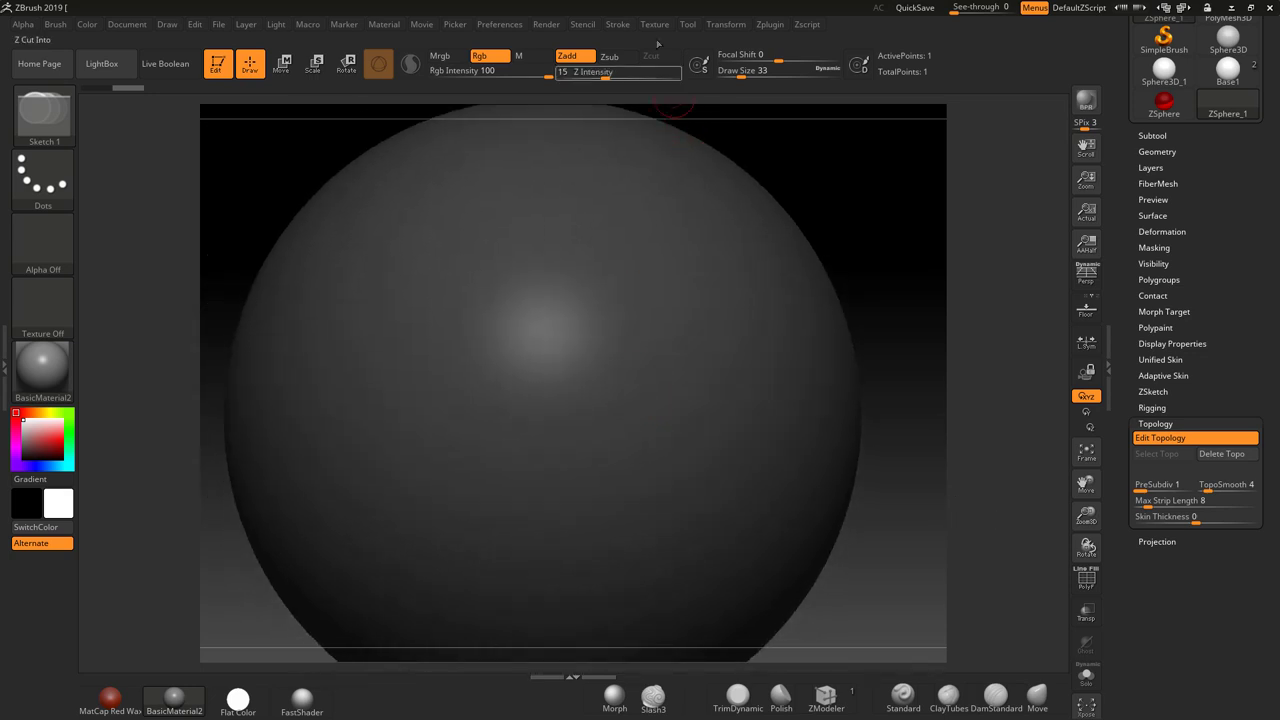
pyautogui.click(727, 24)
pyautogui.click(750, 376)
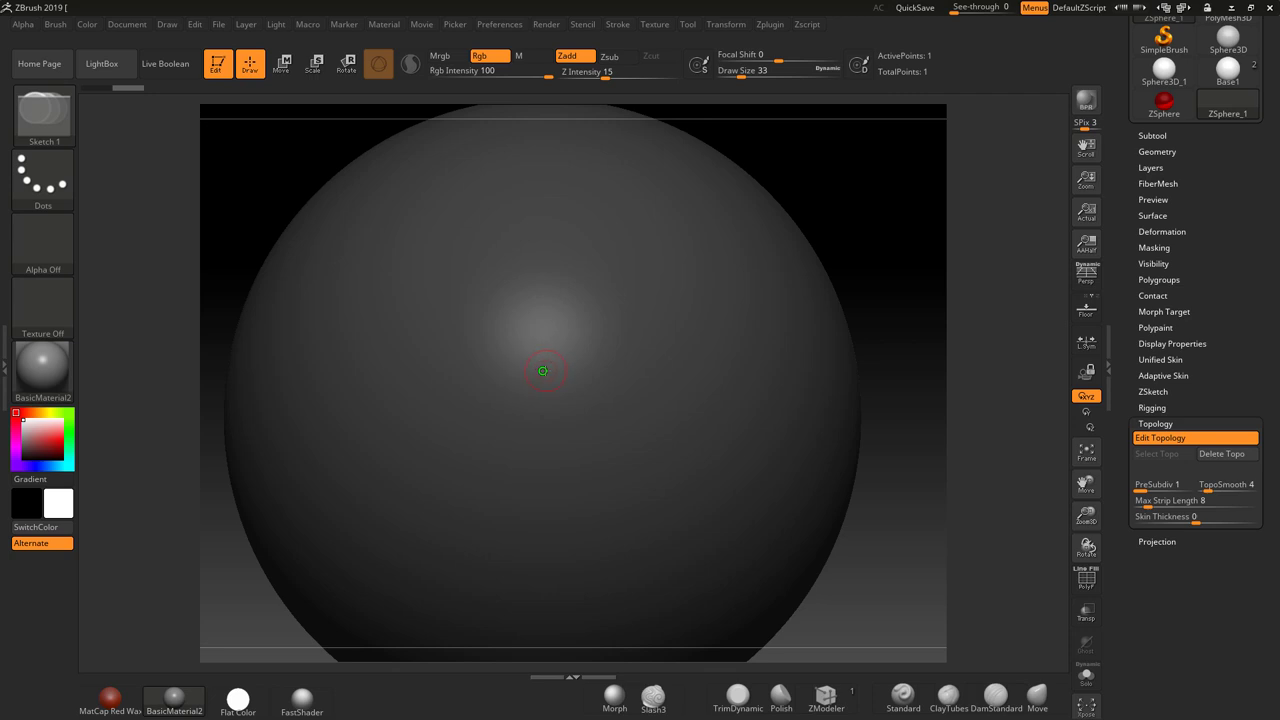
# Step: Draw mirrored topology edges outward from the sphere's front centre and close the outer four-sided face on each side
pyautogui.click(514, 363)
pyautogui.click(504, 357)
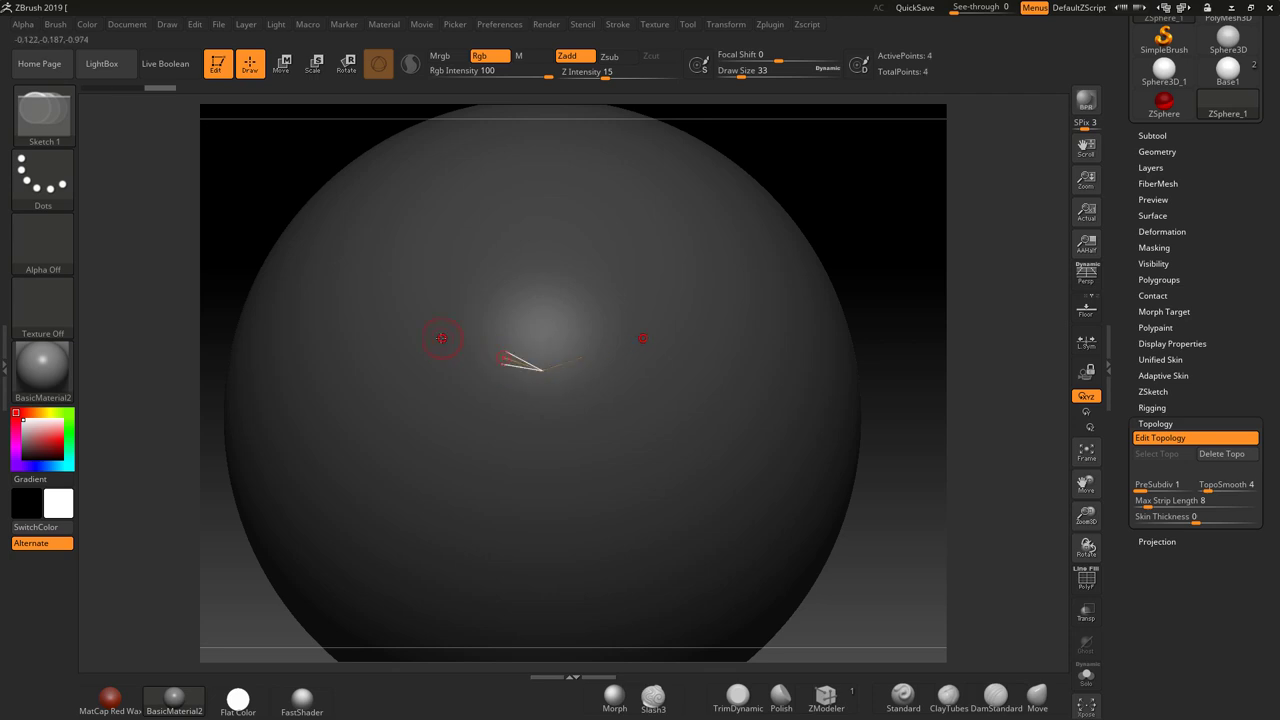
pyautogui.click(441, 338)
pyautogui.click(395, 352)
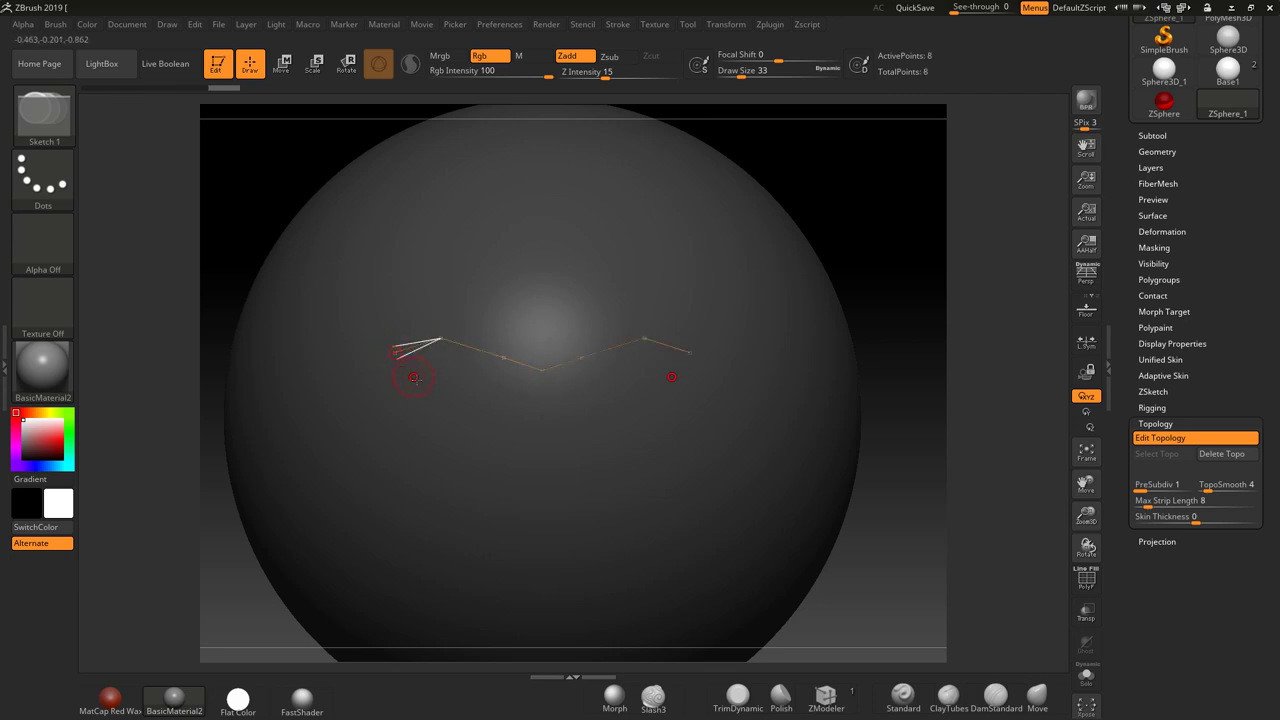
pyautogui.click(439, 386)
pyautogui.click(503, 357)
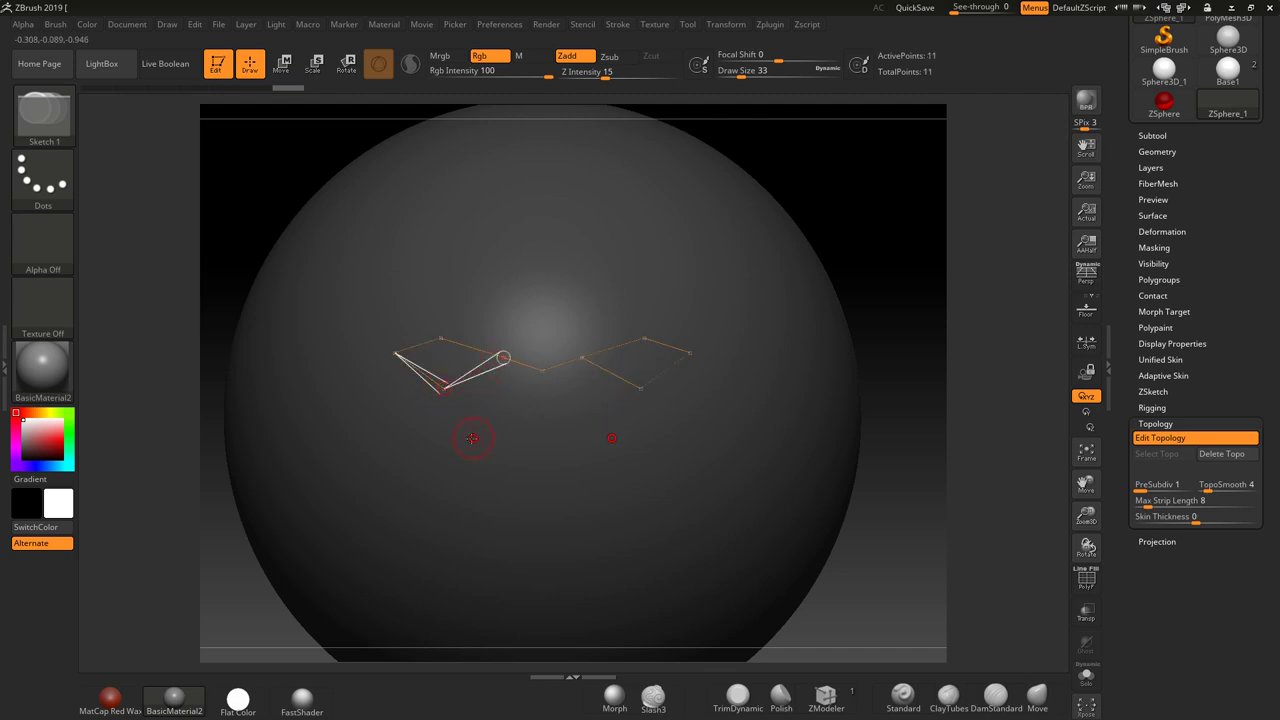
# Step: Draw a second row of mirrored topology faces below the first, including a central pair split along the symmetry line
pyautogui.click(456, 453)
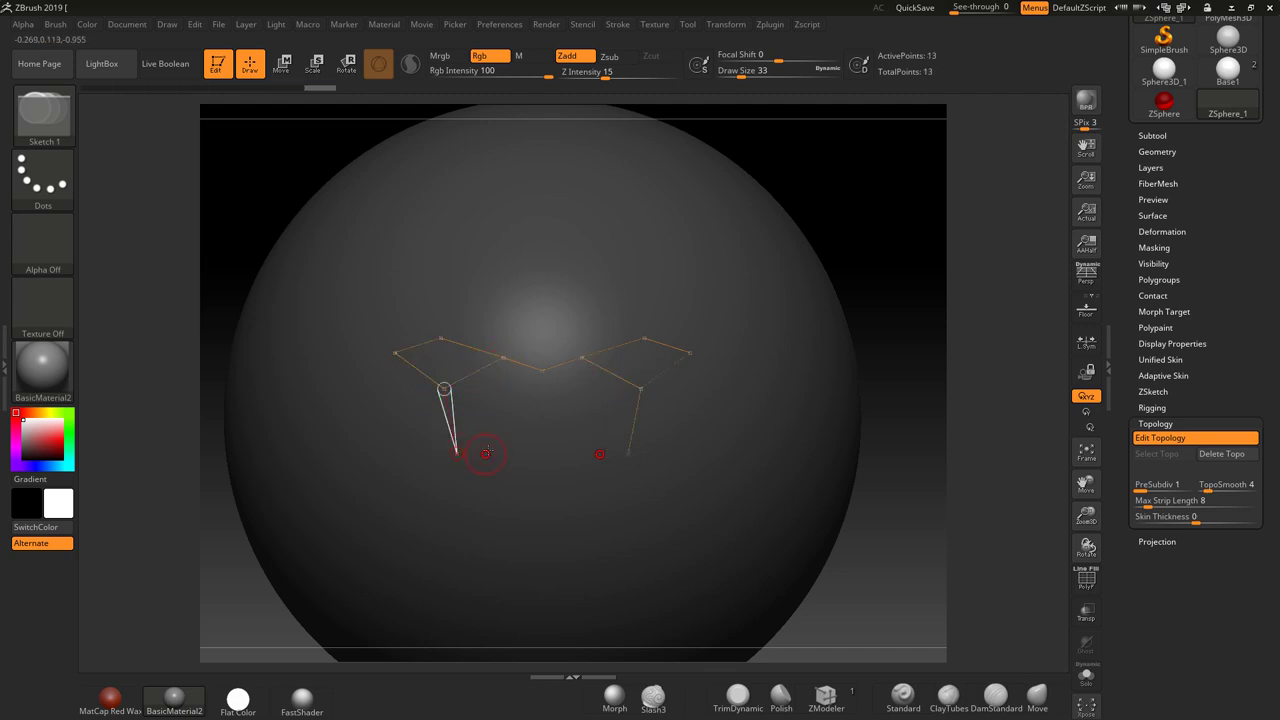
pyautogui.click(503, 443)
pyautogui.click(503, 357)
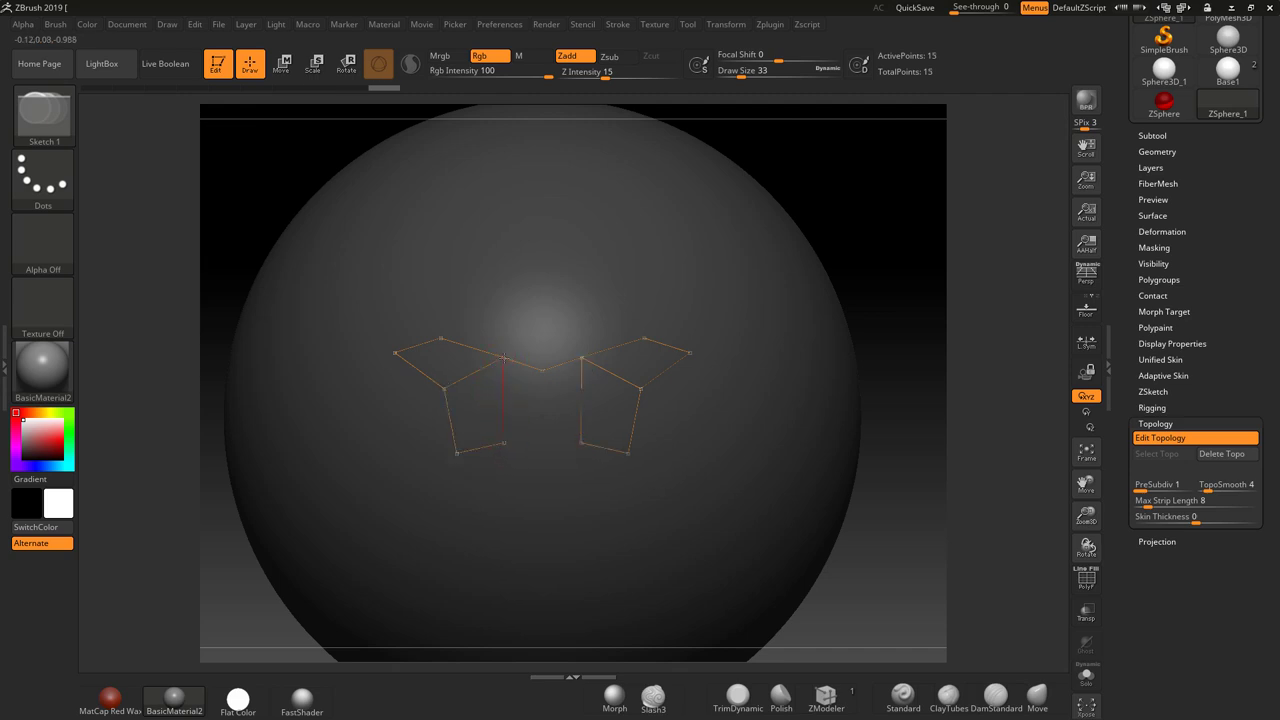
pyautogui.click(542, 444)
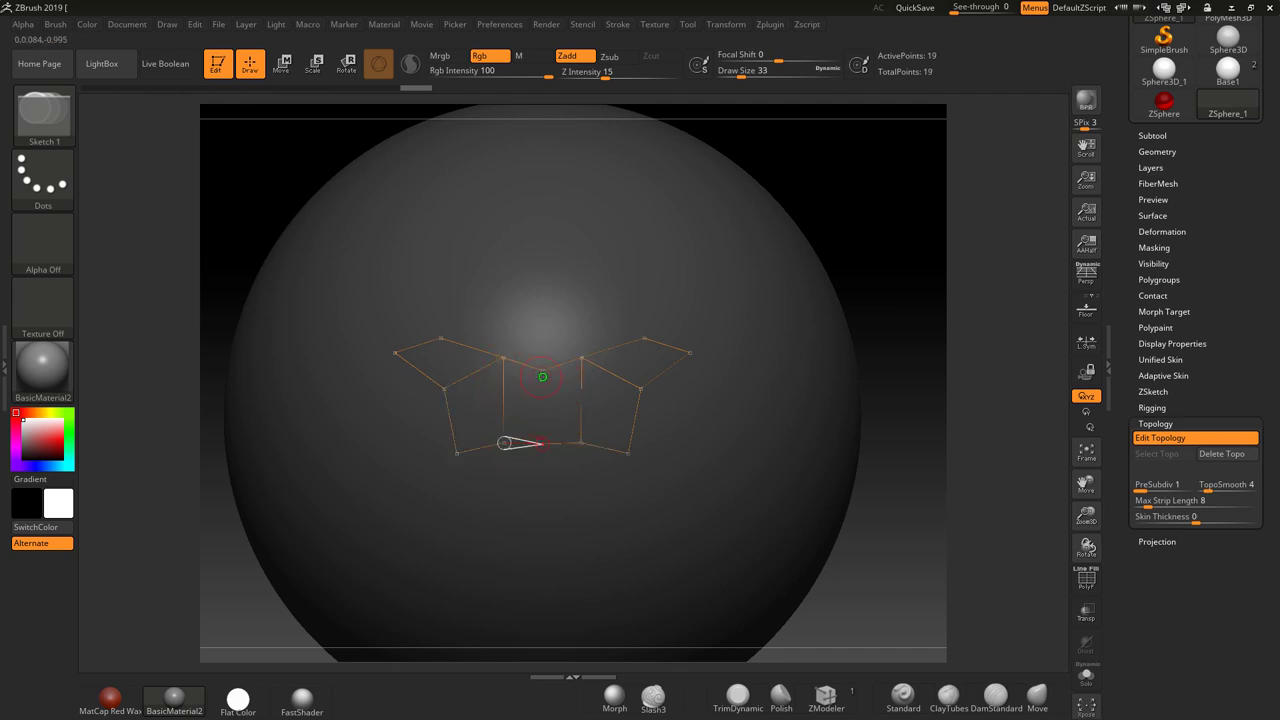
pyautogui.click(542, 372)
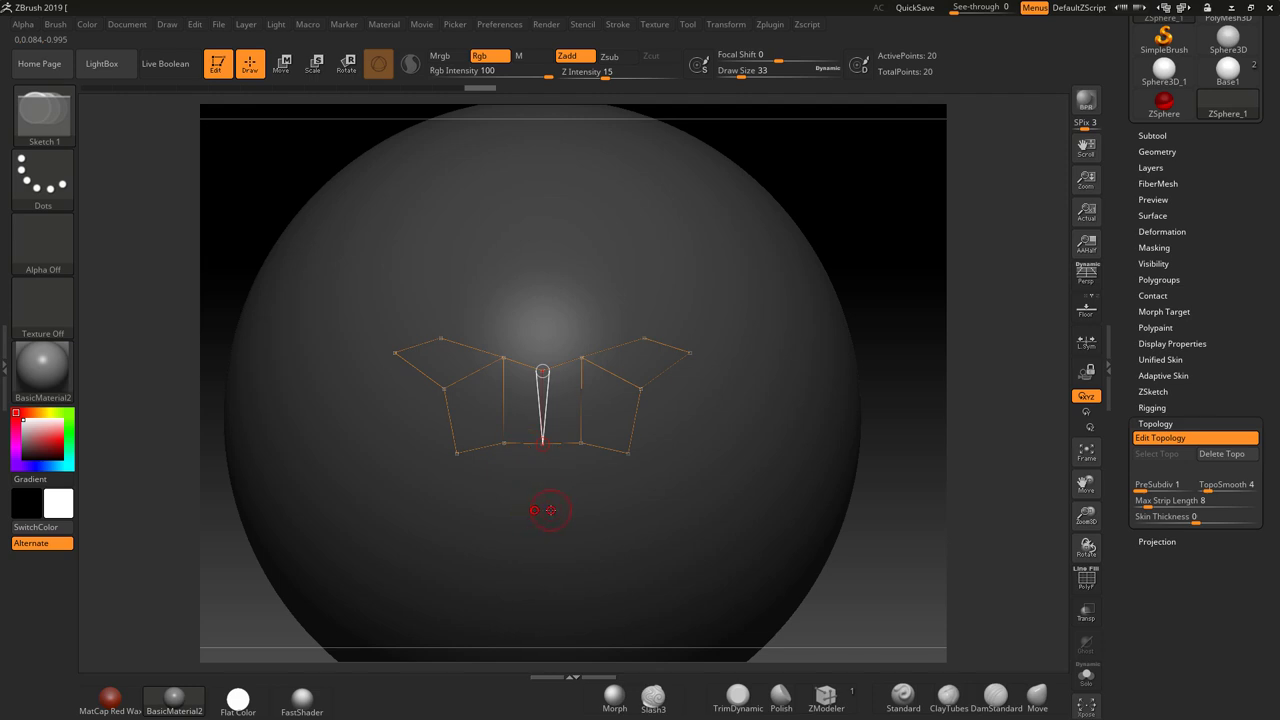
# Step: Draw the mirrored lower faces from a central bottom point, closing the pointed chin of the topology back to its outer corners
pyautogui.click(542, 518)
pyautogui.click(573, 504)
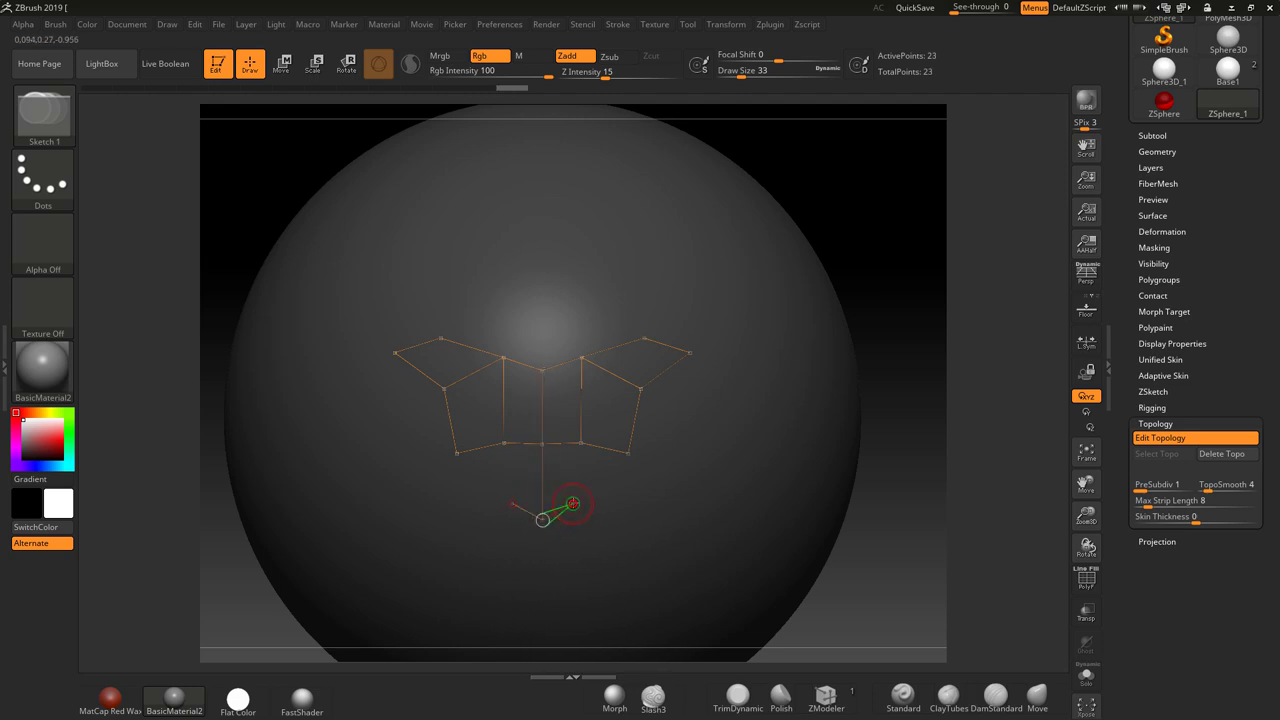
pyautogui.click(581, 449)
pyautogui.click(604, 476)
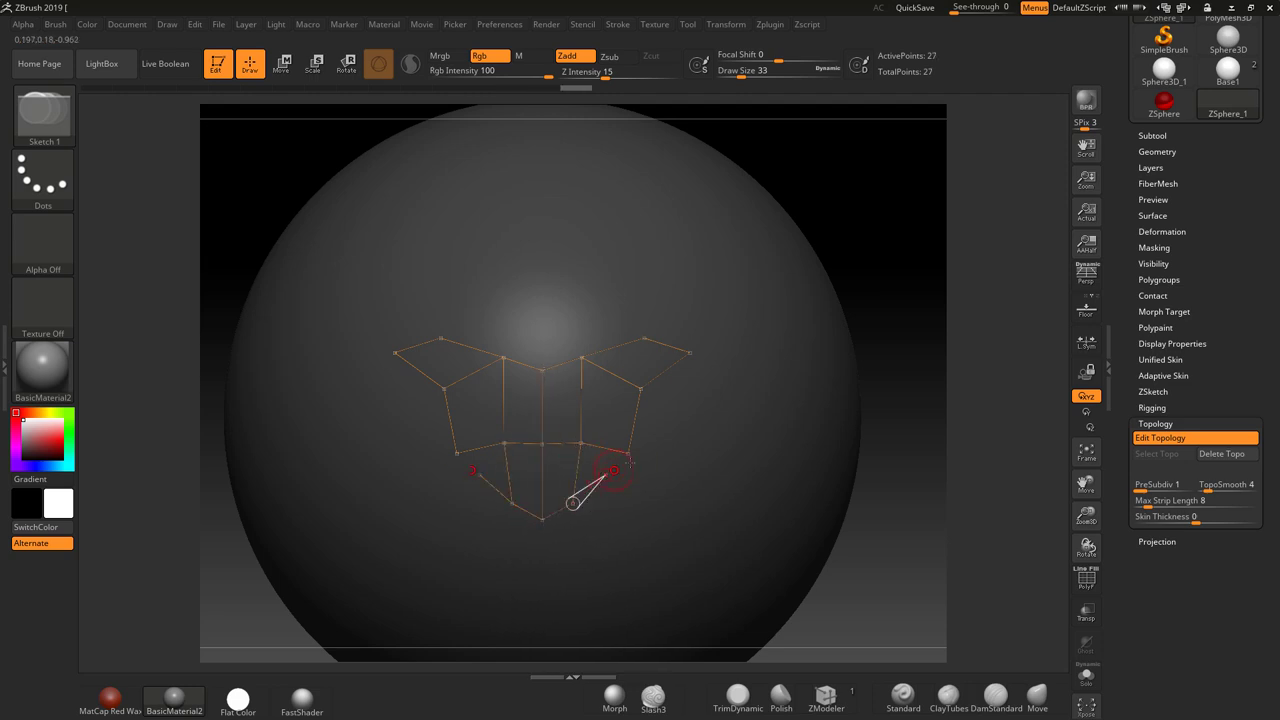
pyautogui.click(628, 454)
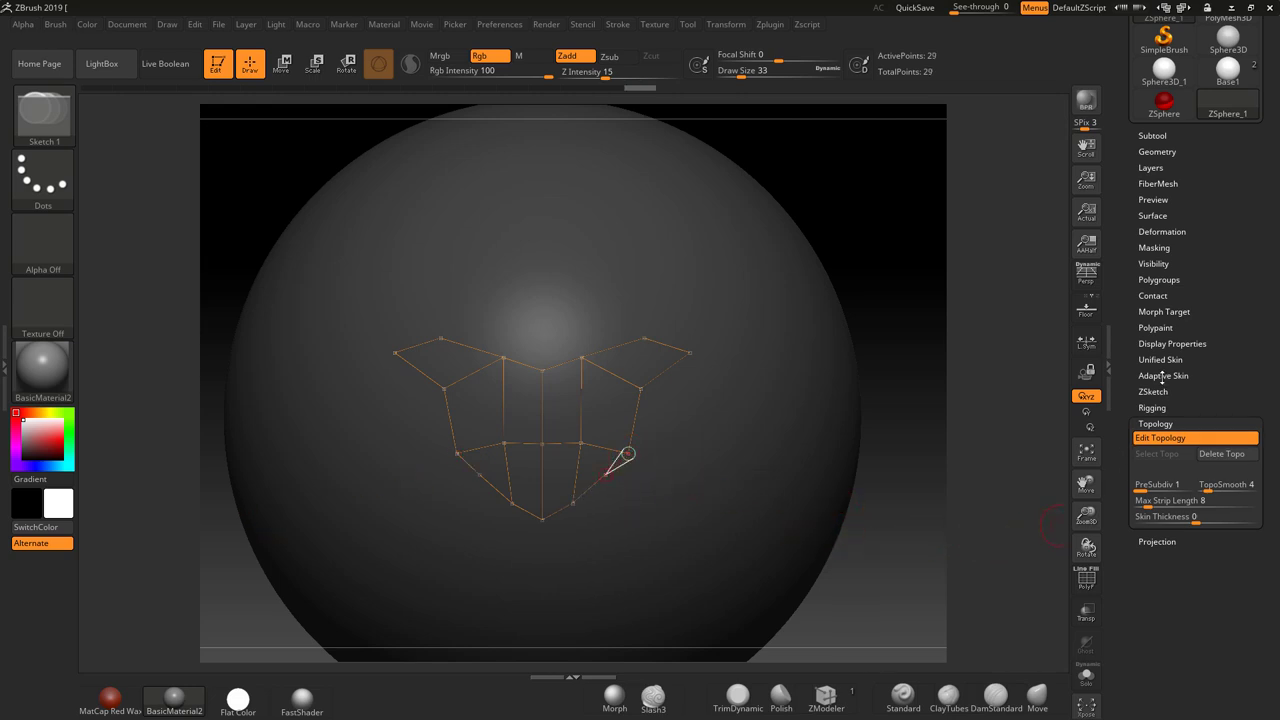
# Step: Preview the topology as an adaptive skin, return to the sketch, and set Density to 1 and DynaMesh Resolution to 0
pyautogui.click(1162, 375)
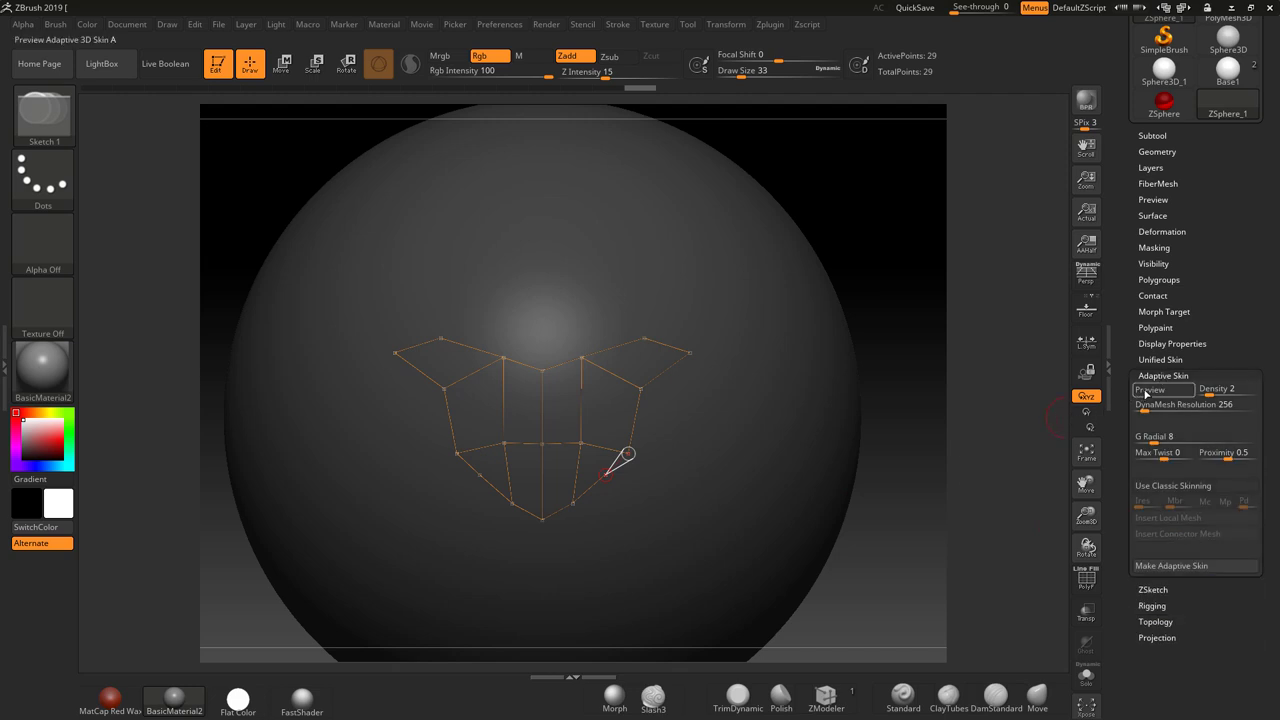
pyautogui.click(1148, 390)
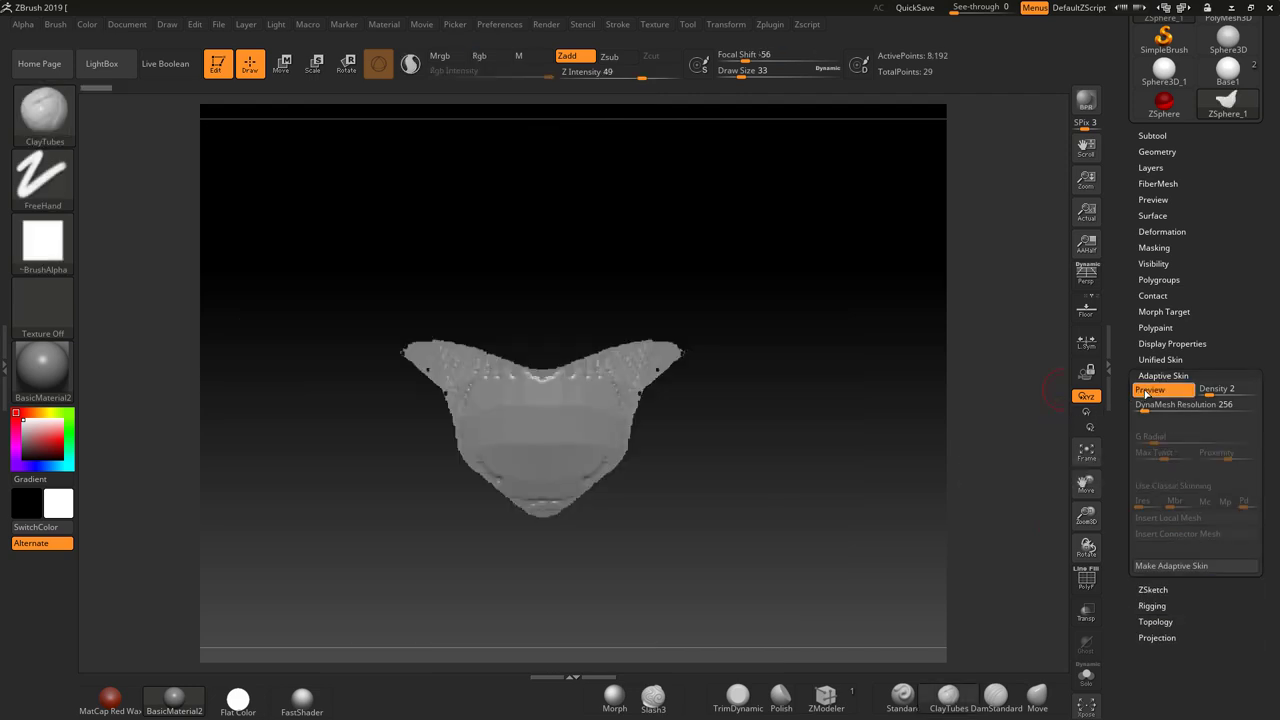
pyautogui.click(1148, 390)
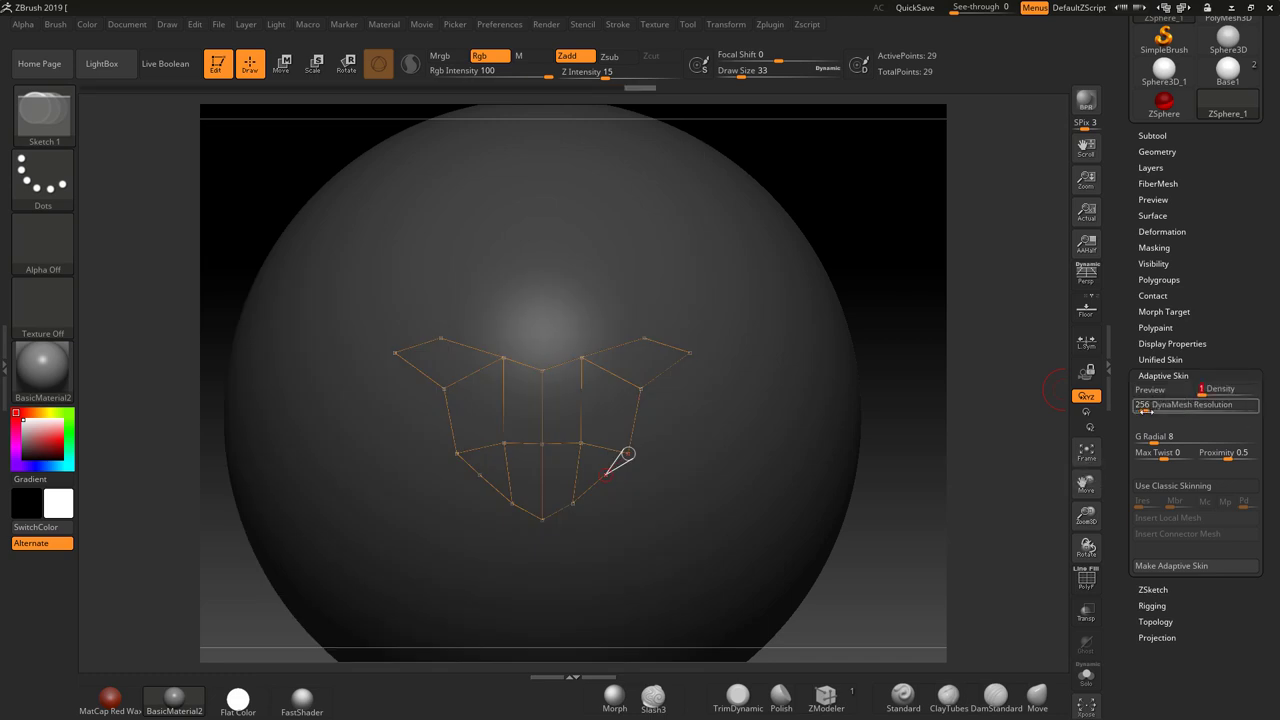
pyautogui.moveTo(1145, 410); pyautogui.dragTo(1135, 410)
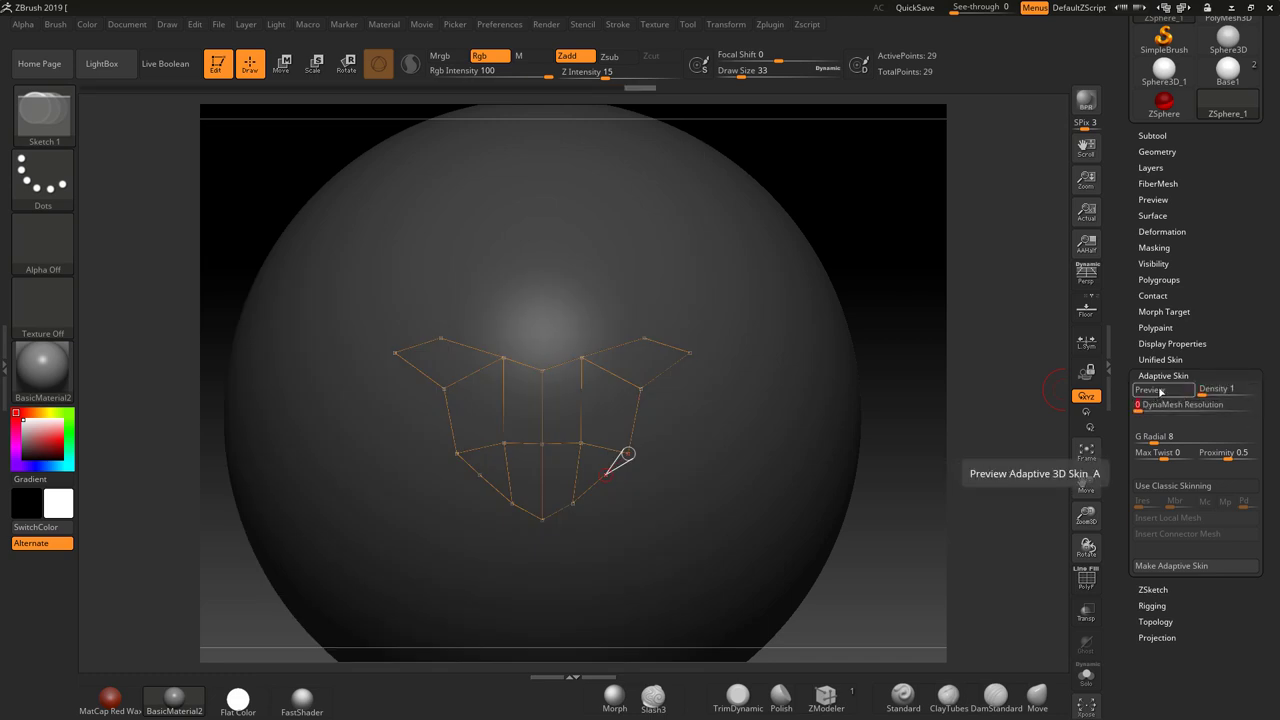
# Step: Preview the low-poly adaptive skin and generate it as a separate mesh tool
pyautogui.click(1158, 392)
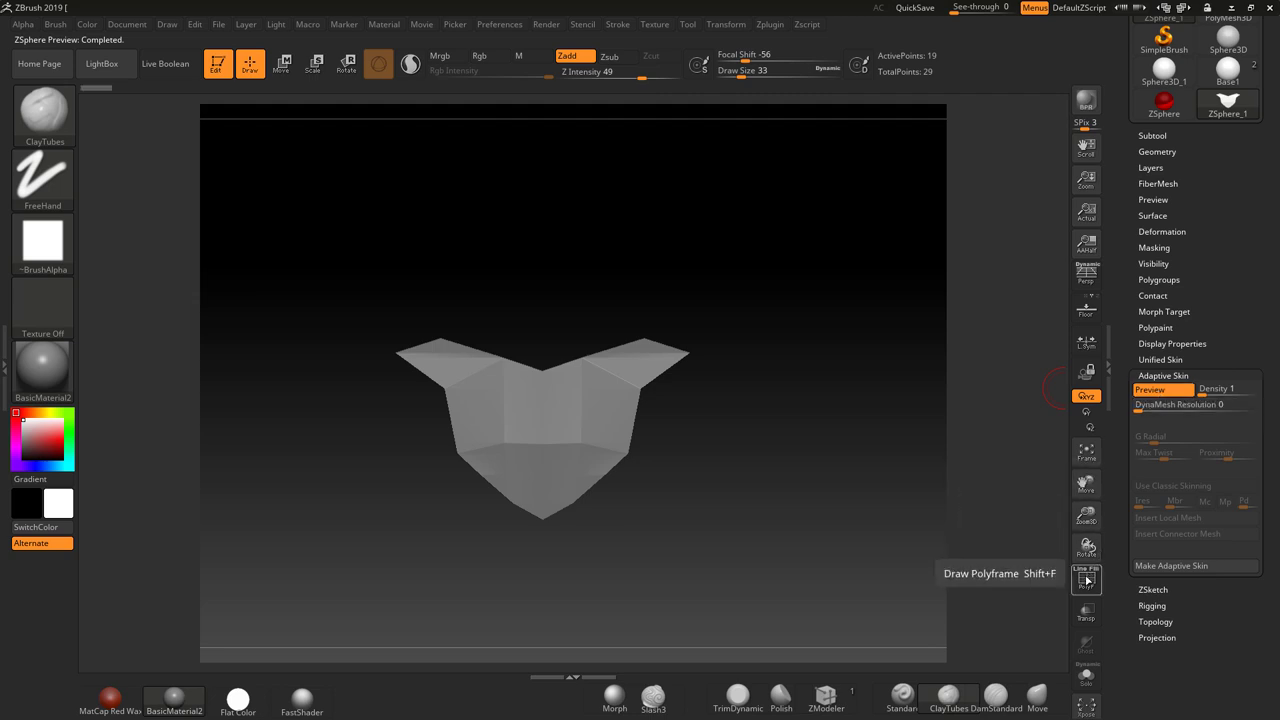
pyautogui.click(1087, 580)
pyautogui.click(1087, 580)
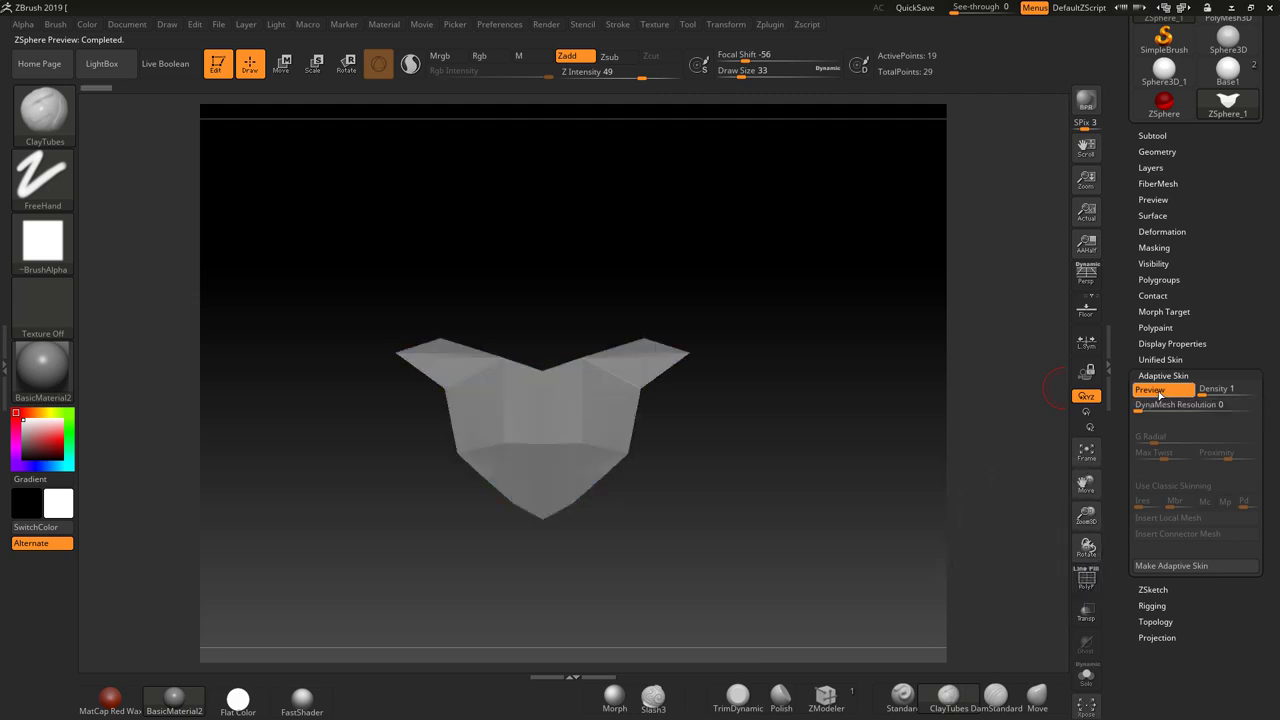
pyautogui.click(1152, 567)
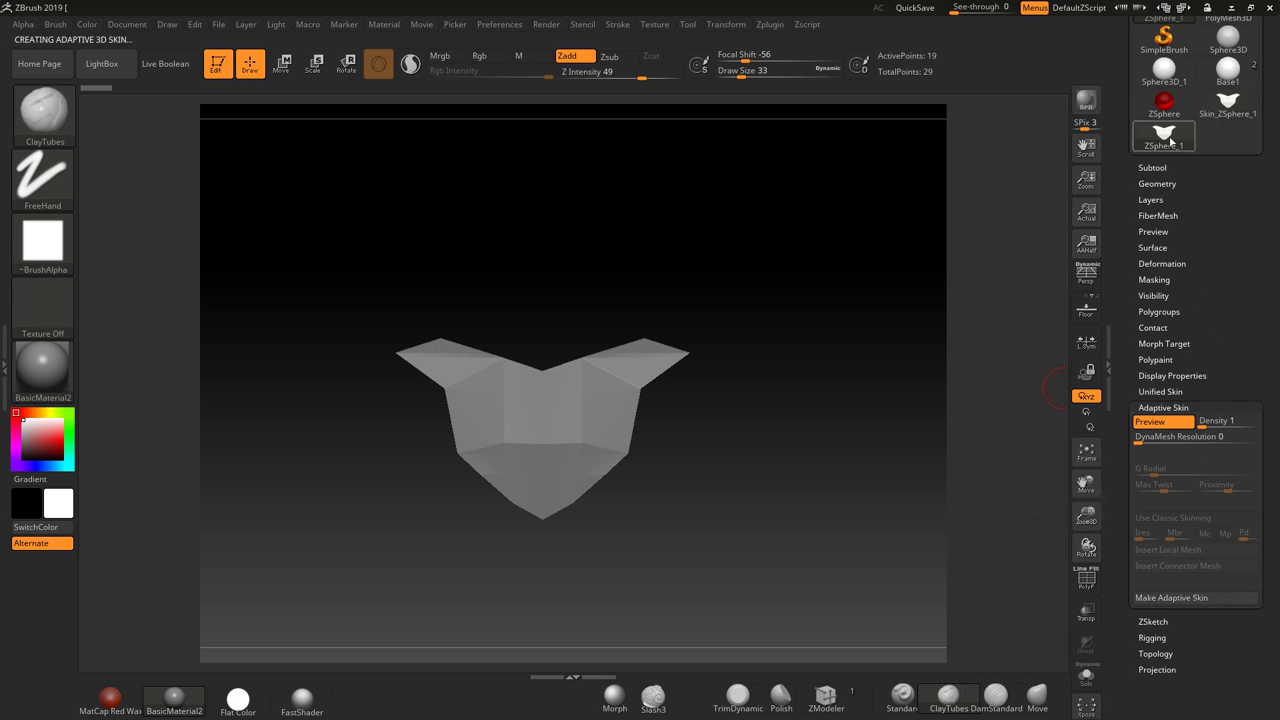
# Step: Switch to the Base1 tool, append the generated ZSphere skin as a subtool, and make it the active subtool
pyautogui.click(1226, 108)
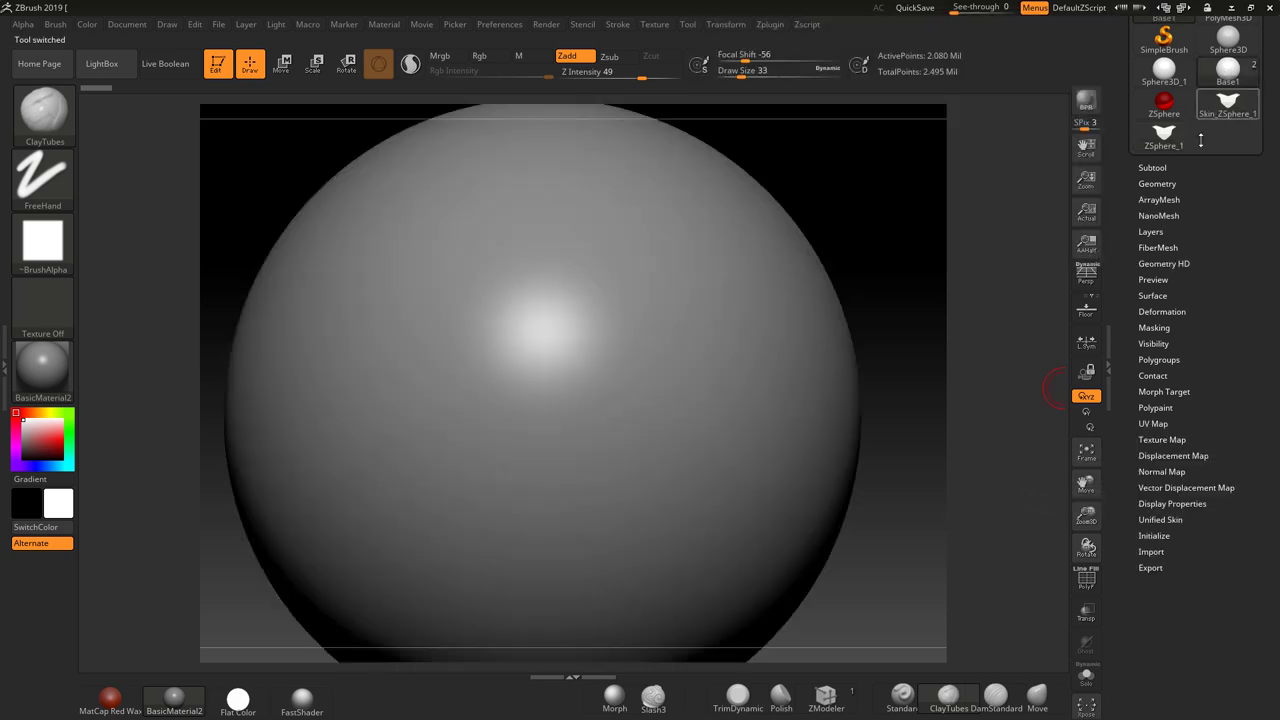
pyautogui.click(1153, 168)
pyautogui.moveTo(1158, 234)
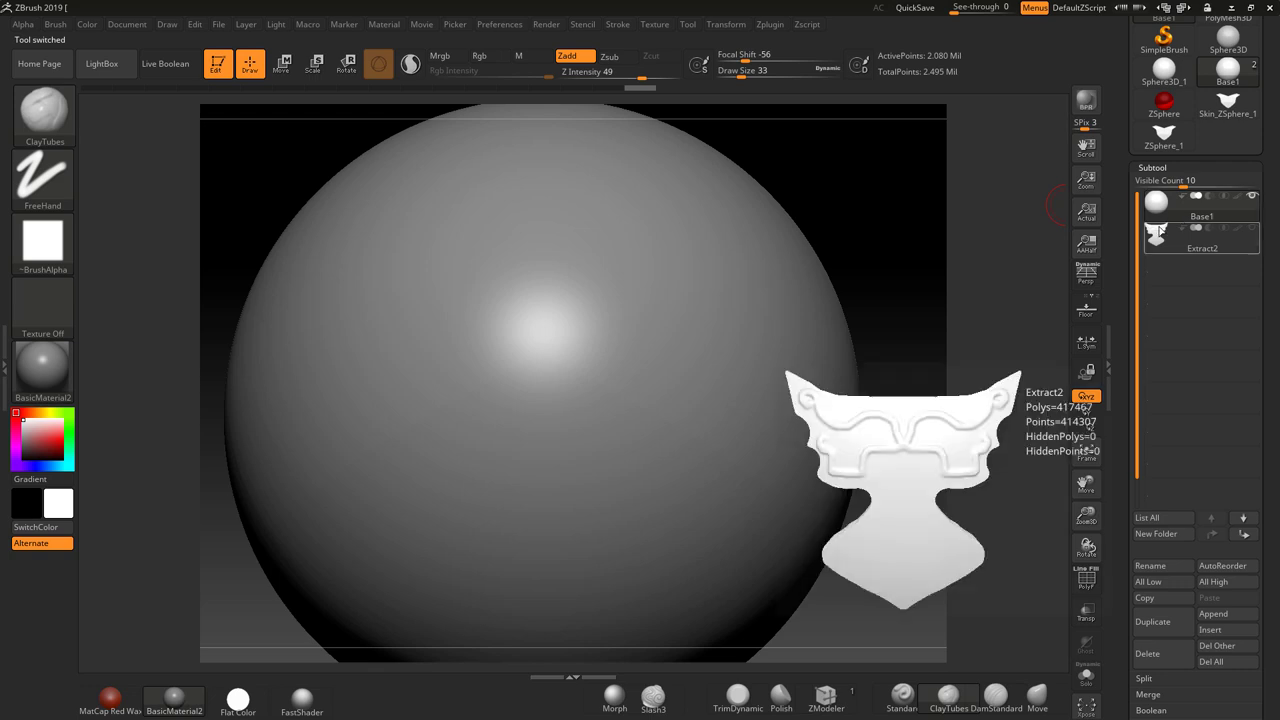
pyautogui.moveTo(1257, 606); pyautogui.dragTo(1257, 567)
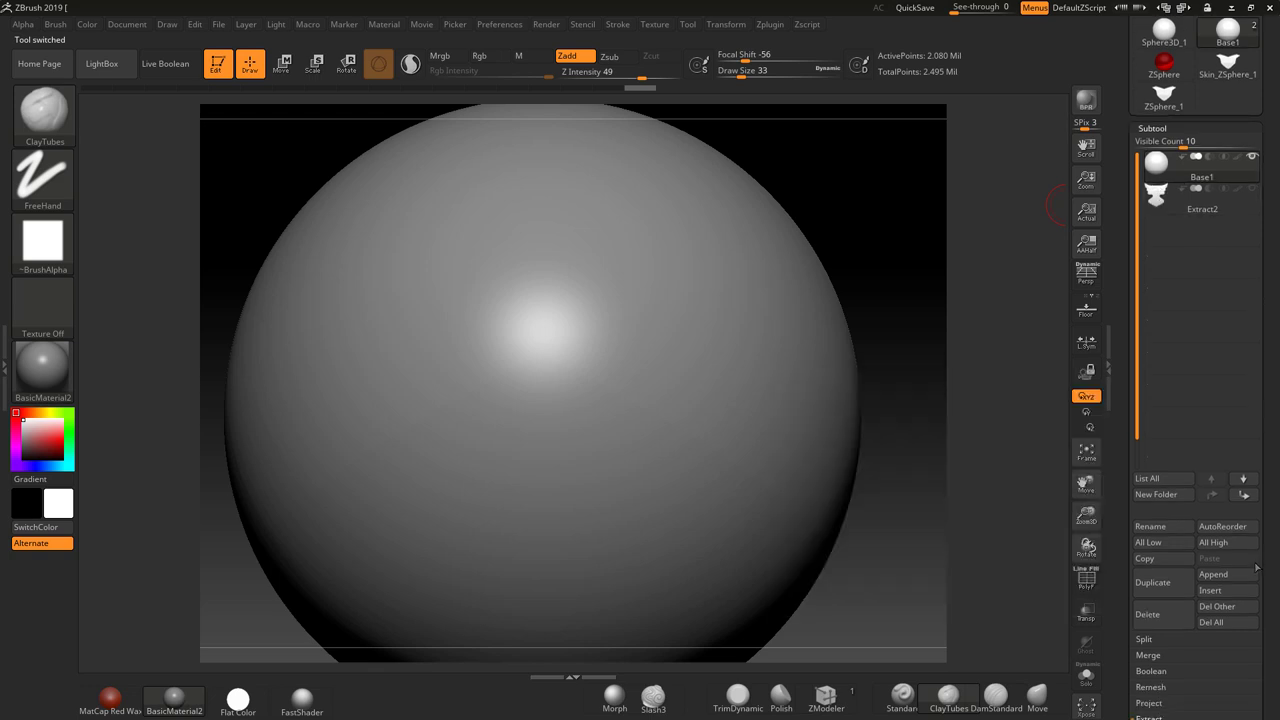
pyautogui.click(1224, 578)
pyautogui.click(1229, 578)
pyautogui.click(1147, 416)
pyautogui.click(1195, 230)
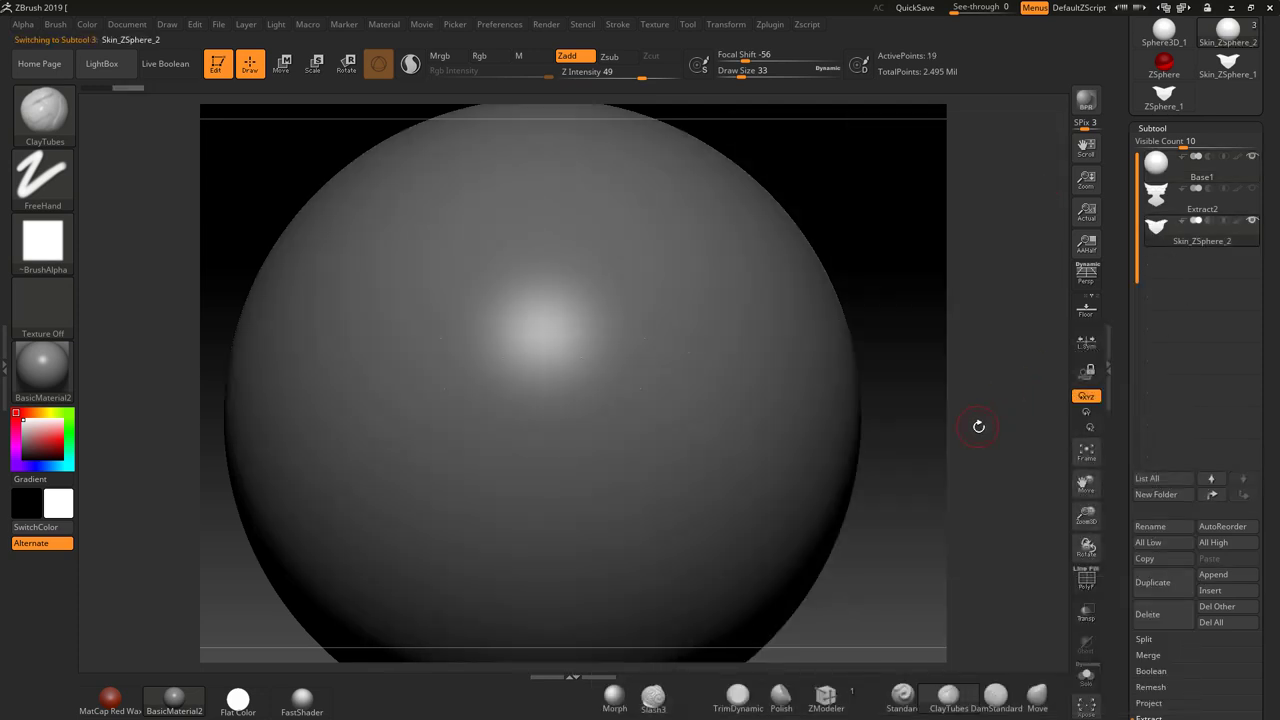
# Step: Turn on transparency so the appended skin subtool can be seen through the sphere
pyautogui.moveTo(927, 457)
pyautogui.mouseDown()
pyautogui.moveTo(680, 416)
pyautogui.moveTo(763, 409)
pyautogui.moveTo(783, 421)
pyautogui.mouseUp()
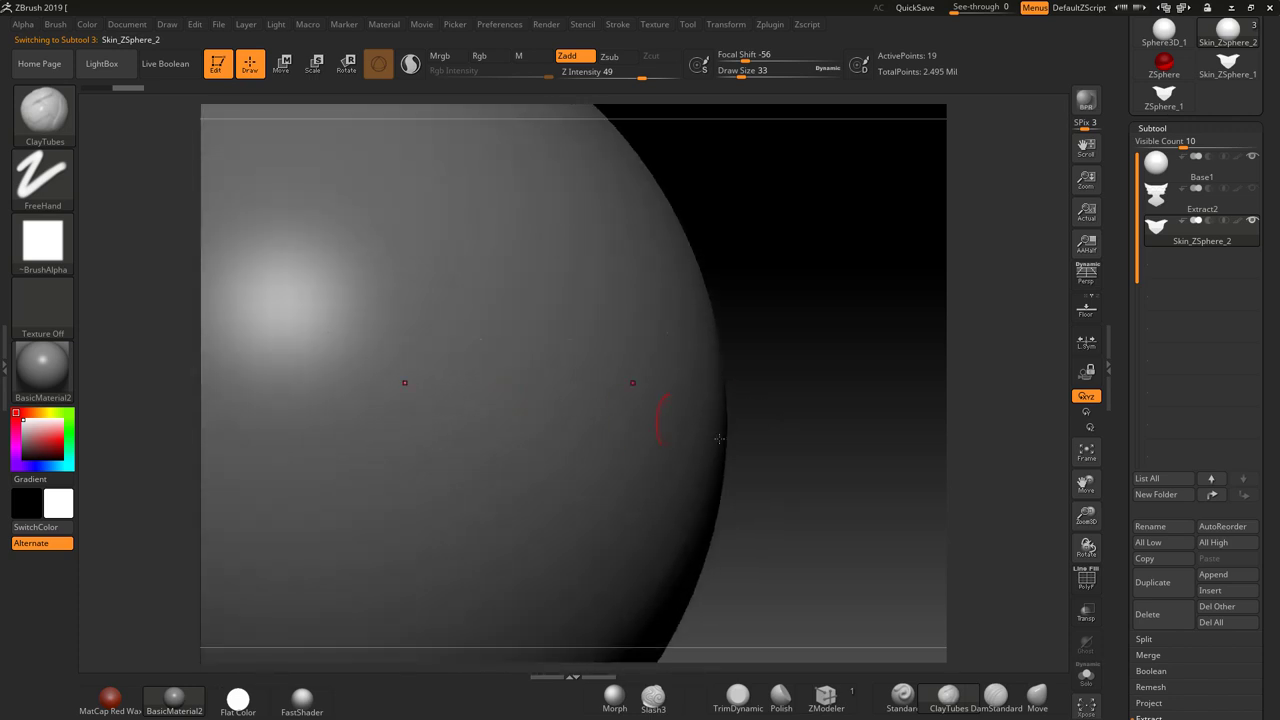
pyautogui.click(1087, 615)
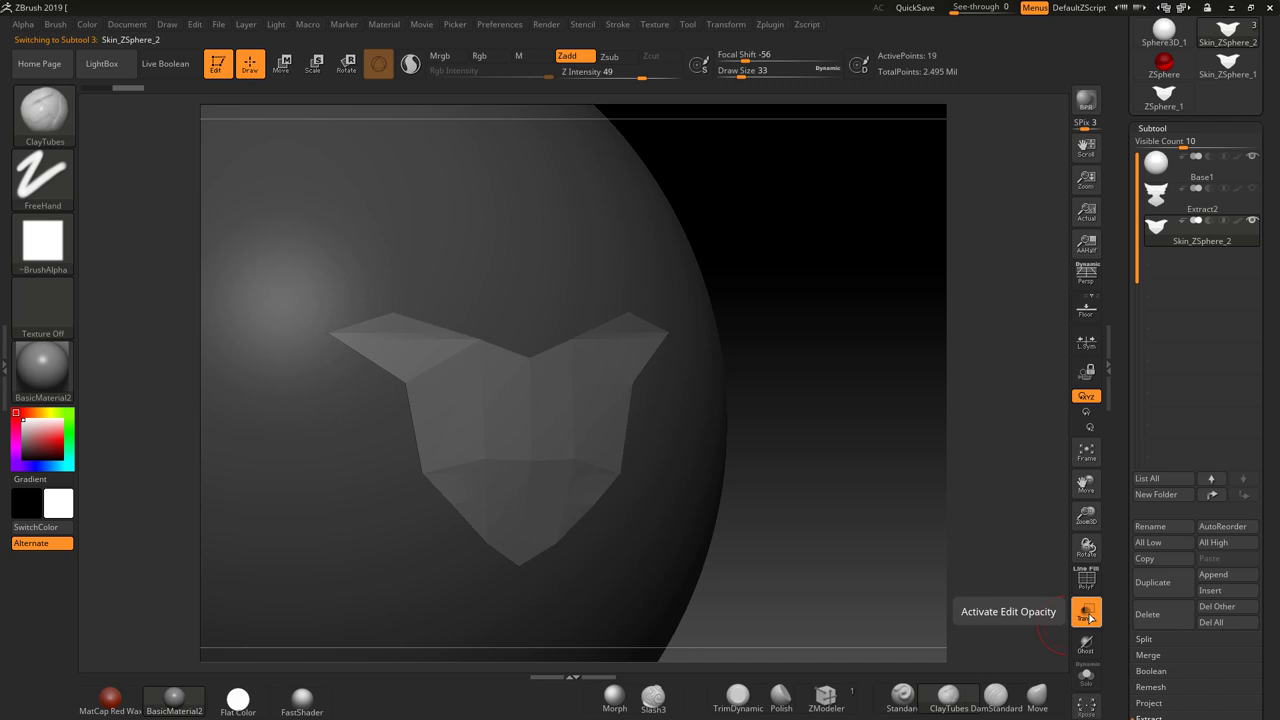
pyautogui.click(1087, 615)
pyautogui.click(1087, 615)
pyautogui.moveTo(1167, 230)
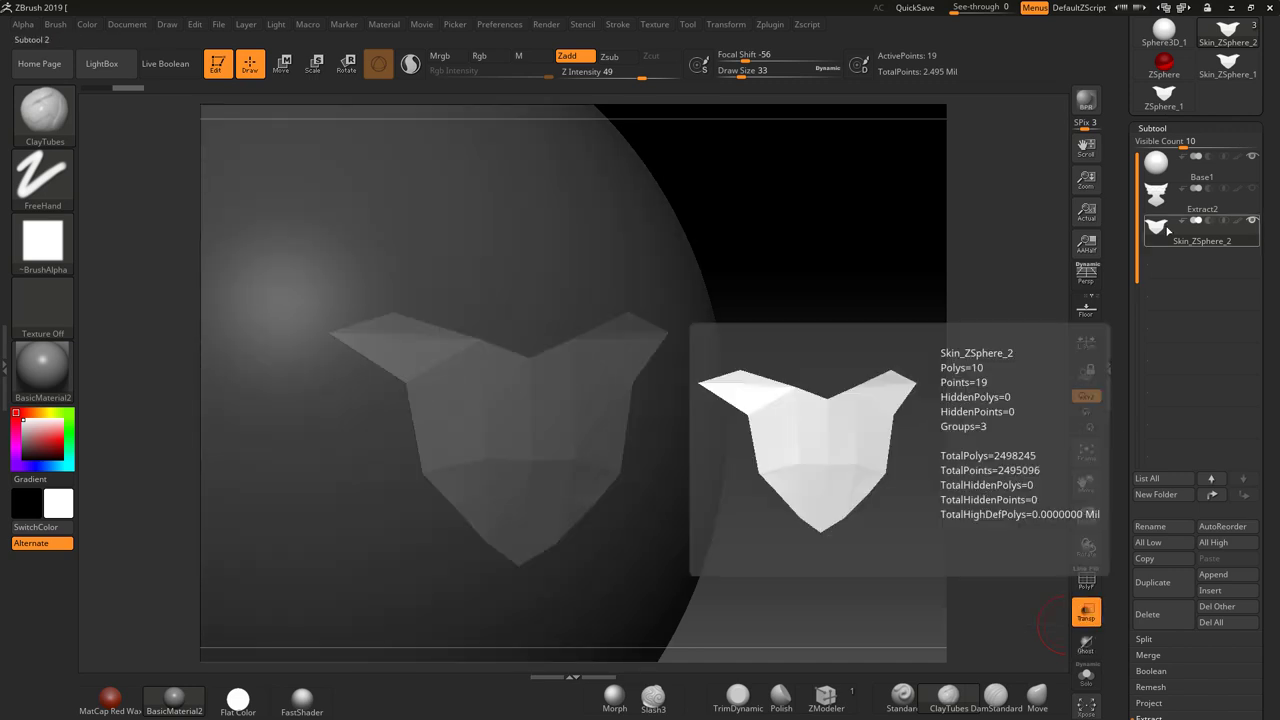
# Step: Choose the ZModeler brush and set its polygon action to QMesh with All Polygons as the target
pyautogui.click(827, 696)
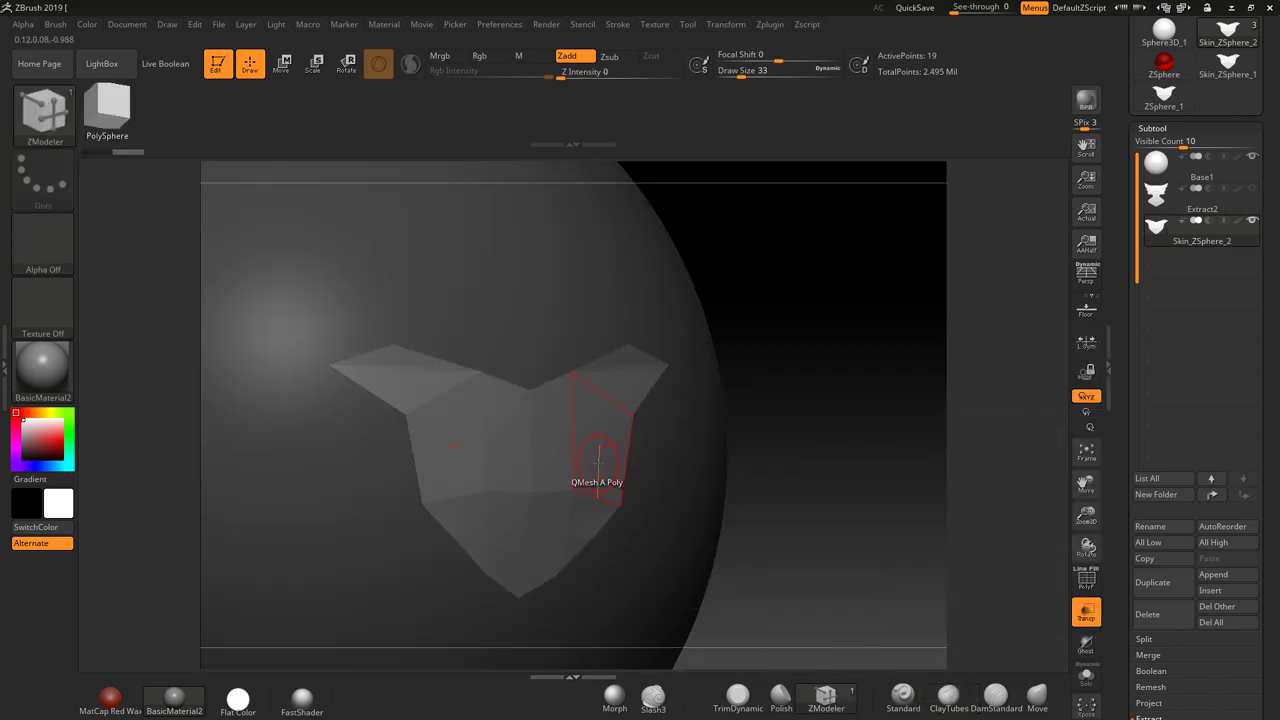
pyautogui.press('space')
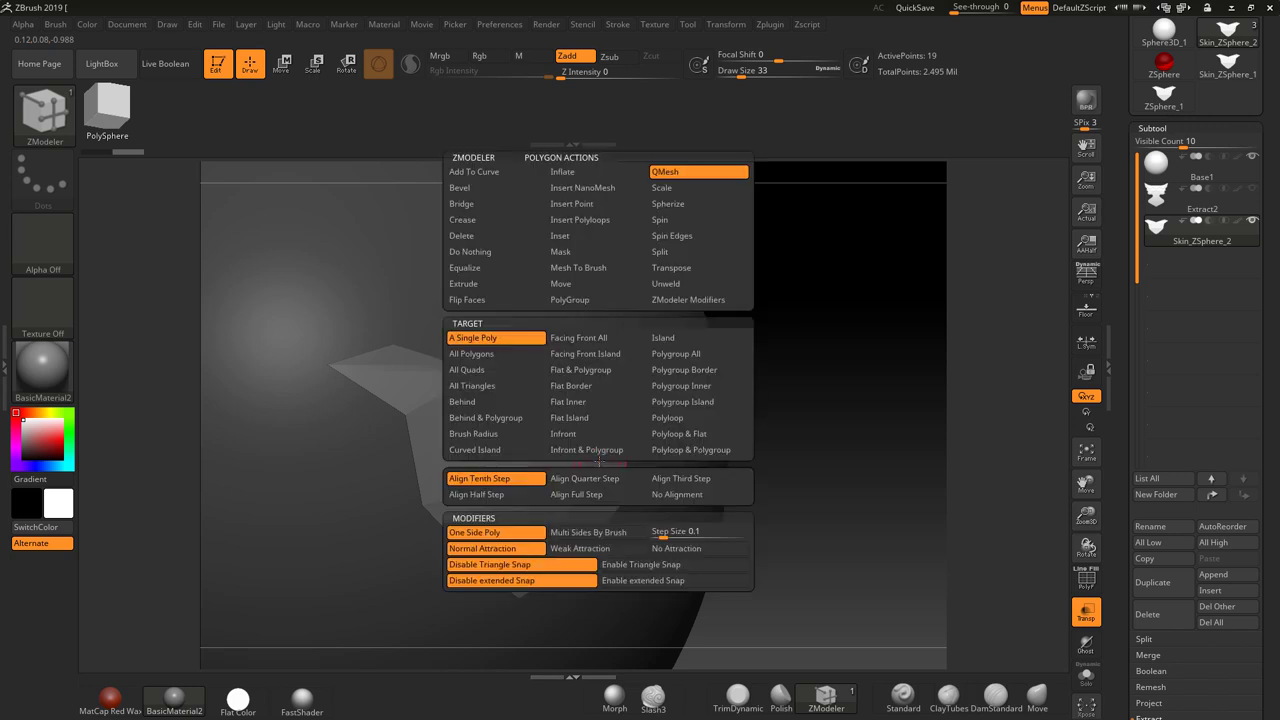
pyautogui.click(473, 355)
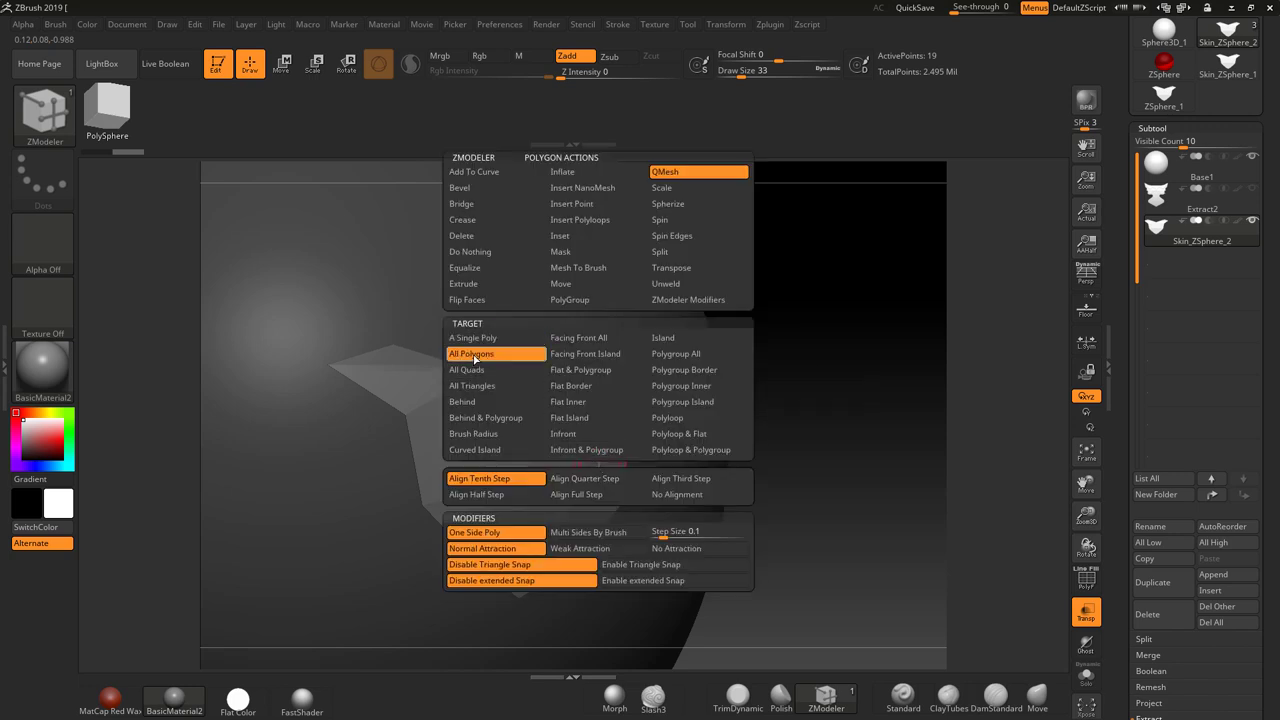
pyautogui.click(724, 25)
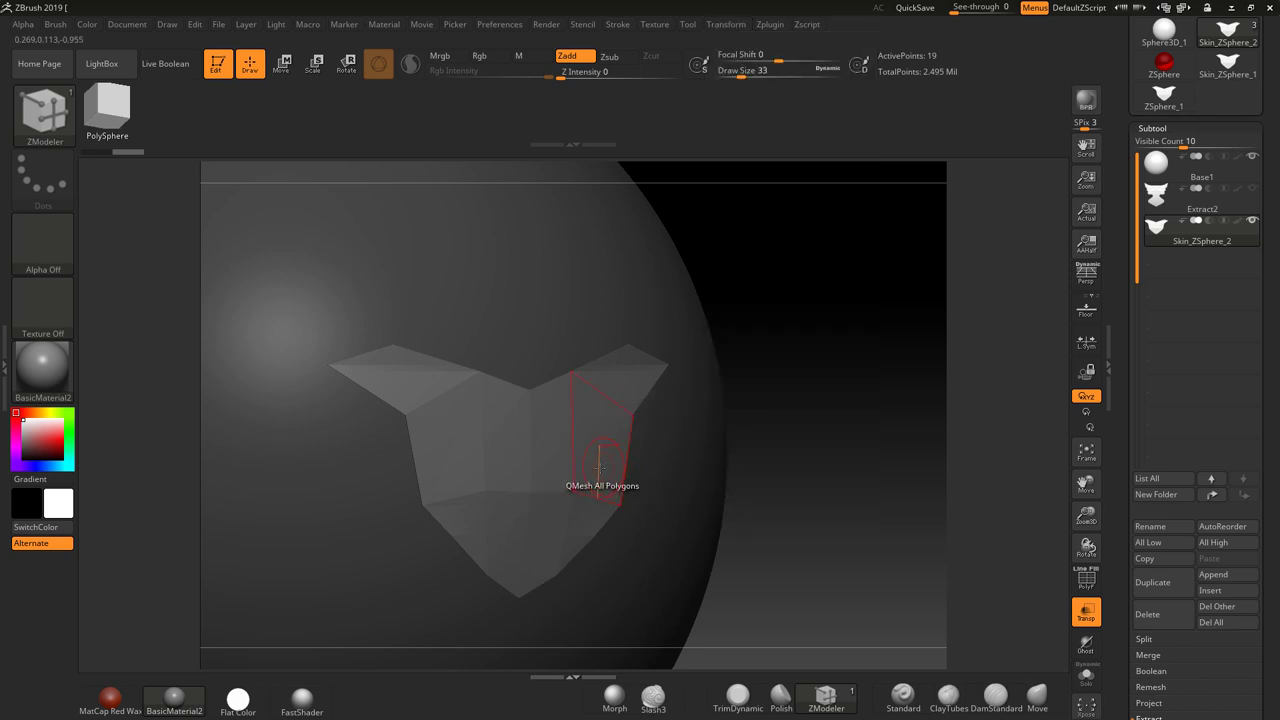
# Step: Try extruding all polygons of the skin outward with QMesh, and undo the extrusion
pyautogui.moveTo(600, 468); pyautogui.dragTo(645, 487)
pyautogui.moveTo(878, 585); pyautogui.dragTo(908, 571)
pyautogui.press('ctrl')
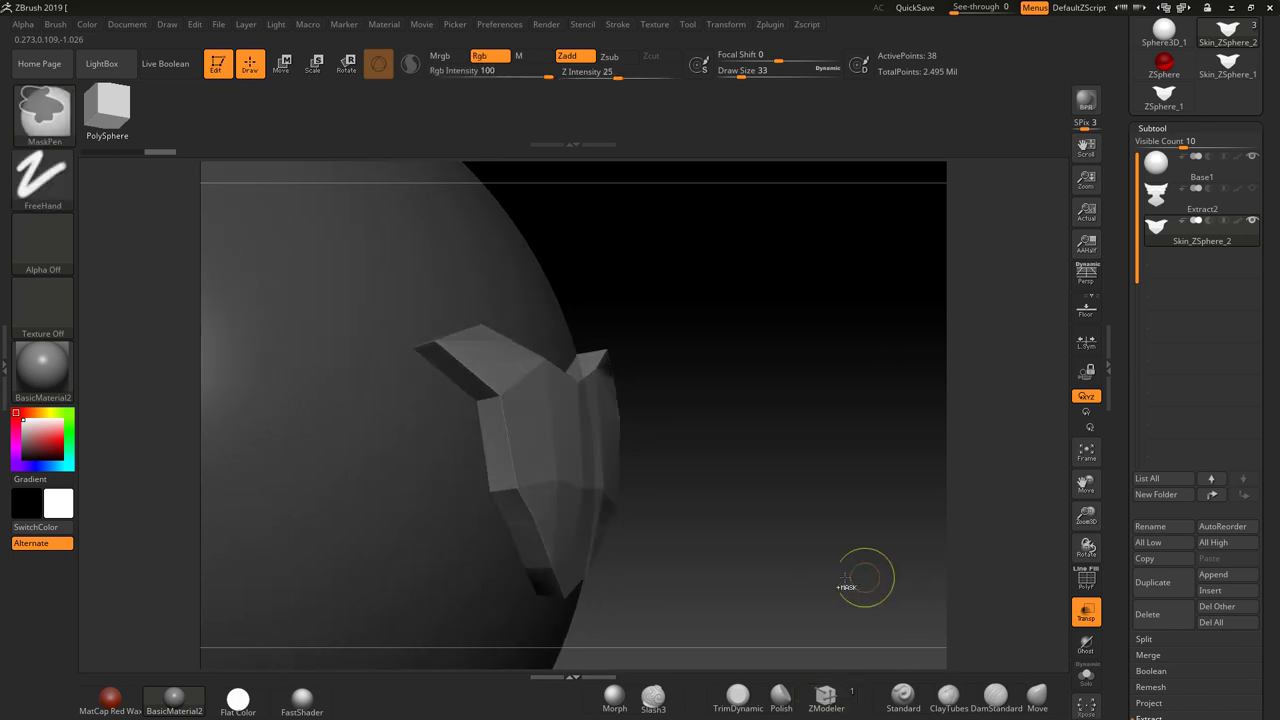
pyautogui.hotkey('ctrl', 'z')
# Step: Thicken the whole skin slightly with QMesh and bevel the outer border edge with ZModeler
pyautogui.moveTo(560, 463); pyautogui.dragTo(578, 464)
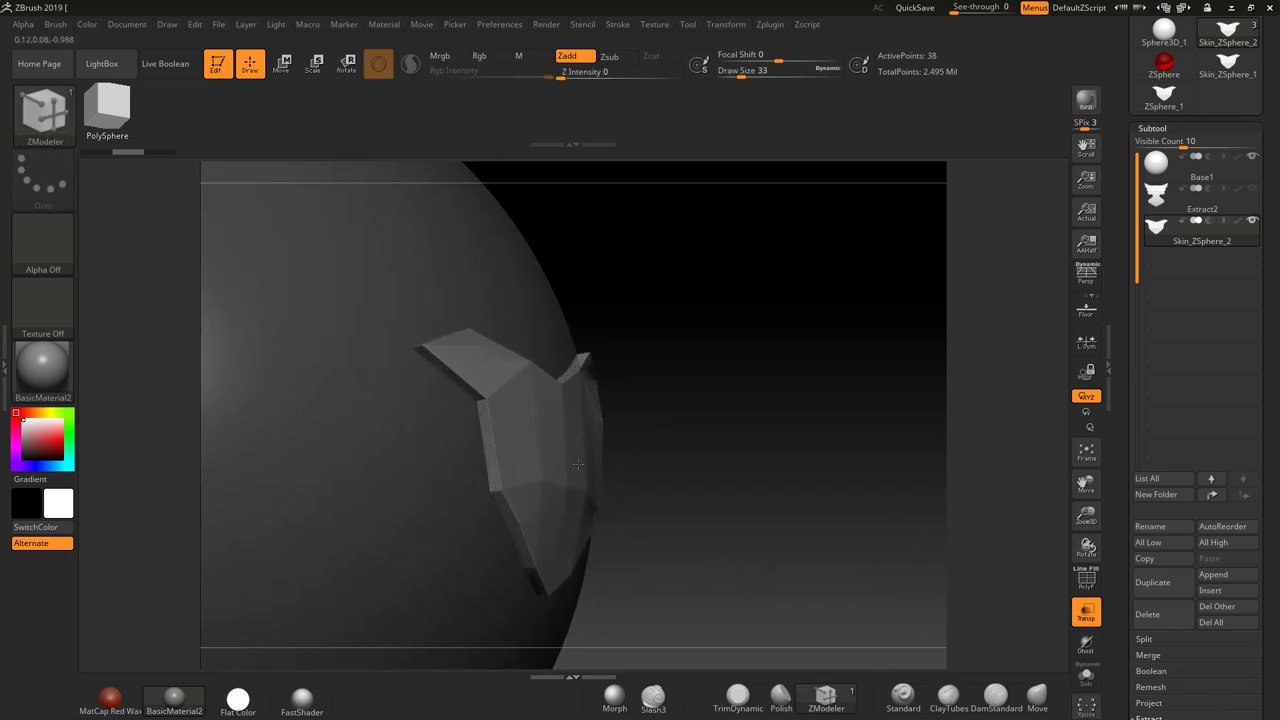
pyautogui.press('space')
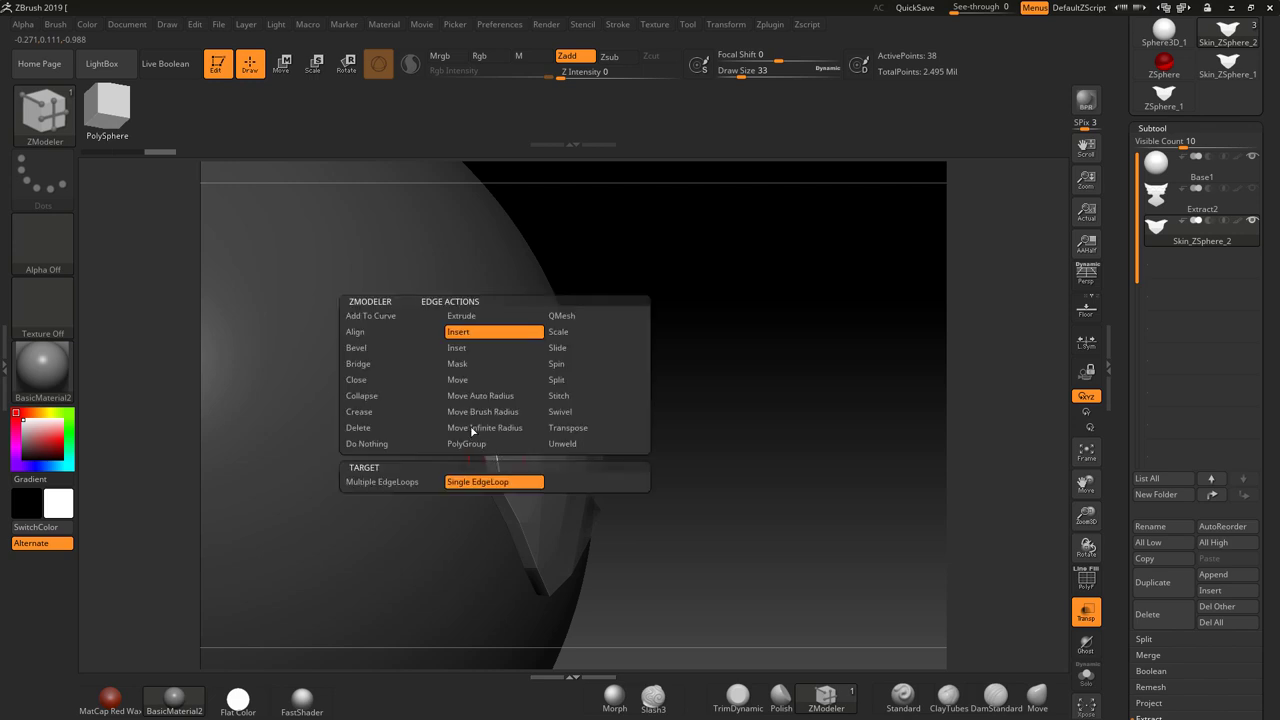
pyautogui.click(372, 348)
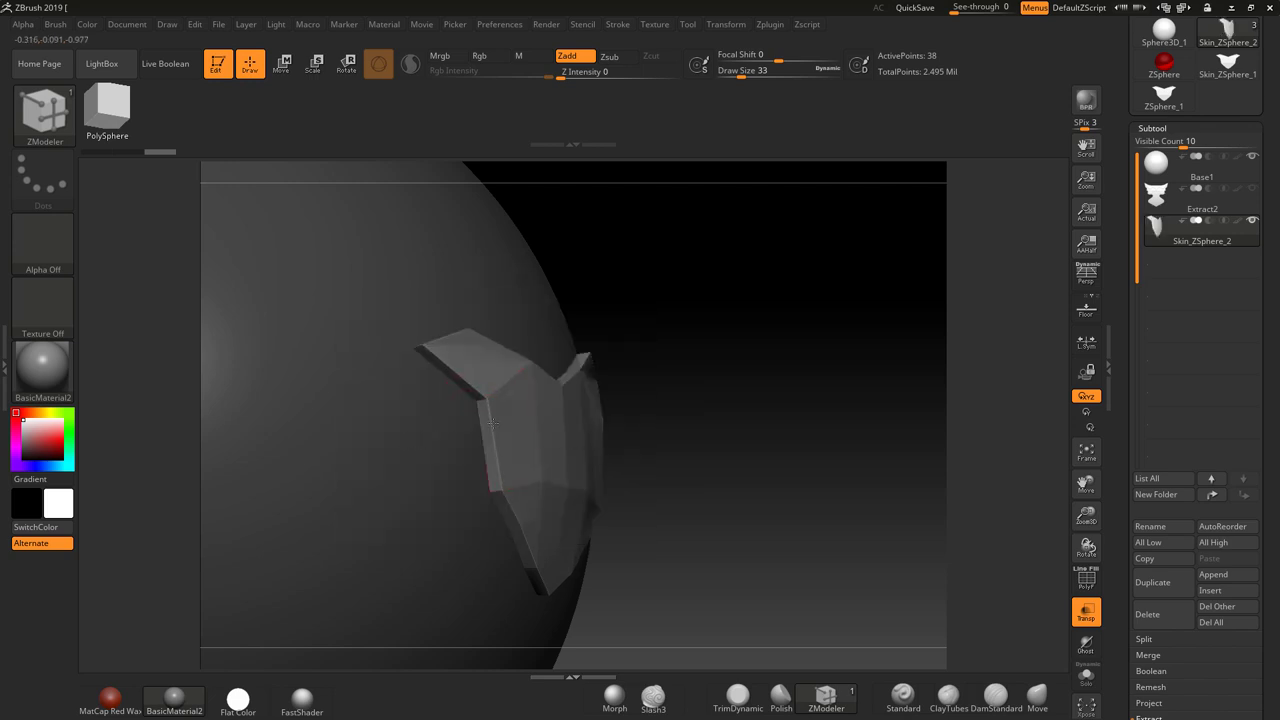
pyautogui.moveTo(493, 423); pyautogui.dragTo(500, 424)
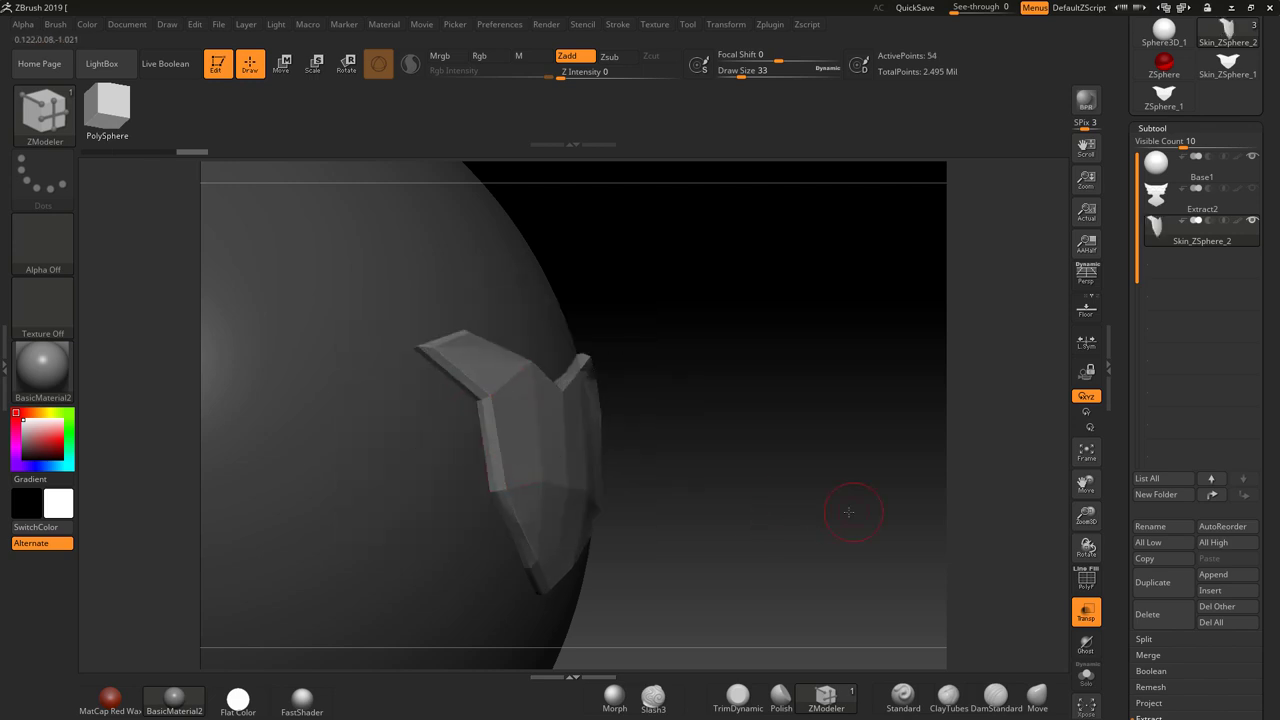
# Step: Try subdividing the thickened plate once, and undo the subdivision
pyautogui.moveTo(840, 514)
pyautogui.mouseDown()
pyautogui.moveTo(815, 523)
pyautogui.moveTo(854, 532)
pyautogui.mouseUp()
pyautogui.keyDown('alt'); pyautogui.moveTo(1033, 548); pyautogui.dragTo(994, 519); pyautogui.keyUp('alt')
pyautogui.scroll(-5, 1175, 562)
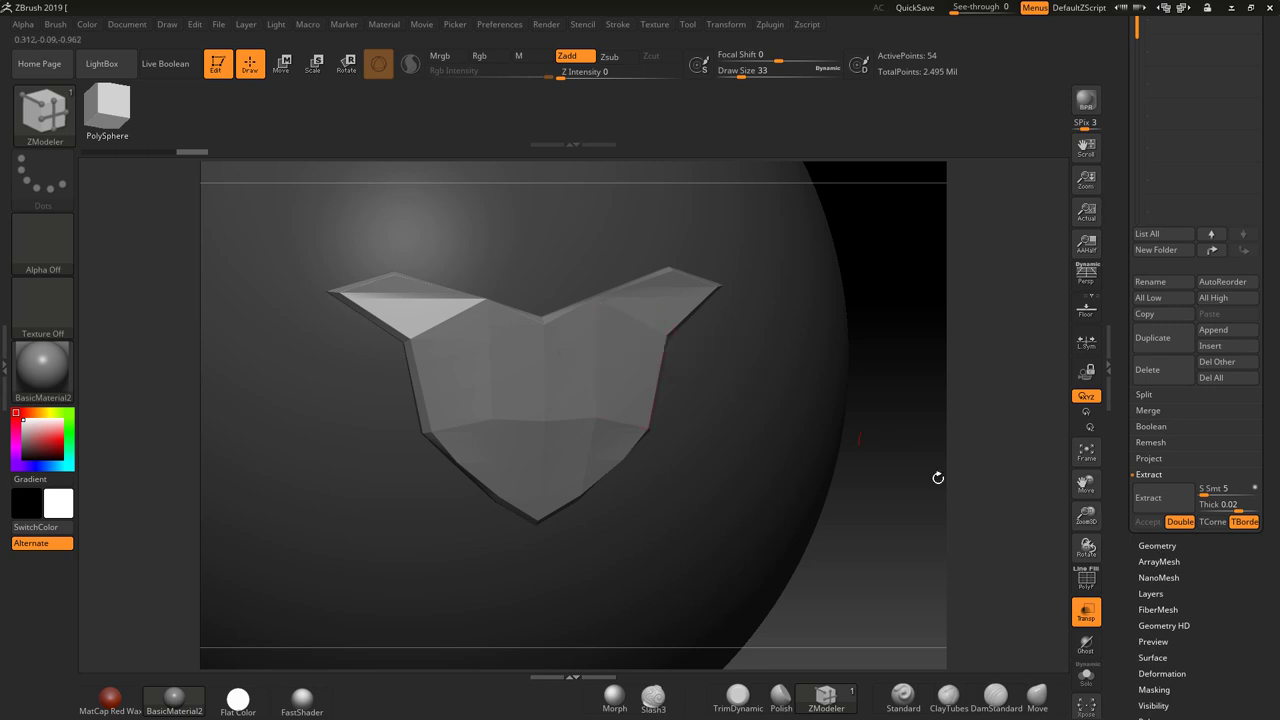
pyautogui.click(1157, 546)
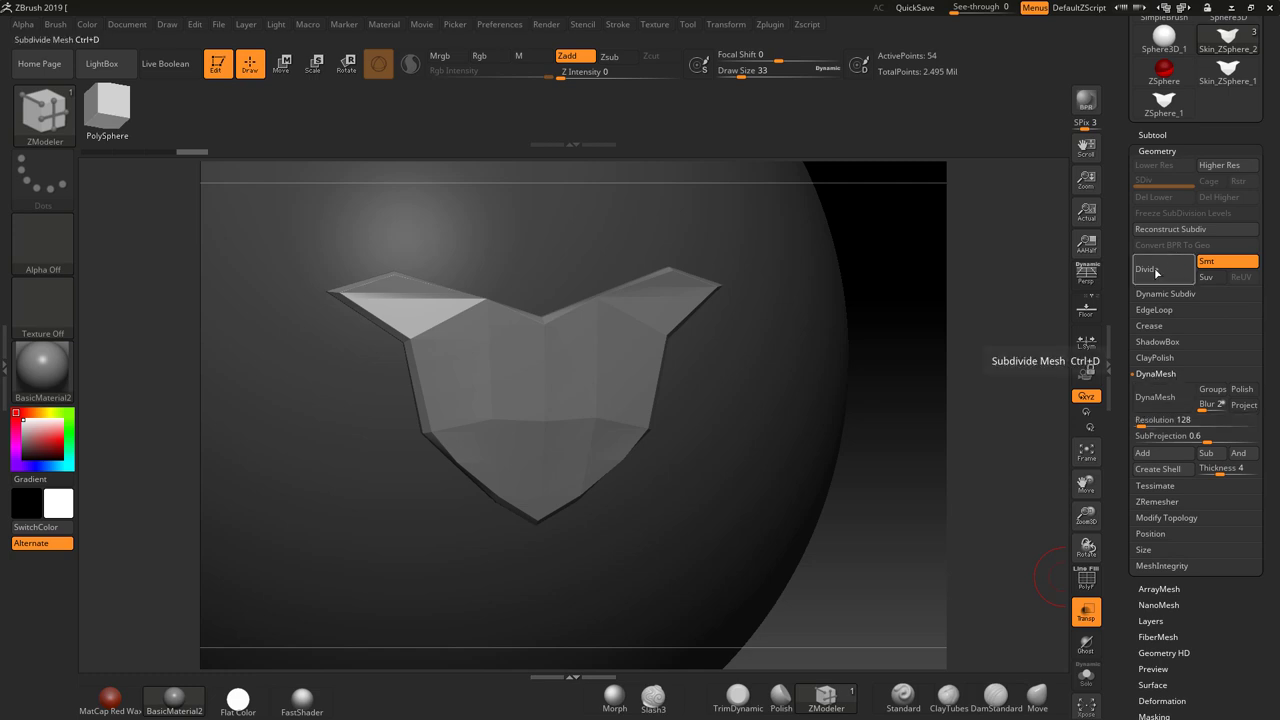
pyautogui.click(1157, 270)
pyautogui.hotkey('ctrl', 'z')
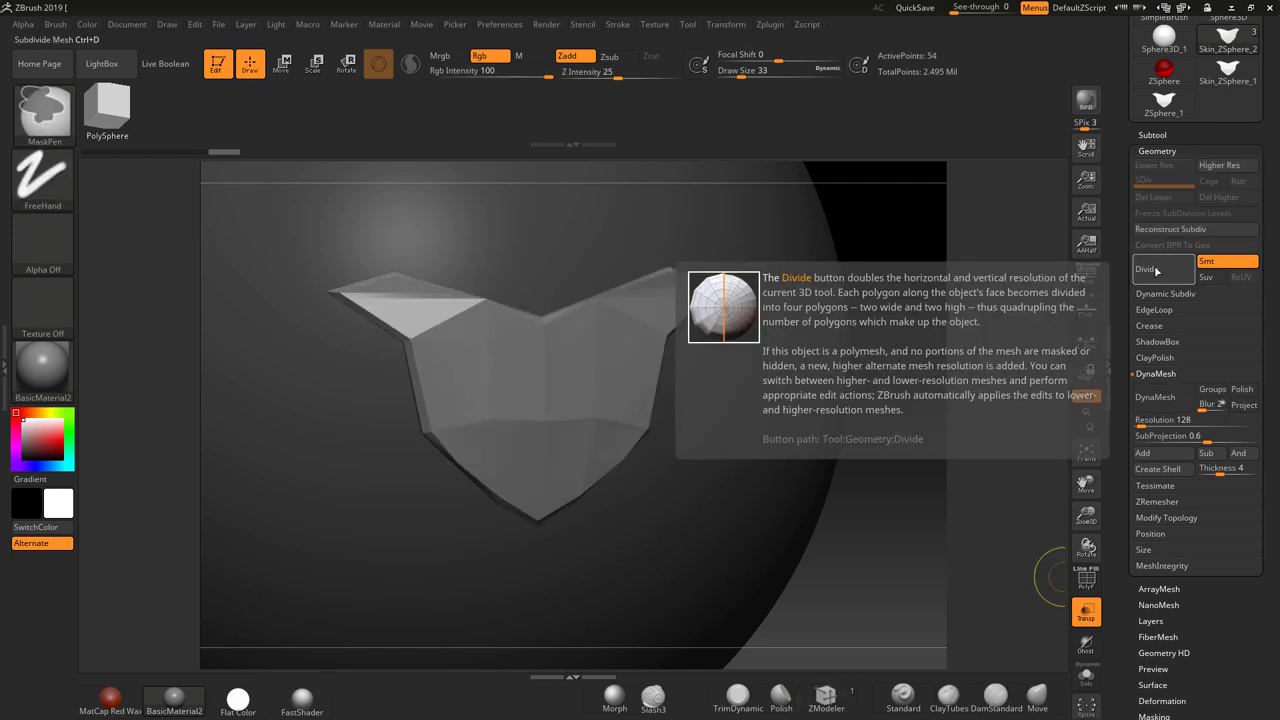
# Step: Open the crease settings and subdivide the thickened plate to SDiv 2
pyautogui.click(1150, 326)
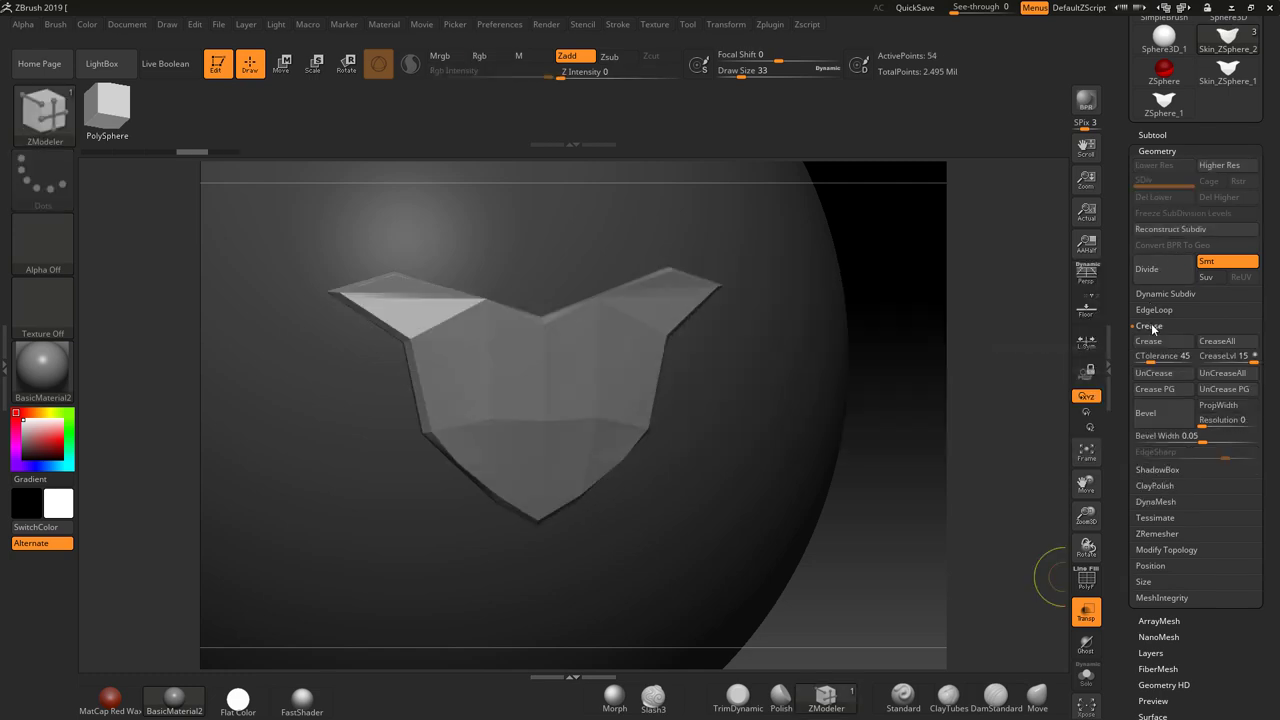
pyautogui.click(1156, 272)
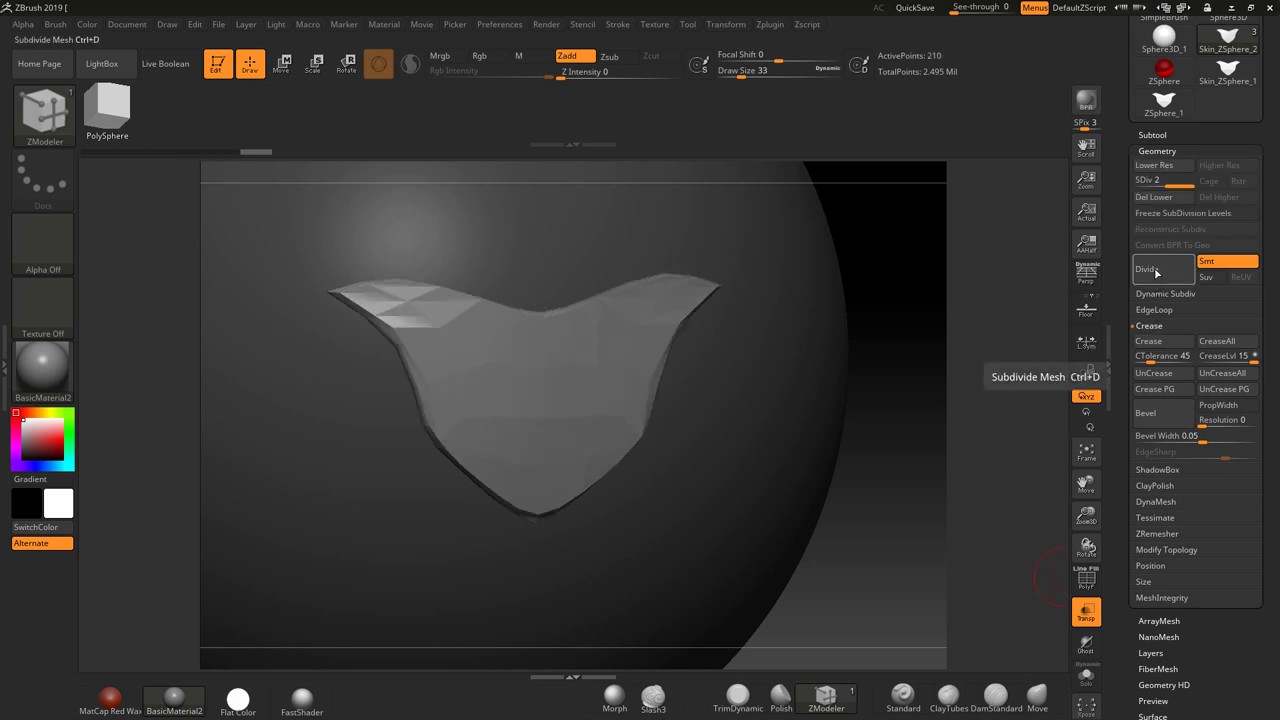
# Step: Undo the last subdivision and subdivide the plate up to SDiv 6, with Smt off for the first level only
pyautogui.hotkey('ctrl', 'z')
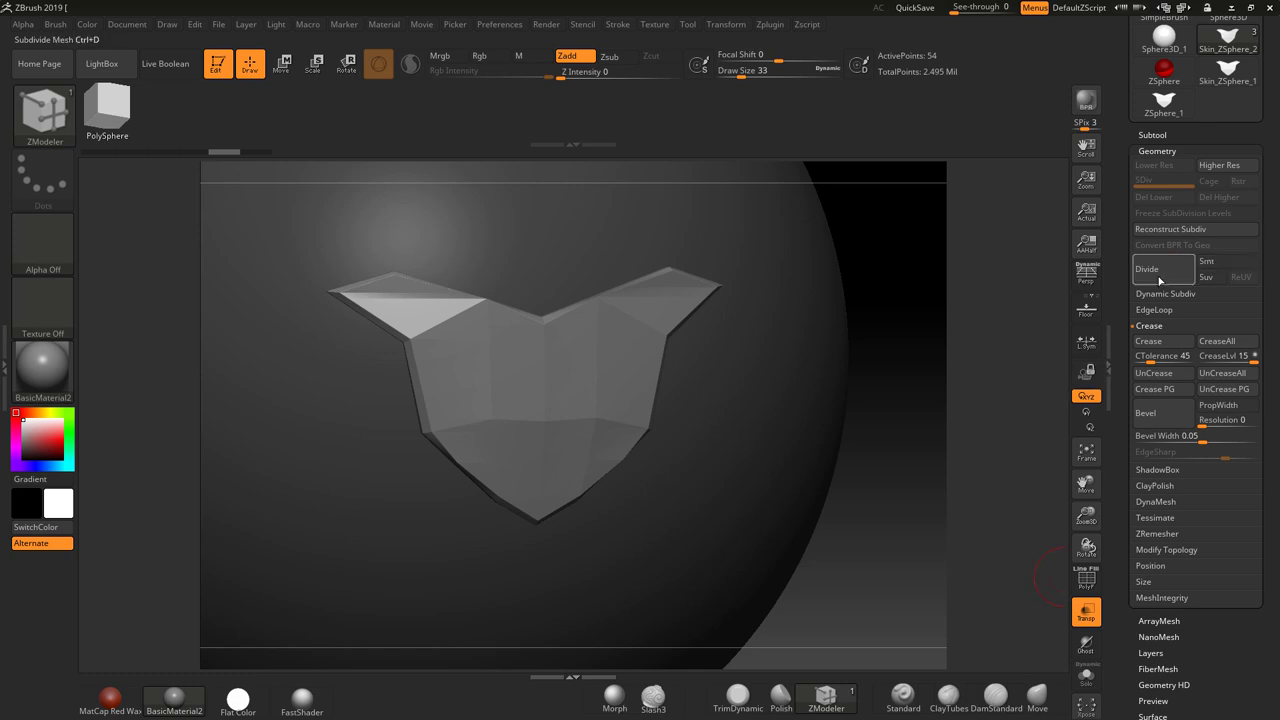
pyautogui.click(1157, 271)
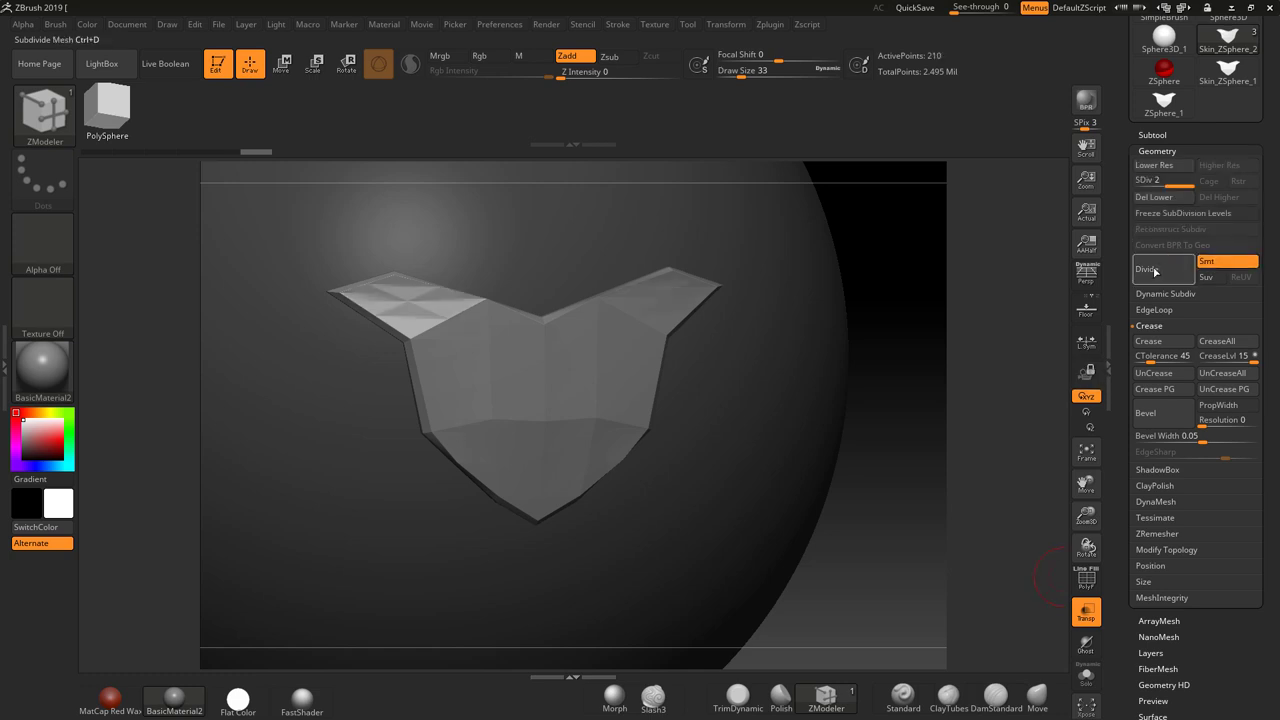
pyautogui.click(1156, 271)
pyautogui.click(1156, 271)
pyautogui.click(1156, 271)
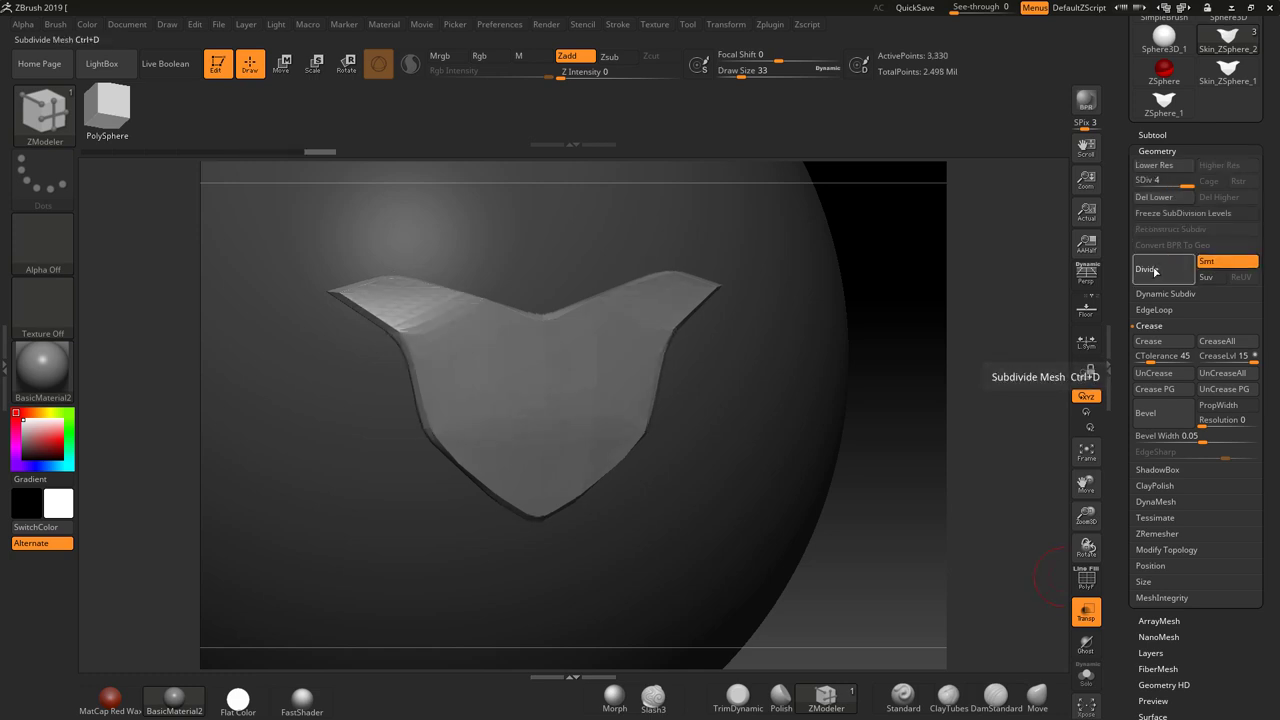
pyautogui.click(1156, 271)
pyautogui.moveTo(965, 345); pyautogui.dragTo(1048, 485)
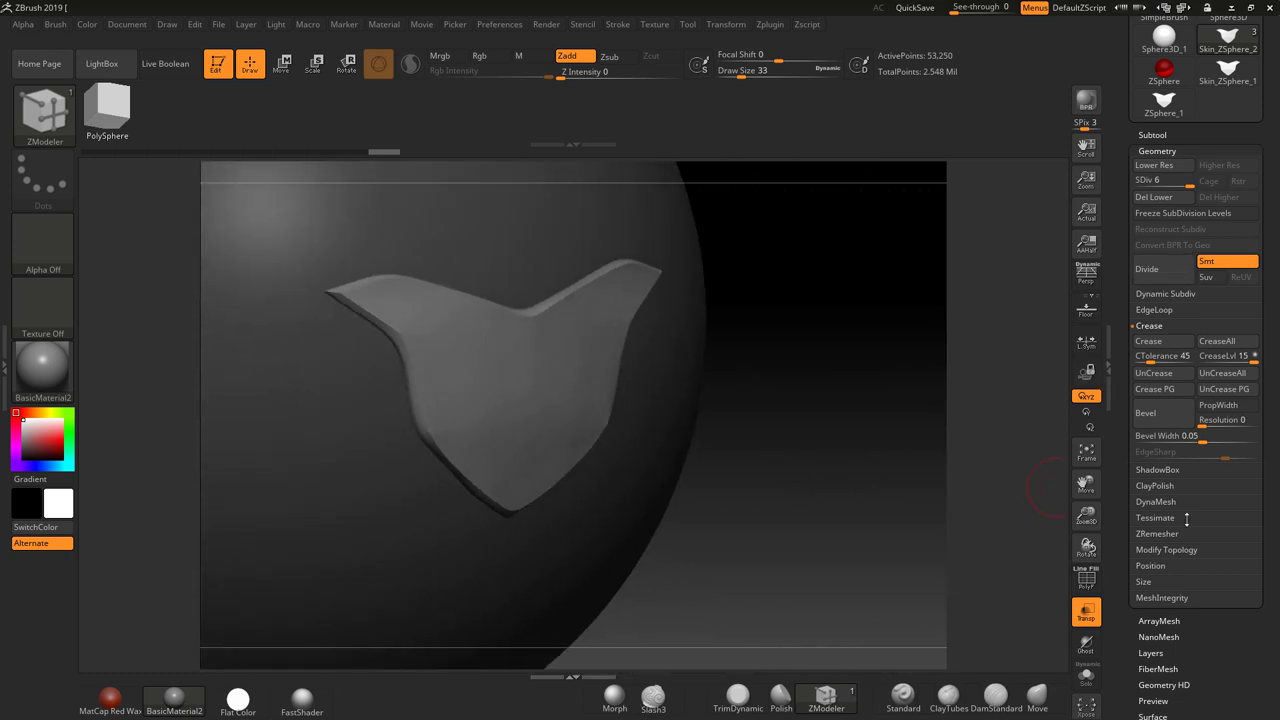
# Step: DynaMesh the plate at resolution 1088 without freezing subdivision levels, and check the new topology in polyframe display
pyautogui.click(1153, 501)
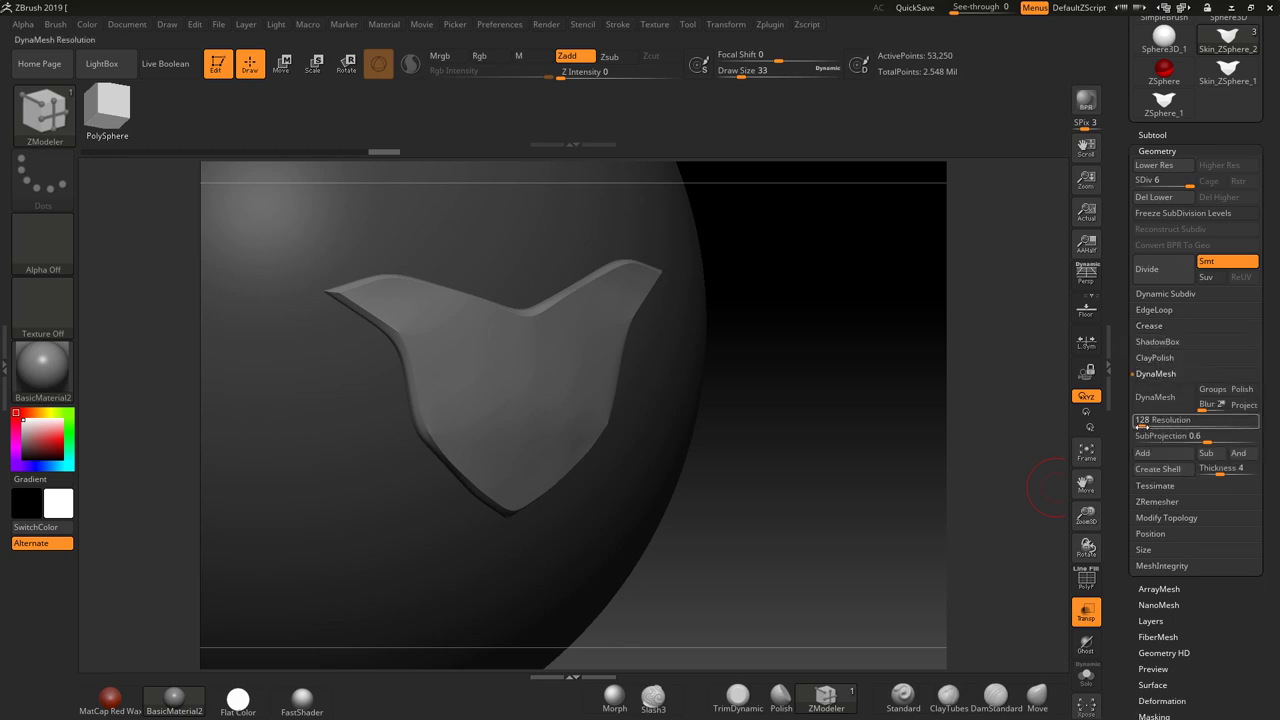
pyautogui.moveTo(1142, 423); pyautogui.dragTo(1168, 423)
pyautogui.click(1158, 400)
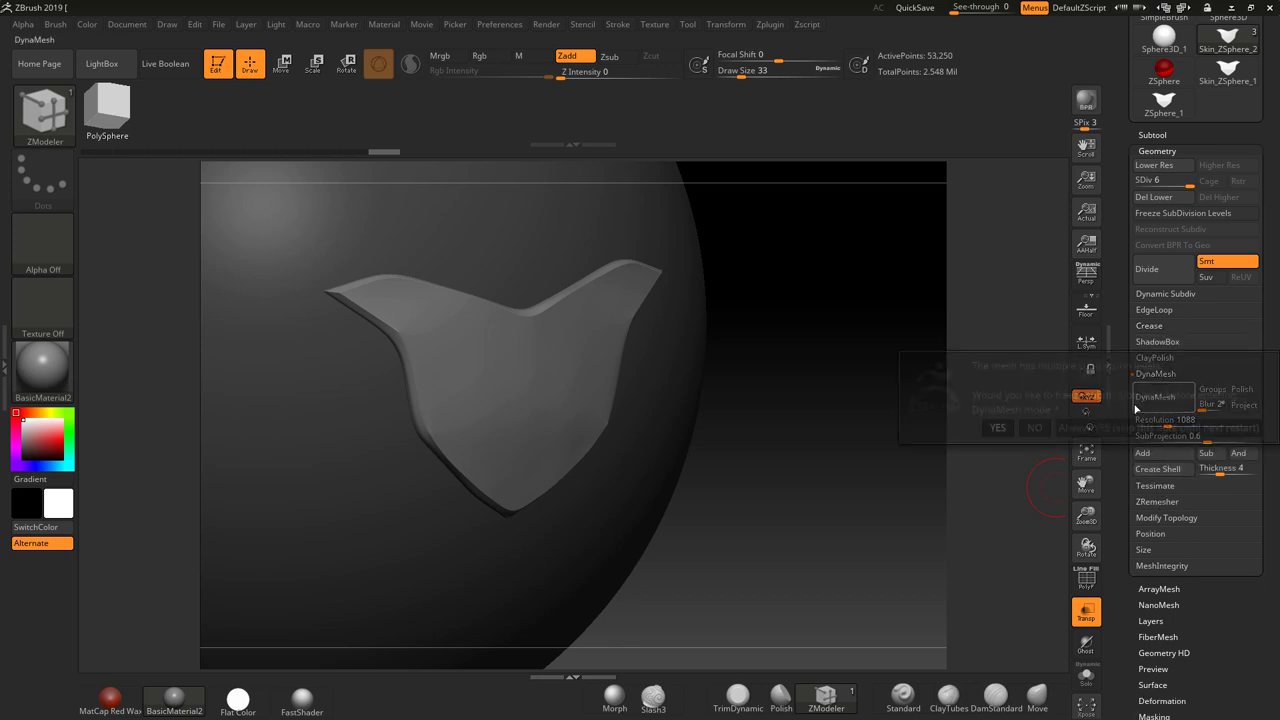
pyautogui.click(1033, 428)
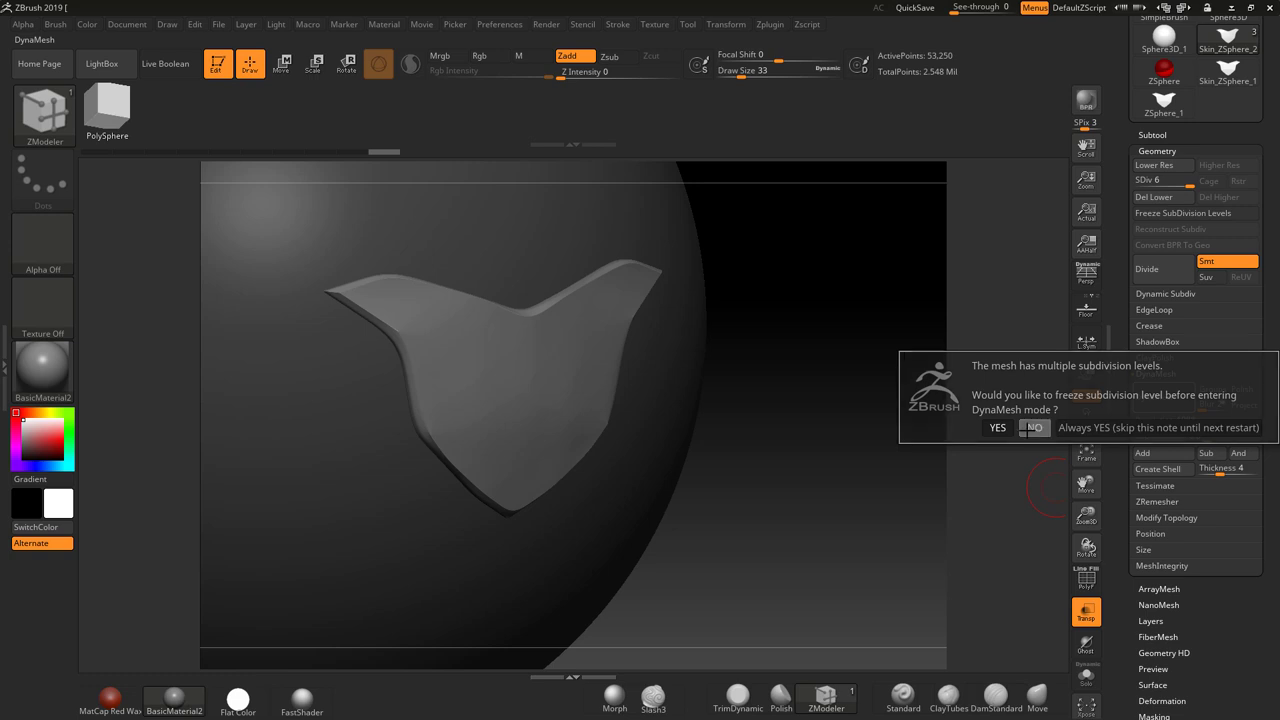
pyautogui.click(1090, 580)
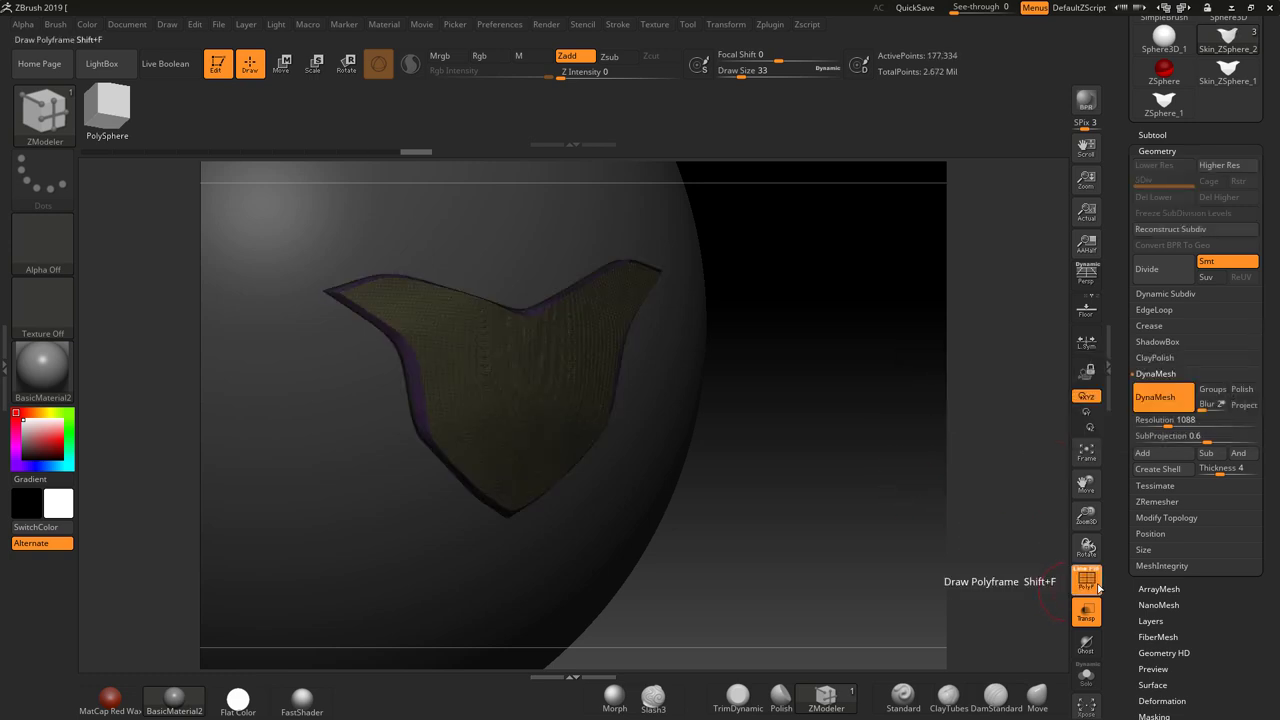
pyautogui.click(1090, 580)
# Step: Face the plate from the front and activate symmetry for it
pyautogui.moveTo(903, 483)
pyautogui.mouseDown()
pyautogui.moveTo(886, 469)
pyautogui.moveTo(811, 149)
pyautogui.mouseUp()
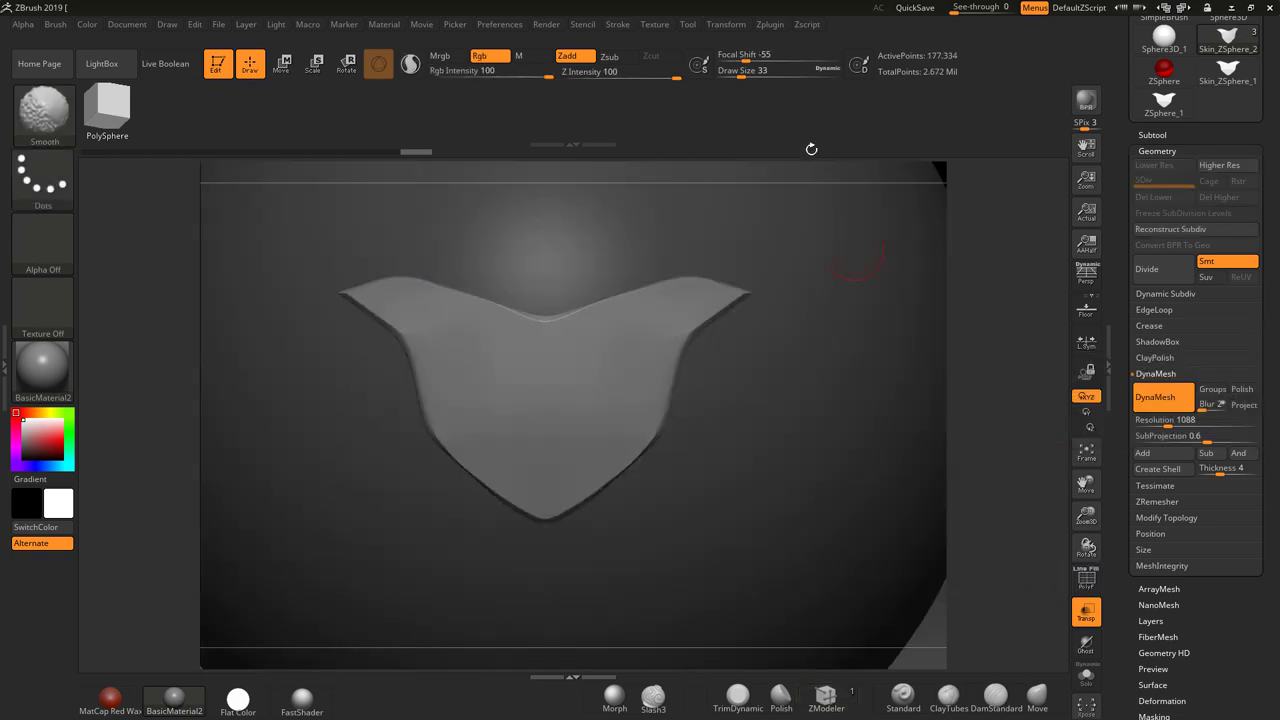
pyautogui.click(726, 24)
pyautogui.click(776, 376)
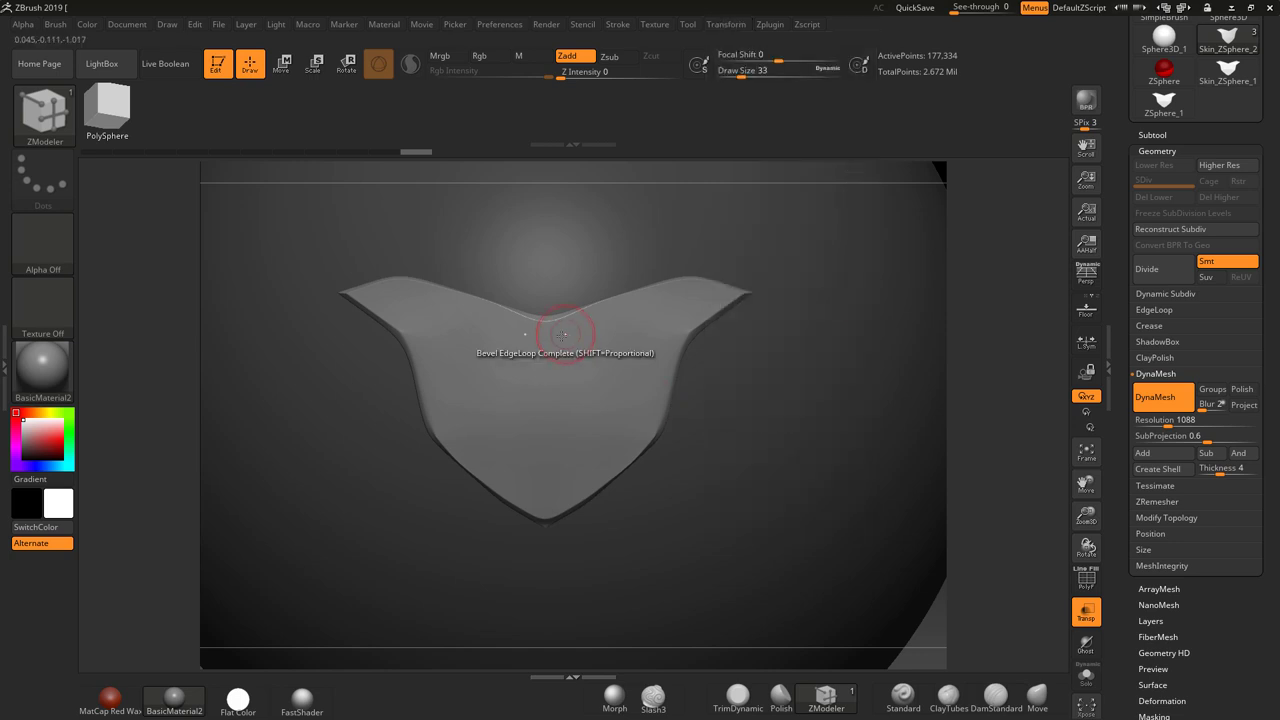
# Step: Set the SelectRect stroke to Curve, try cutting the plate's wing tips along an angled line, and undo the attempt
pyautogui.hotkey('ctrl', 'shift')
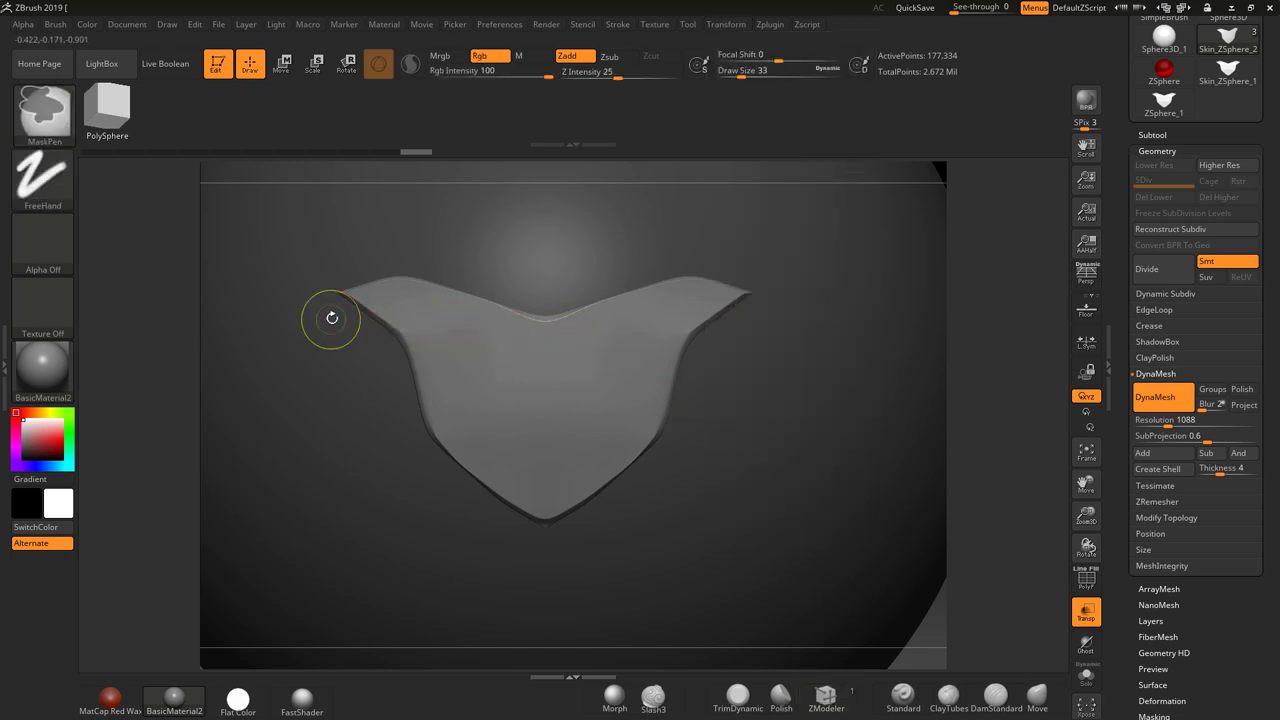
pyautogui.click(42, 175)
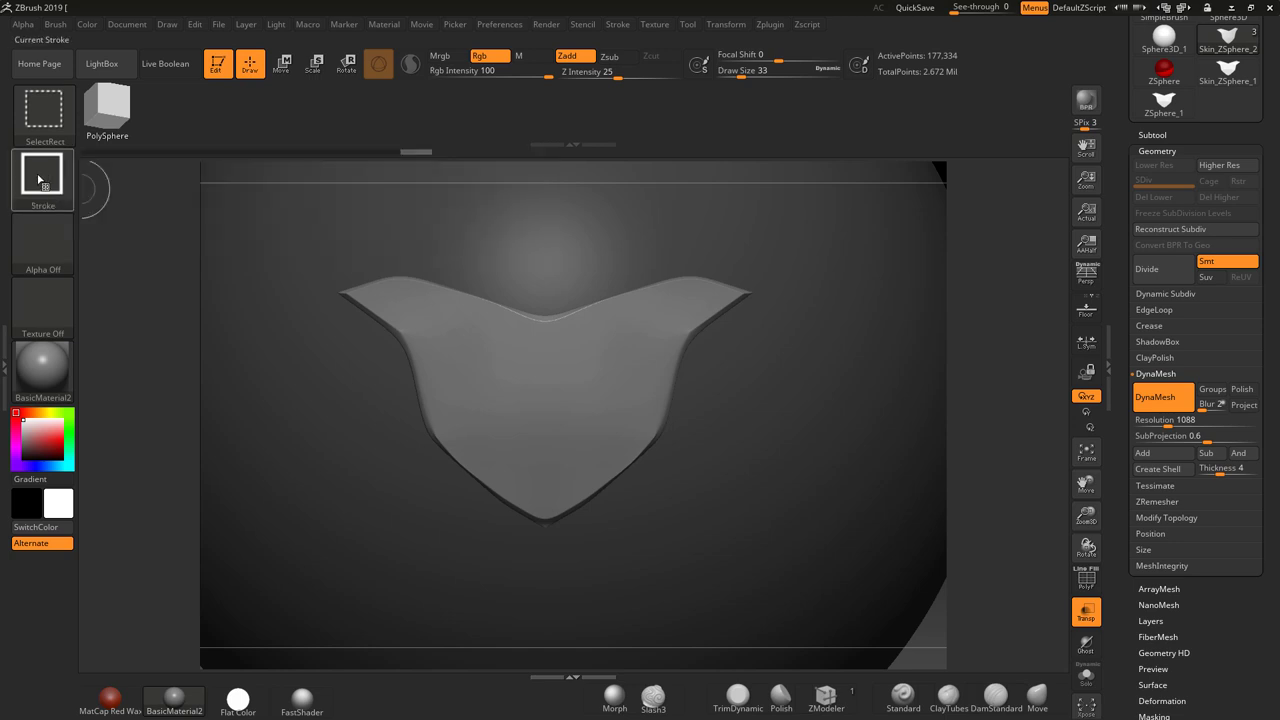
pyautogui.hotkey('ctrl', 'shift')
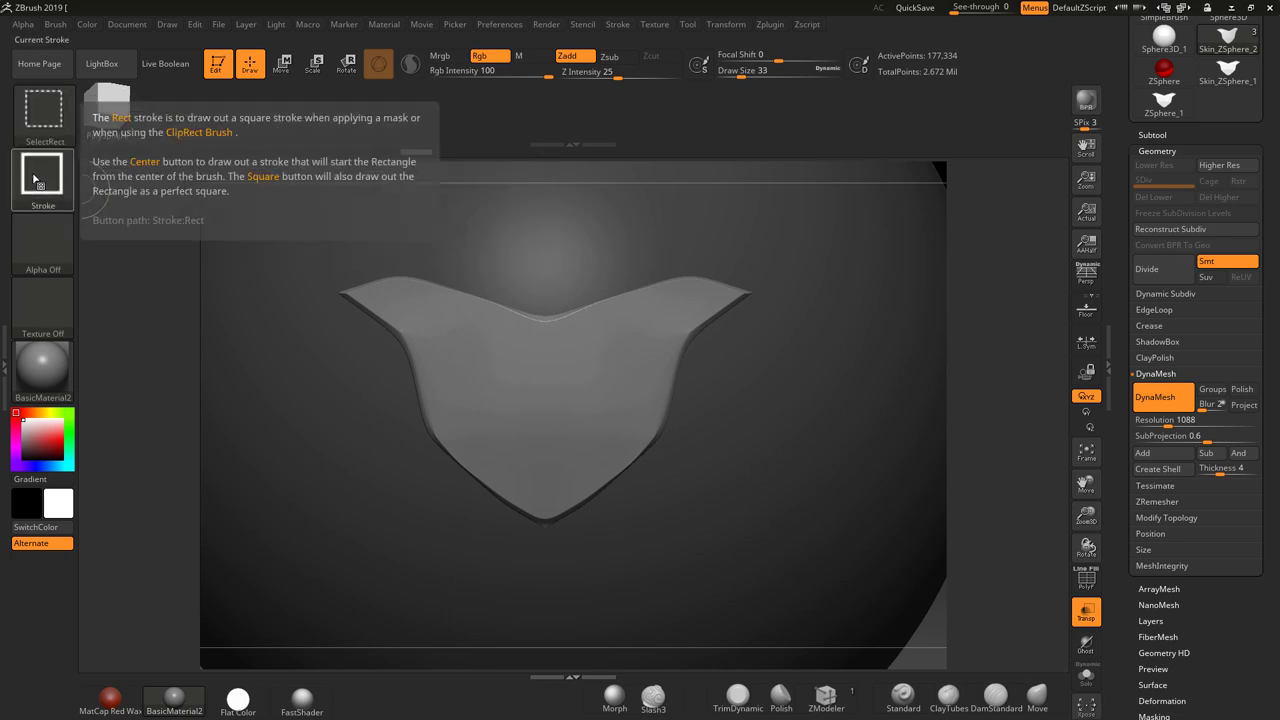
pyautogui.click(35, 178)
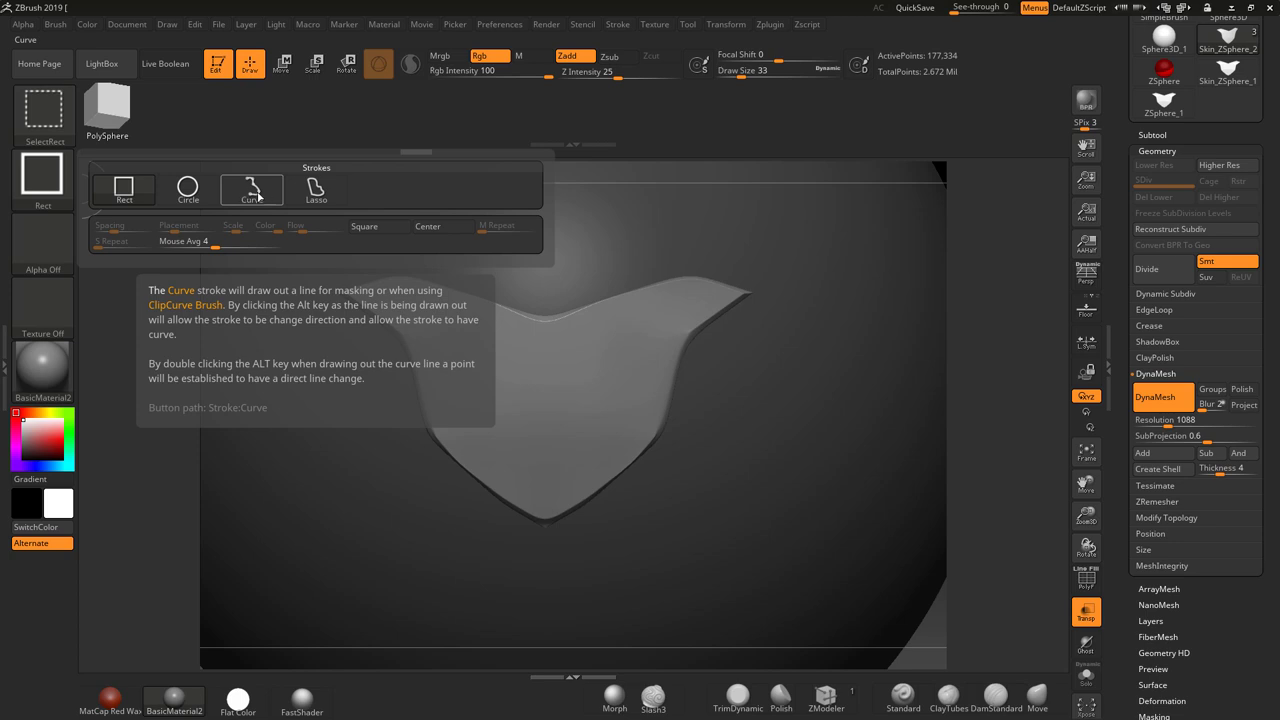
pyautogui.click(255, 196)
pyautogui.moveTo(329, 319); pyautogui.dragTo(448, 254)
pyautogui.keyDown('ctrl'); pyautogui.keyDown('shift'); pyautogui.click(446, 254); pyautogui.keyUp('shift'); pyautogui.keyUp('ctrl')
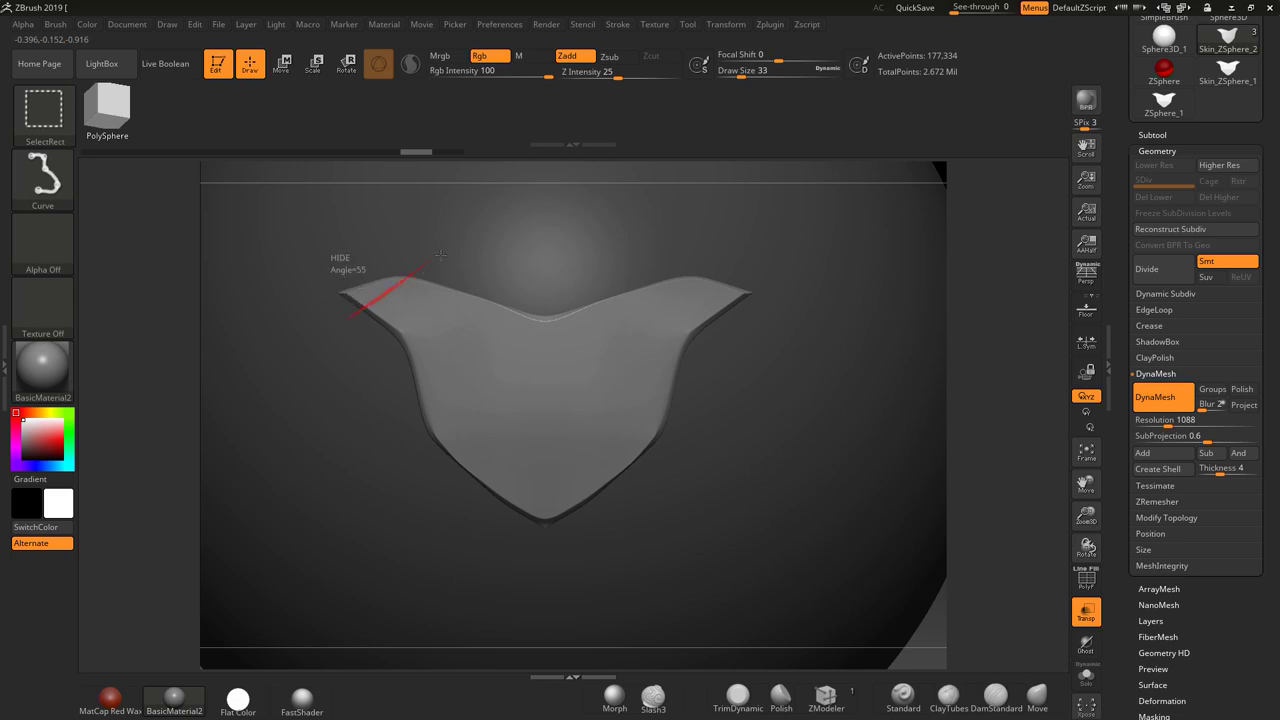
pyautogui.keyDown('ctrl'); pyautogui.keyDown('shift'); pyautogui.moveTo(440, 255); pyautogui.dragTo(440, 257); pyautogui.keyUp('shift'); pyautogui.keyUp('ctrl')
pyautogui.hotkey('ctrl', 'z')
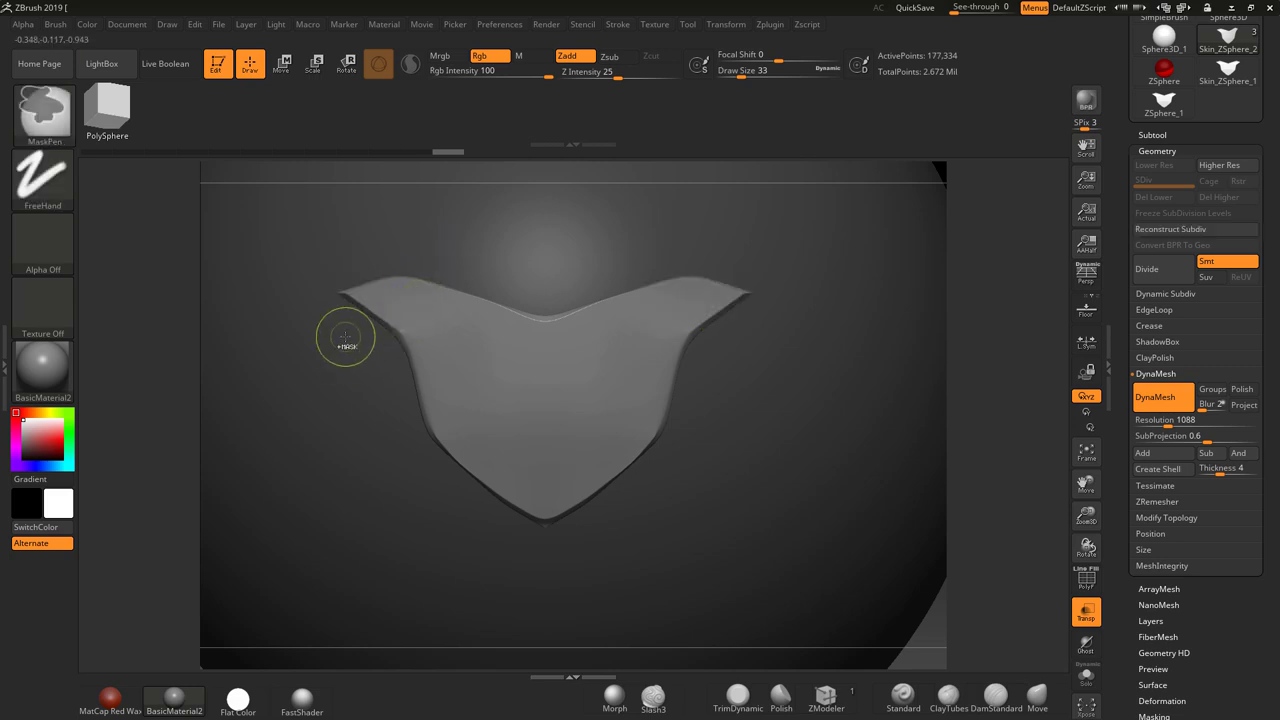
# Step: Try further curve selections across the plate's left wing tip, undo the partial hiding, and return to the ZModeler brush
pyautogui.press('shift')
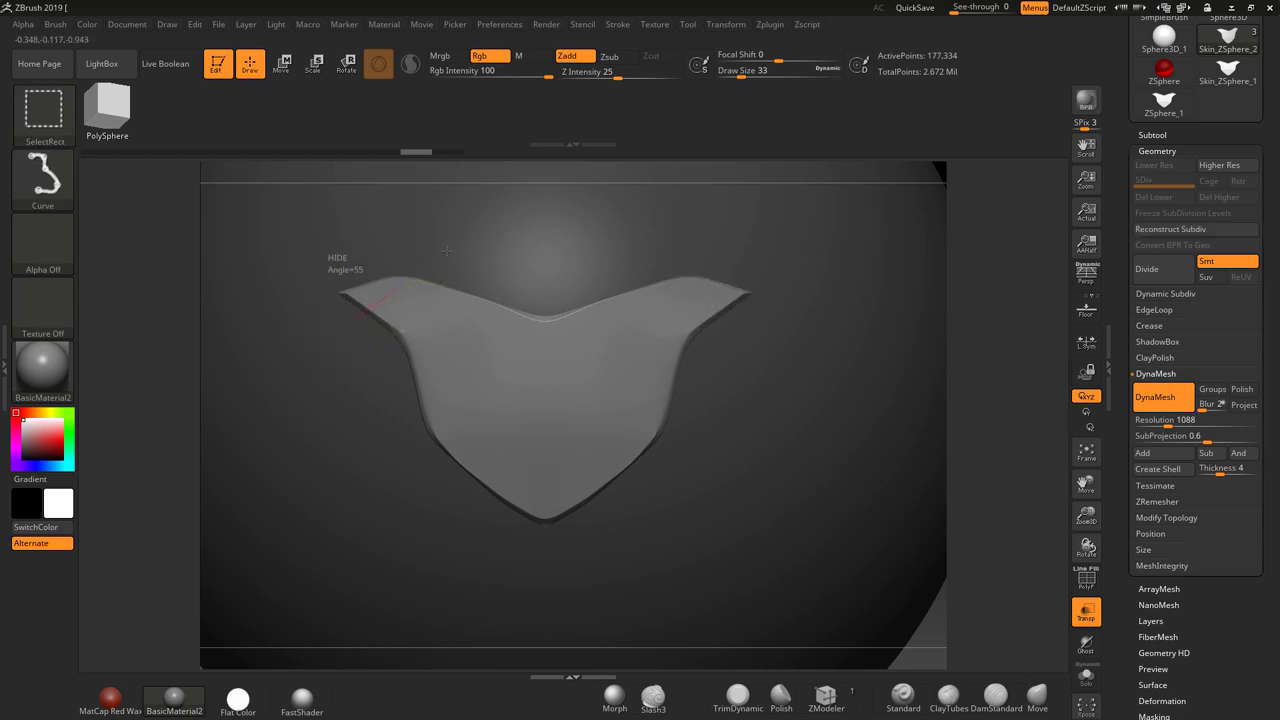
pyautogui.keyDown('ctrl'); pyautogui.keyDown('shift'); pyautogui.moveTo(420, 258); pyautogui.dragTo(335, 310); pyautogui.keyUp('shift'); pyautogui.keyUp('ctrl')
pyautogui.keyDown('ctrl'); pyautogui.keyDown('shift'); pyautogui.click(286, 377); pyautogui.keyUp('shift'); pyautogui.keyUp('ctrl')
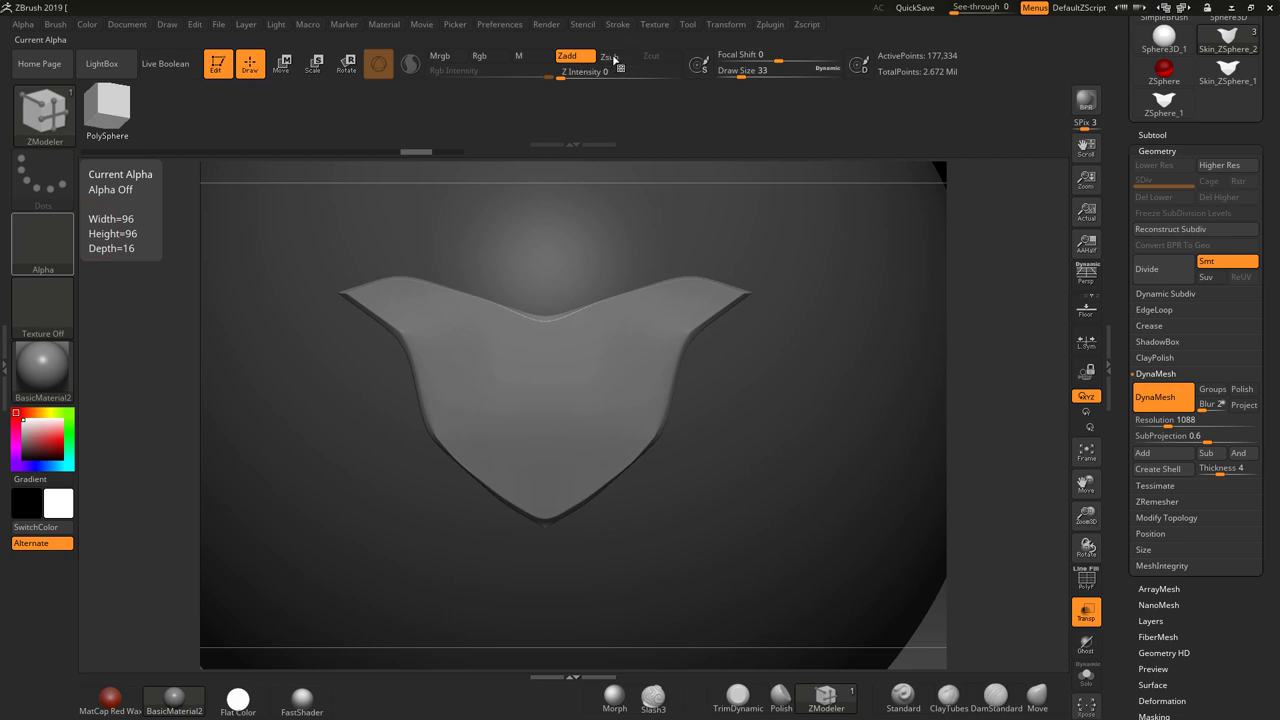
pyautogui.keyDown('ctrl'); pyautogui.keyDown('shift'); pyautogui.moveTo(320, 336); pyautogui.dragTo(438, 243); pyautogui.keyUp('shift'); pyautogui.keyUp('ctrl')
pyautogui.keyDown('ctrl'); pyautogui.keyDown('shift'); pyautogui.click(437, 245); pyautogui.keyUp('shift'); pyautogui.keyUp('ctrl')
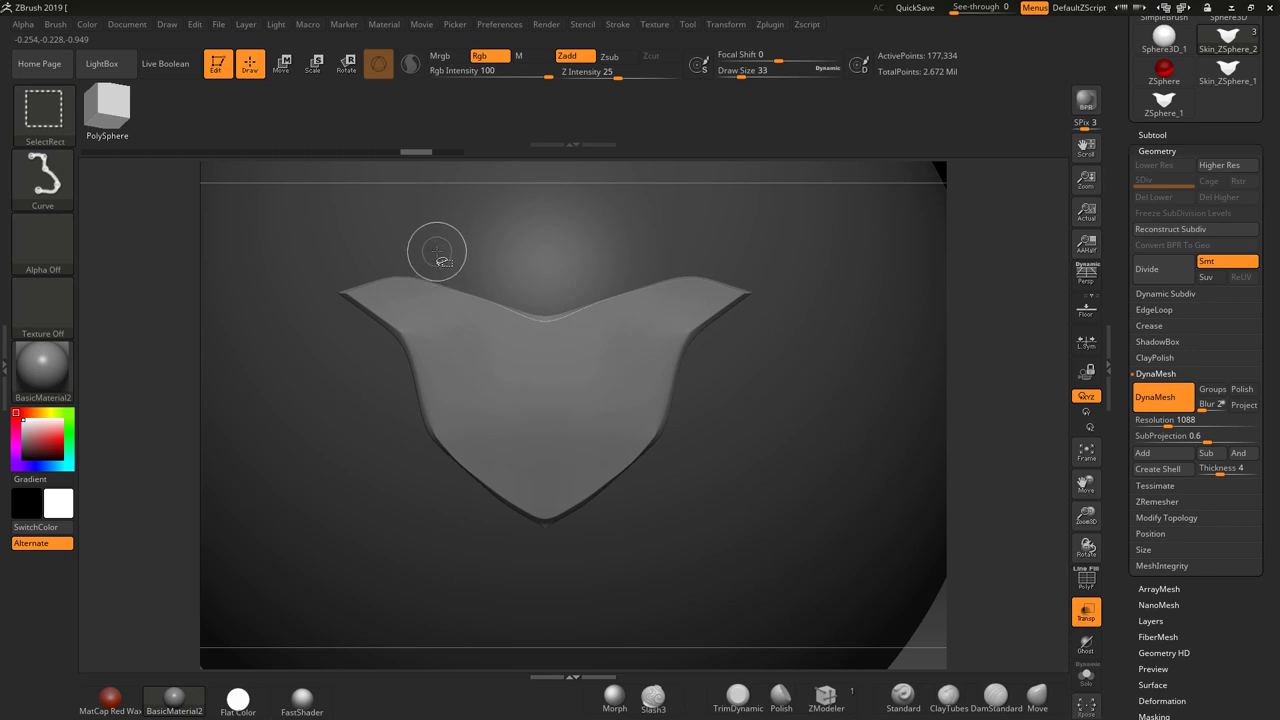
pyautogui.click(40, 186)
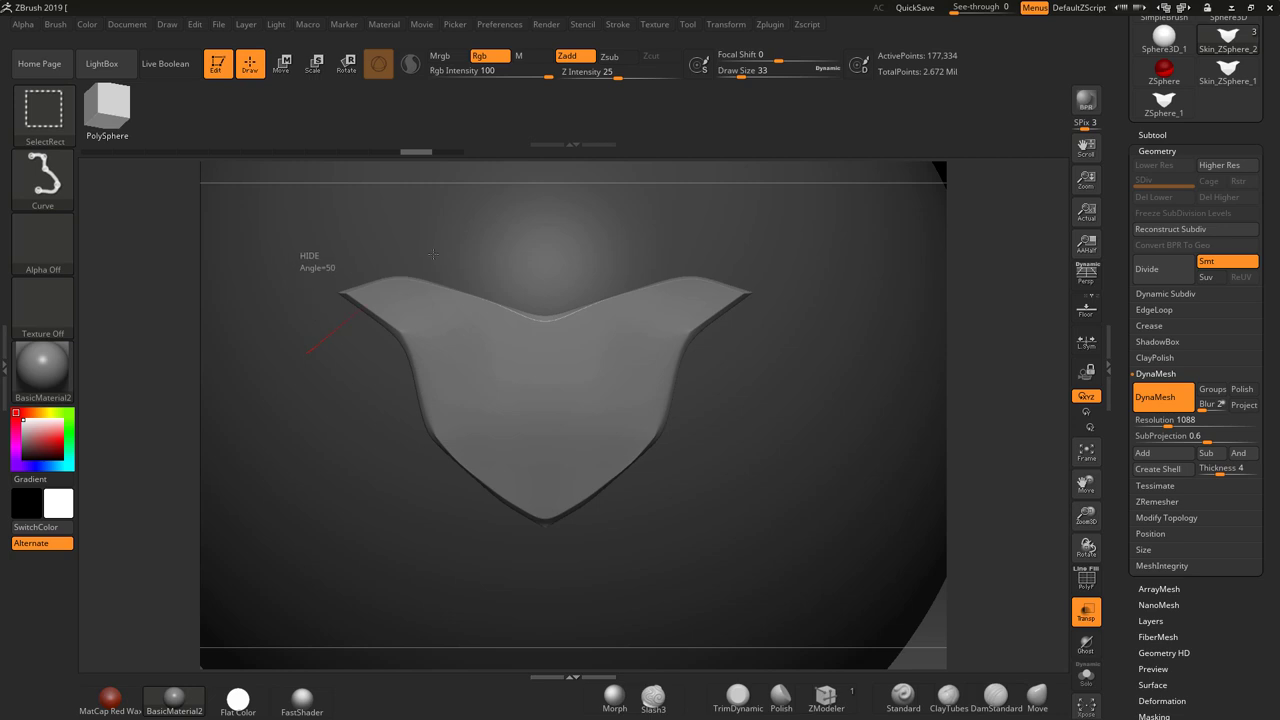
pyautogui.keyDown('ctrl'); pyautogui.keyDown('shift'); pyautogui.moveTo(434, 253); pyautogui.dragTo(434, 254); pyautogui.keyUp('shift'); pyautogui.keyUp('ctrl')
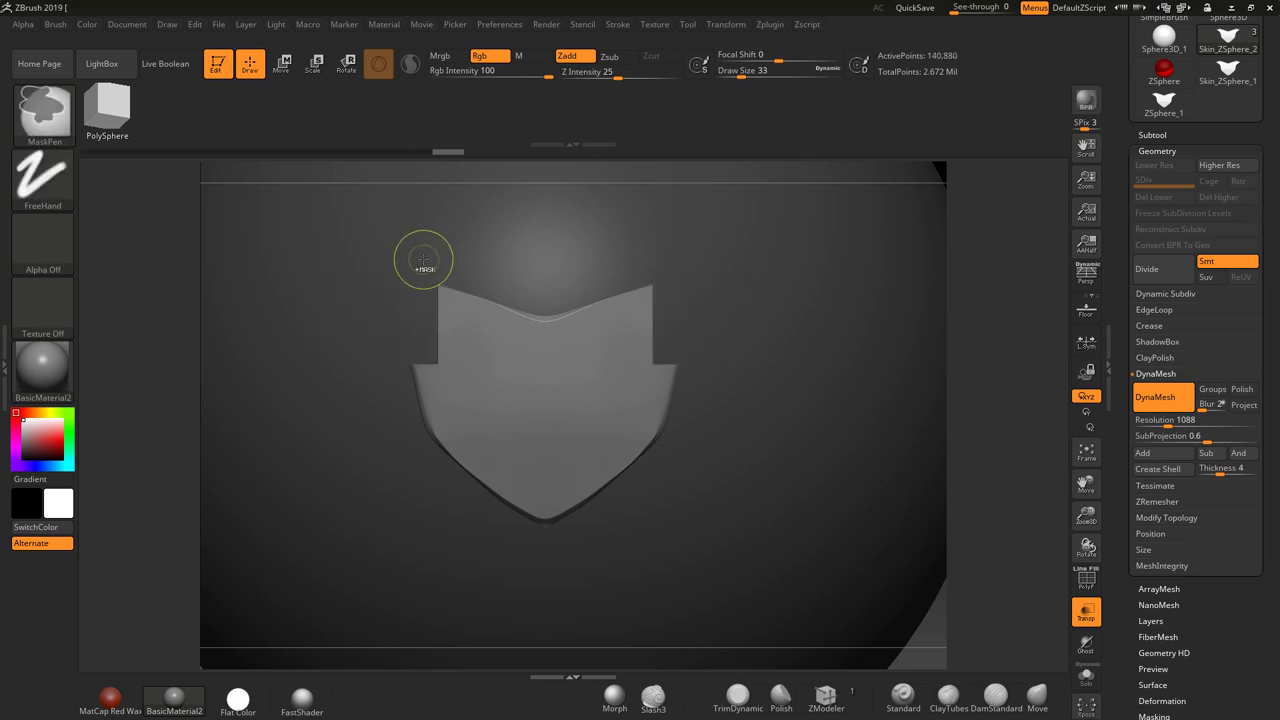
pyautogui.hotkey('ctrl', 'z')
pyautogui.keyDown('ctrl'); pyautogui.keyDown('shift'); pyautogui.moveTo(316, 328); pyautogui.dragTo(300, 255); pyautogui.keyUp('shift'); pyautogui.keyUp('ctrl')
pyautogui.keyDown('ctrl'); pyautogui.keyDown('shift'); pyautogui.click(268, 275); pyautogui.keyUp('shift'); pyautogui.keyUp('ctrl')
pyautogui.press('b')
pyautogui.press('z')
pyautogui.press('m')
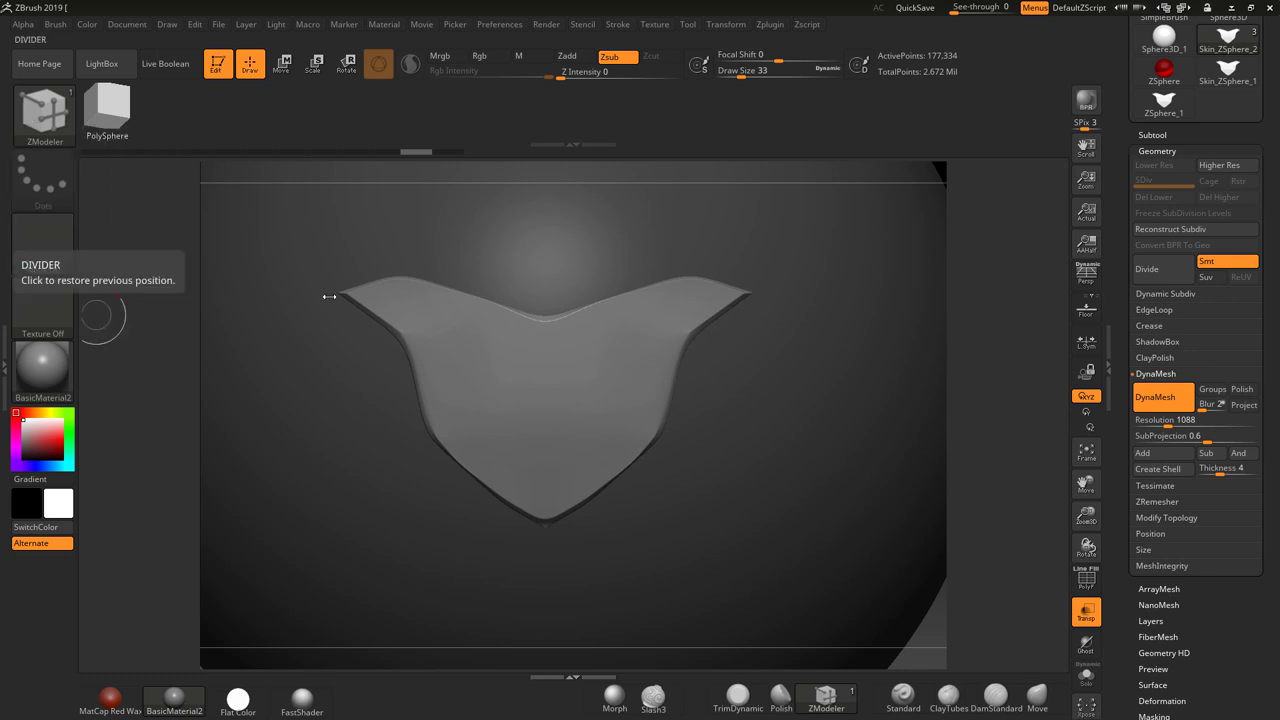
# Step: Choose the ClipCurve brush, clip the plate's wing tips at an angle, and undo the extra clip at the upper centre notch
pyautogui.press('ctrl')
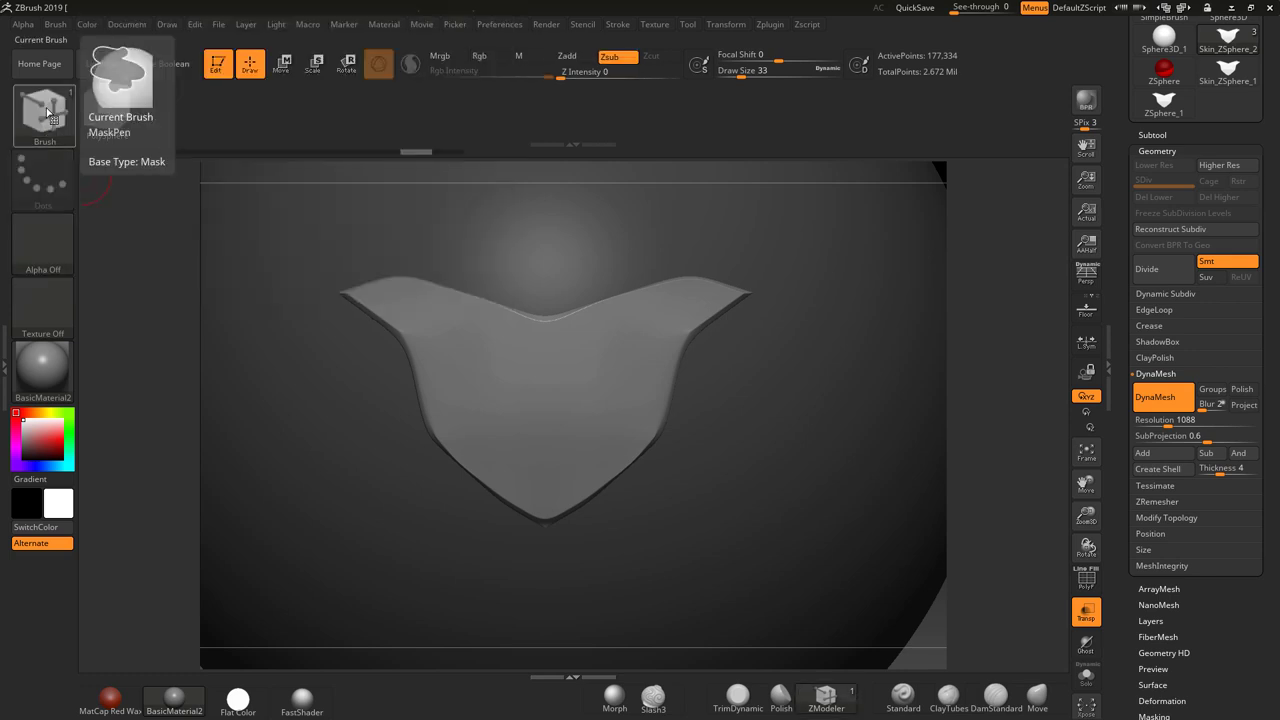
pyautogui.keyDown('ctrl'); pyautogui.keyDown('shift'); pyautogui.click(44, 110); pyautogui.keyUp('shift'); pyautogui.keyUp('ctrl')
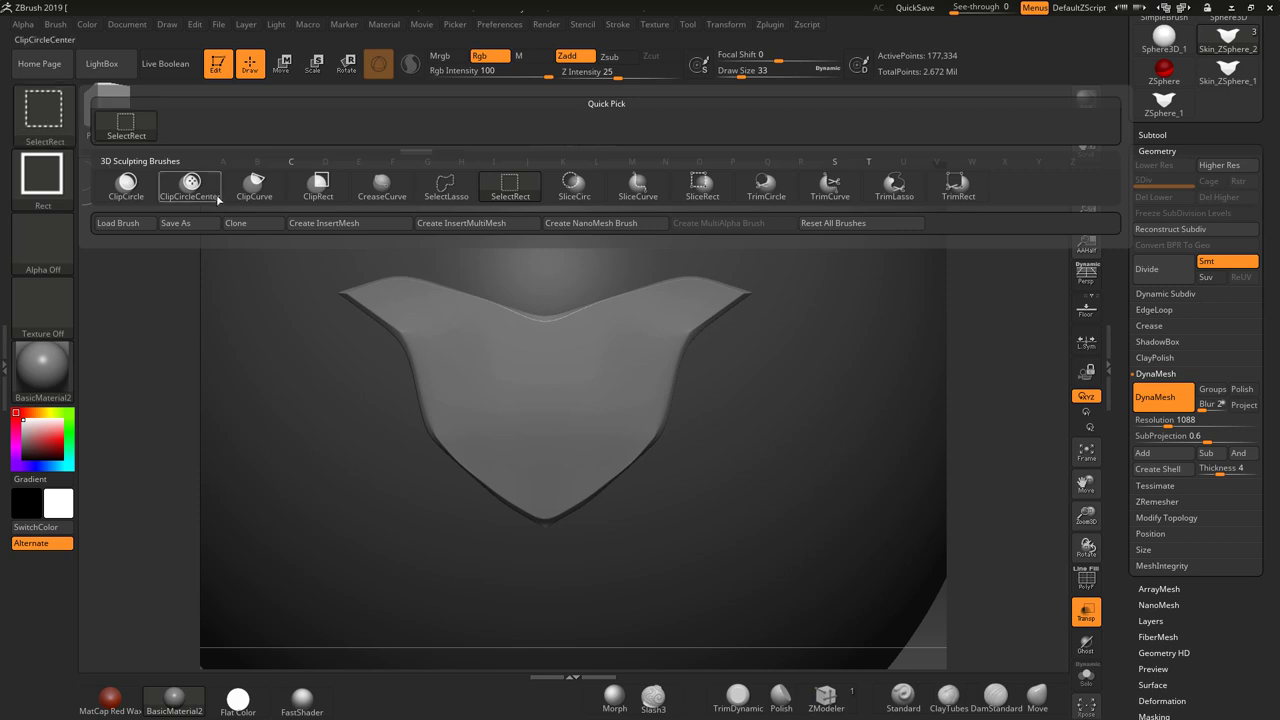
pyautogui.keyDown('ctrl'); pyautogui.keyDown('shift'); pyautogui.click(257, 189); pyautogui.keyUp('shift'); pyautogui.keyUp('ctrl')
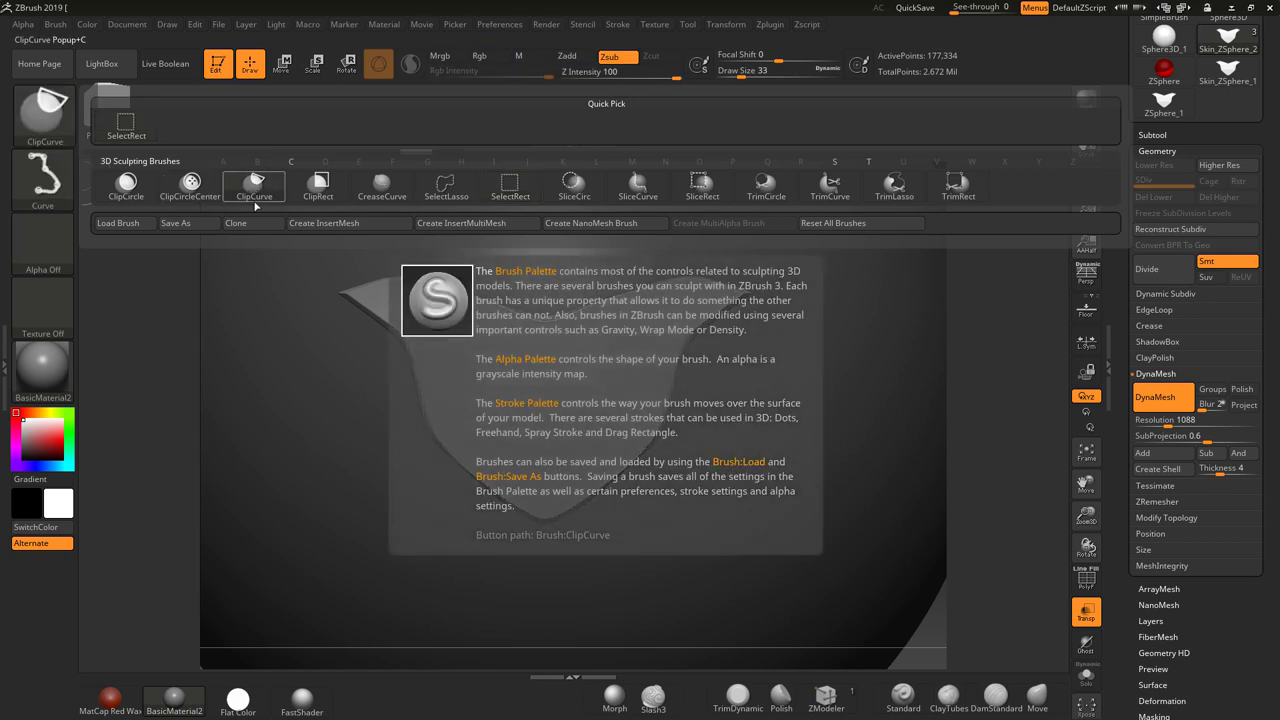
pyautogui.moveTo(335, 340)
pyautogui.keyDown('ctrl'); pyautogui.keyDown('shift'); pyautogui.mouseDown()
pyautogui.moveTo(432, 245)
pyautogui.moveTo(534, 294)
pyautogui.moveTo(551, 331)
pyautogui.mouseUp(); pyautogui.keyUp('shift'); pyautogui.keyUp('ctrl')
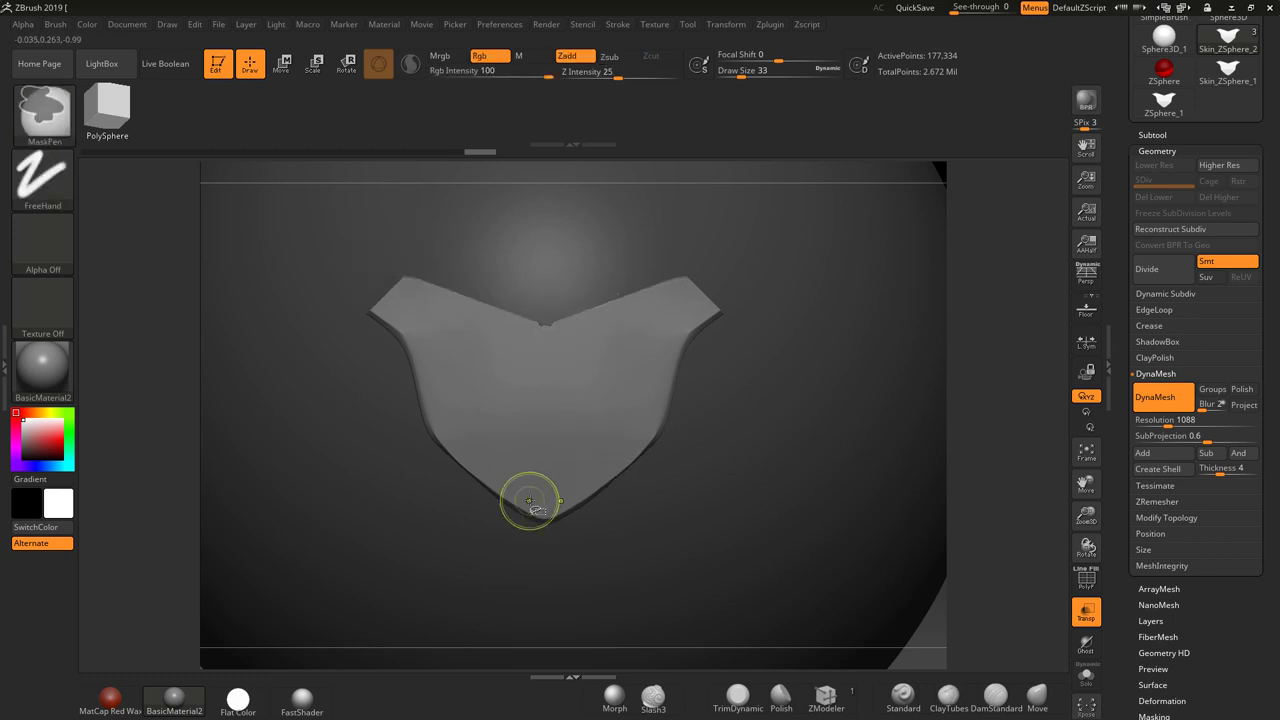
pyautogui.hotkey('ctrl', 'z')
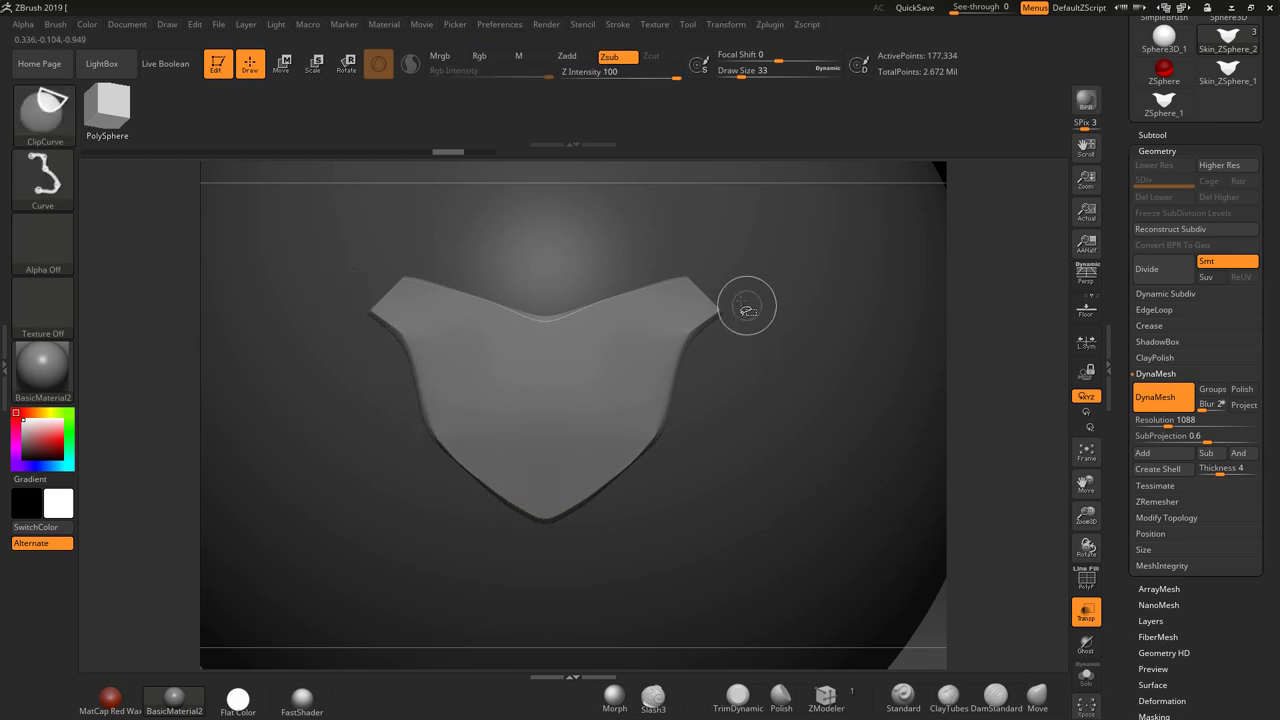
# Step: Clip the plate's wing tips slightly more and straighten its lower side edges with ClipCurve, and update the DynaMesh
pyautogui.keyDown('ctrl'); pyautogui.keyDown('shift'); pyautogui.moveTo(738, 290); pyautogui.dragTo(719, 301); pyautogui.keyUp('shift'); pyautogui.keyUp('ctrl')
pyautogui.moveTo(685, 340)
pyautogui.keyDown('ctrl'); pyautogui.keyDown('shift'); pyautogui.mouseDown()
pyautogui.moveTo(652, 440)
pyautogui.moveTo(531, 548)
pyautogui.mouseUp(); pyautogui.keyUp('shift'); pyautogui.keyUp('ctrl')
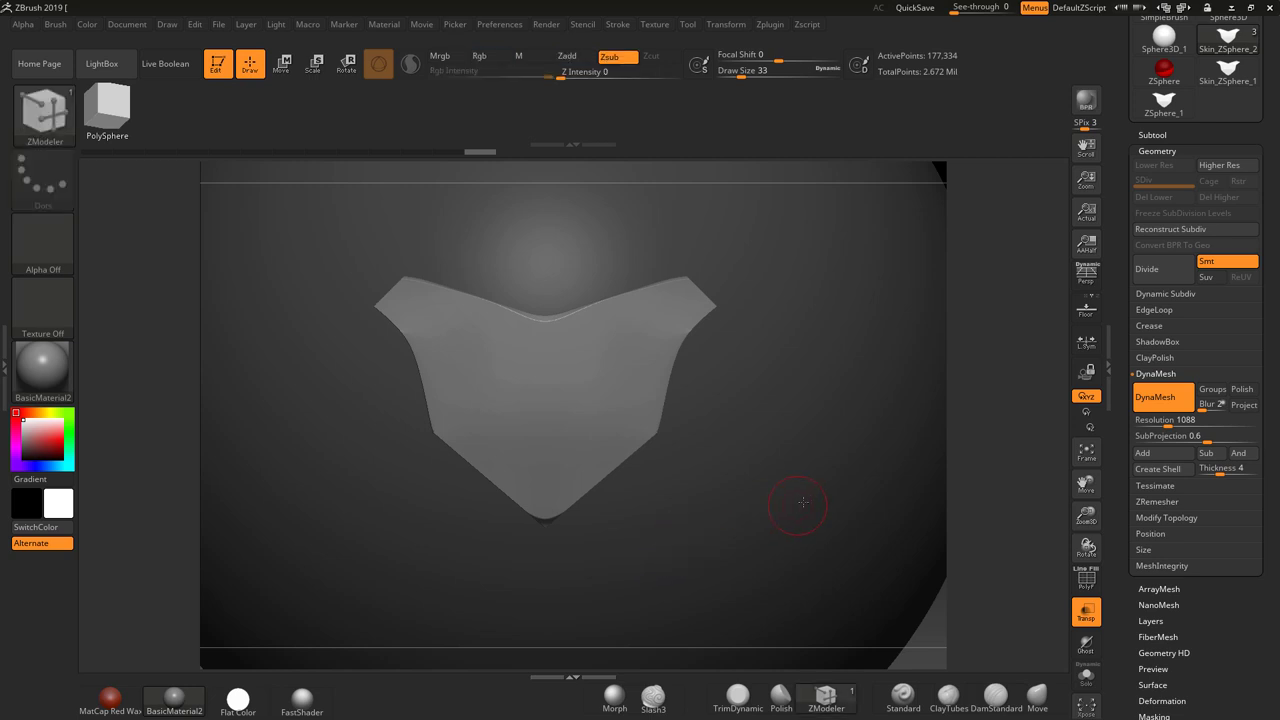
pyautogui.moveTo(800, 505); pyautogui.dragTo(820, 423)
pyautogui.moveTo(837, 280)
pyautogui.keyDown('ctrl'); pyautogui.mouseDown()
pyautogui.moveTo(897, 432)
pyautogui.moveTo(750, 455)
pyautogui.mouseUp(); pyautogui.keyUp('ctrl')
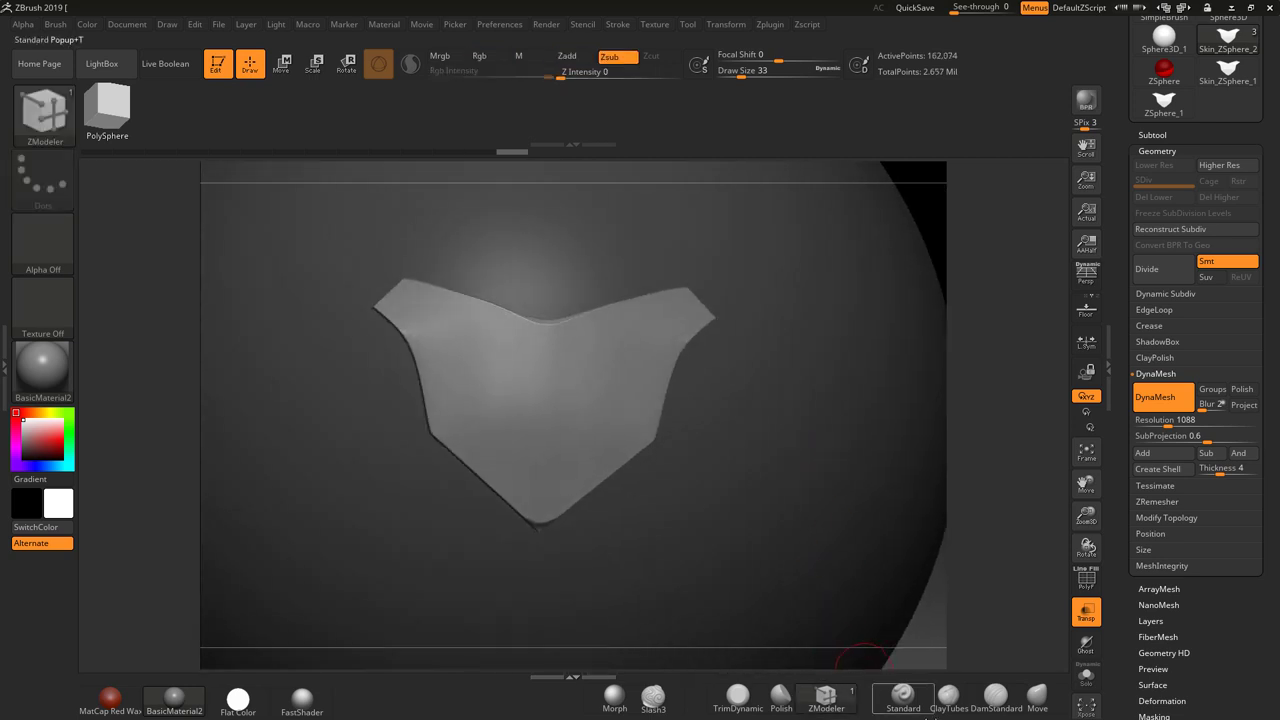
# Step: Sculpt a mirrored raised winding band on each half of the plate with the ClayTubes brush
pyautogui.click(958, 708)
pyautogui.moveTo(675, 298)
pyautogui.mouseDown()
pyautogui.moveTo(688, 290)
pyautogui.moveTo(595, 345)
pyautogui.moveTo(578, 376)
pyautogui.mouseUp()
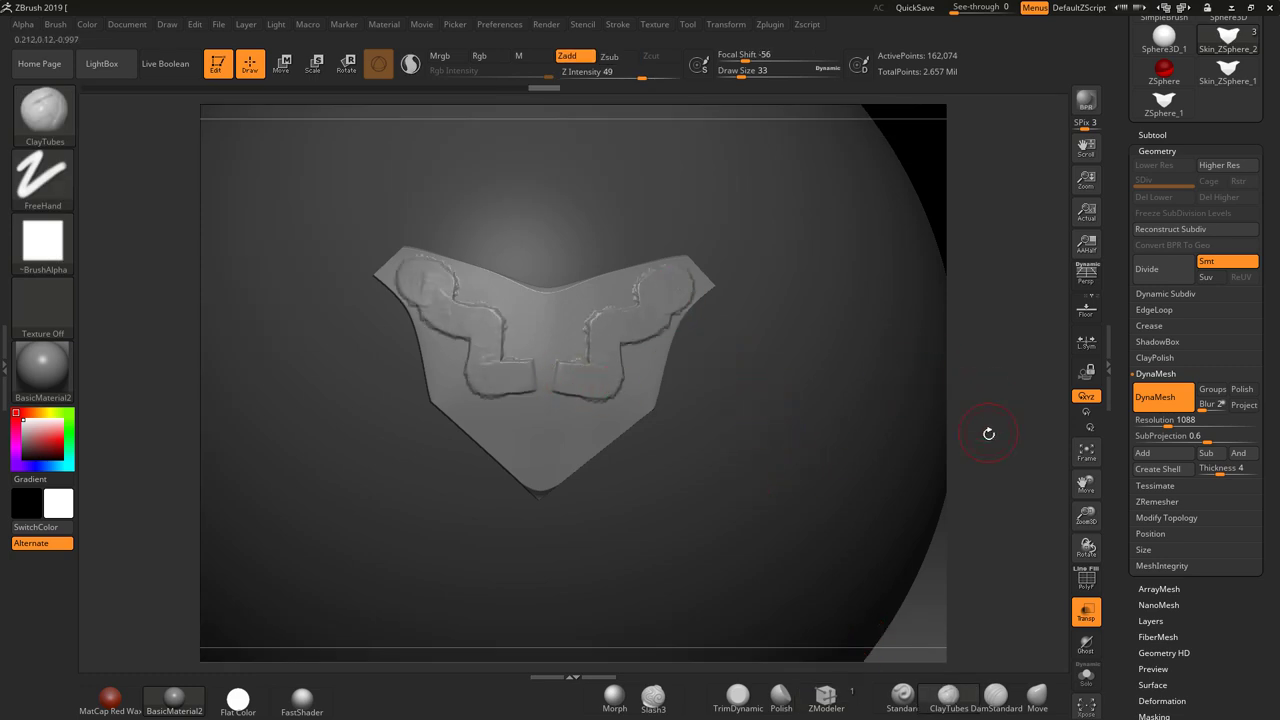
pyautogui.keyDown('alt'); pyautogui.moveTo(1006, 419); pyautogui.dragTo(1004, 489); pyautogui.keyUp('alt')
# Step: Turn on polyframe display, isolate the plate's front polygroup to inspect it, and show the whole plate again
pyautogui.hotkey('shift', 'f')
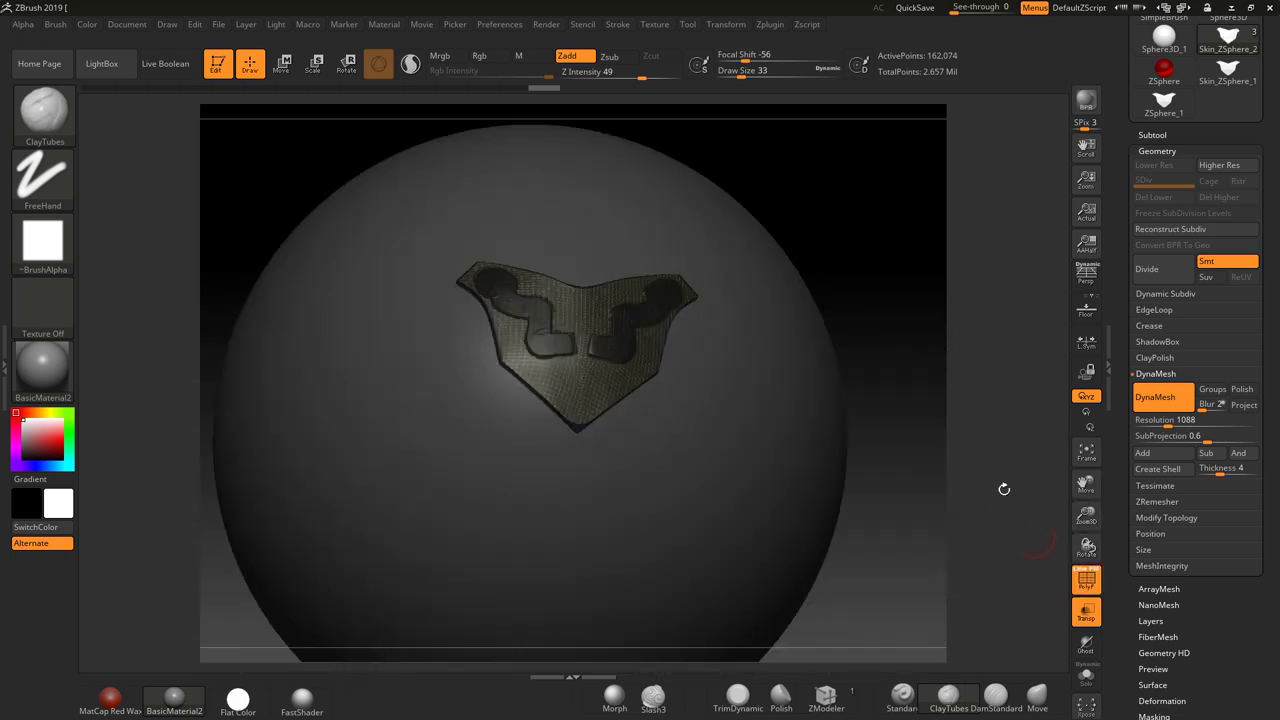
pyautogui.moveTo(966, 419)
pyautogui.mouseDown()
pyautogui.moveTo(964, 404)
pyautogui.moveTo(940, 410)
pyautogui.moveTo(910, 440)
pyautogui.moveTo(854, 344)
pyautogui.mouseUp()
pyautogui.keyDown('ctrl'); pyautogui.keyDown('shift'); pyautogui.click(566, 424); pyautogui.keyUp('shift'); pyautogui.keyUp('ctrl')
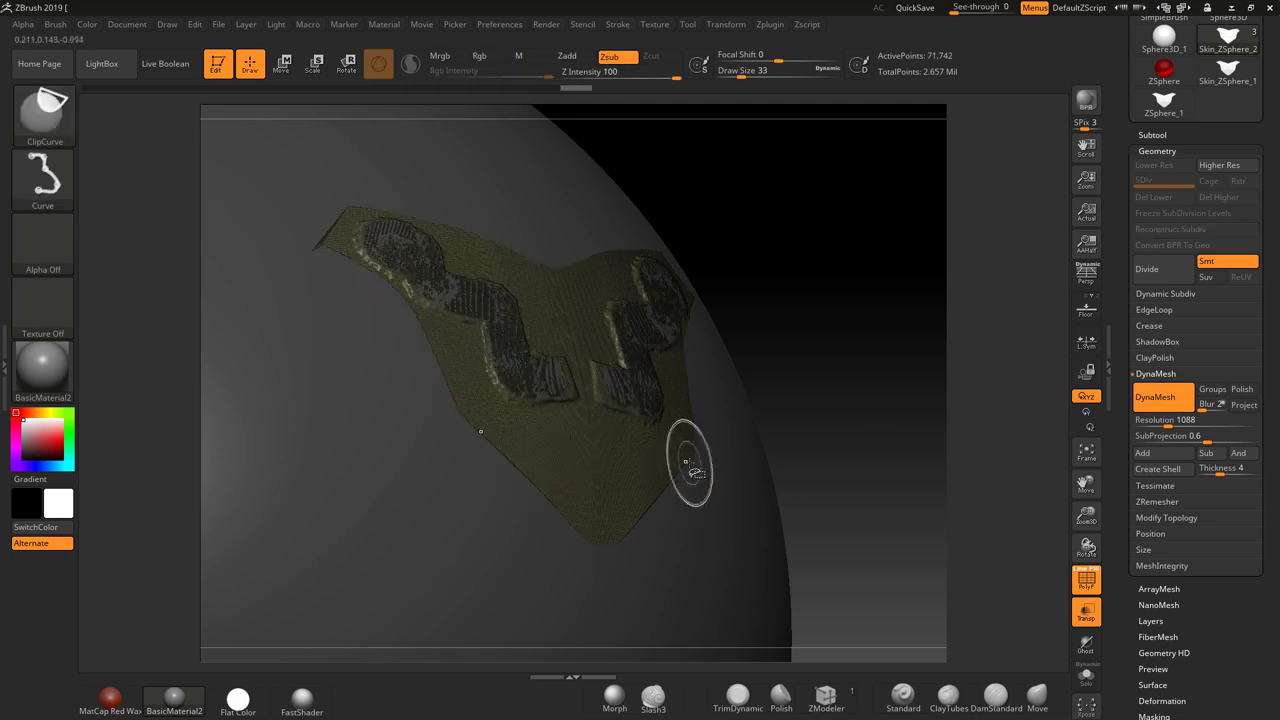
pyautogui.keyDown('ctrl'); pyautogui.keyDown('shift'); pyautogui.click(851, 329); pyautogui.keyUp('shift'); pyautogui.keyUp('ctrl')
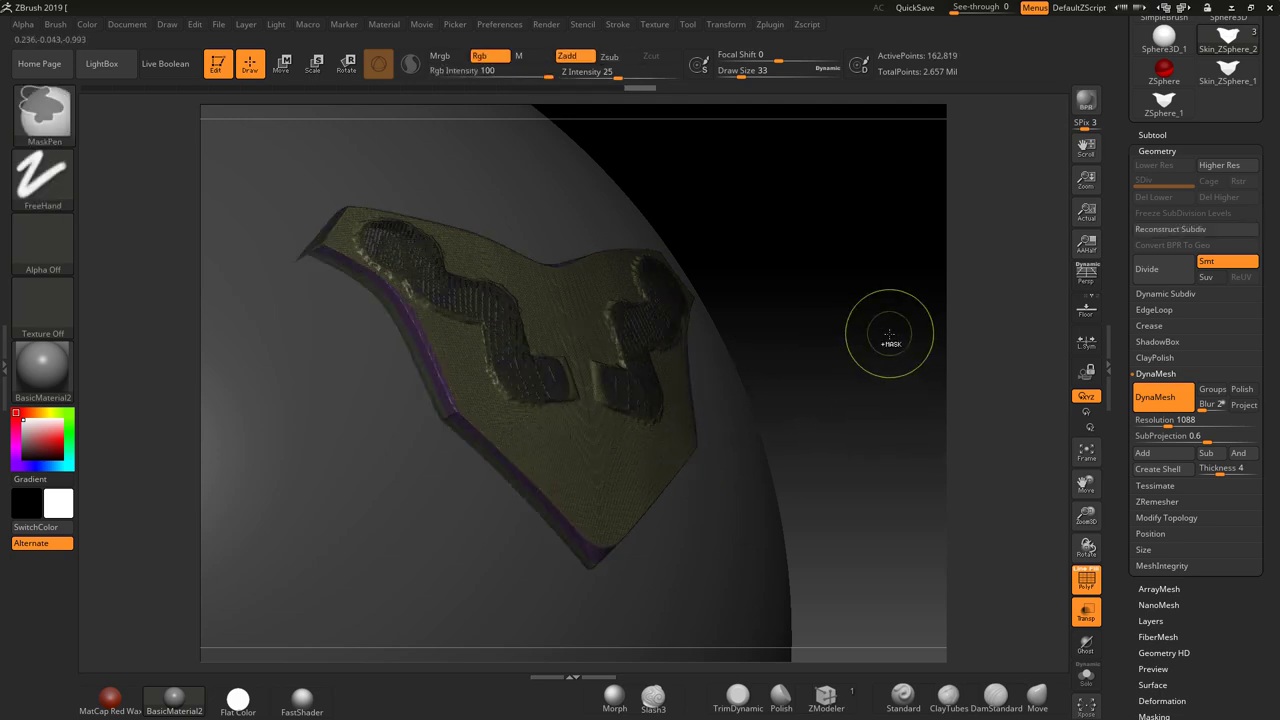
pyautogui.hotkey('ctrl', 'z')
pyautogui.keyDown('ctrl'); pyautogui.keyDown('shift'); pyautogui.click(889, 337); pyautogui.keyUp('shift'); pyautogui.keyUp('ctrl')
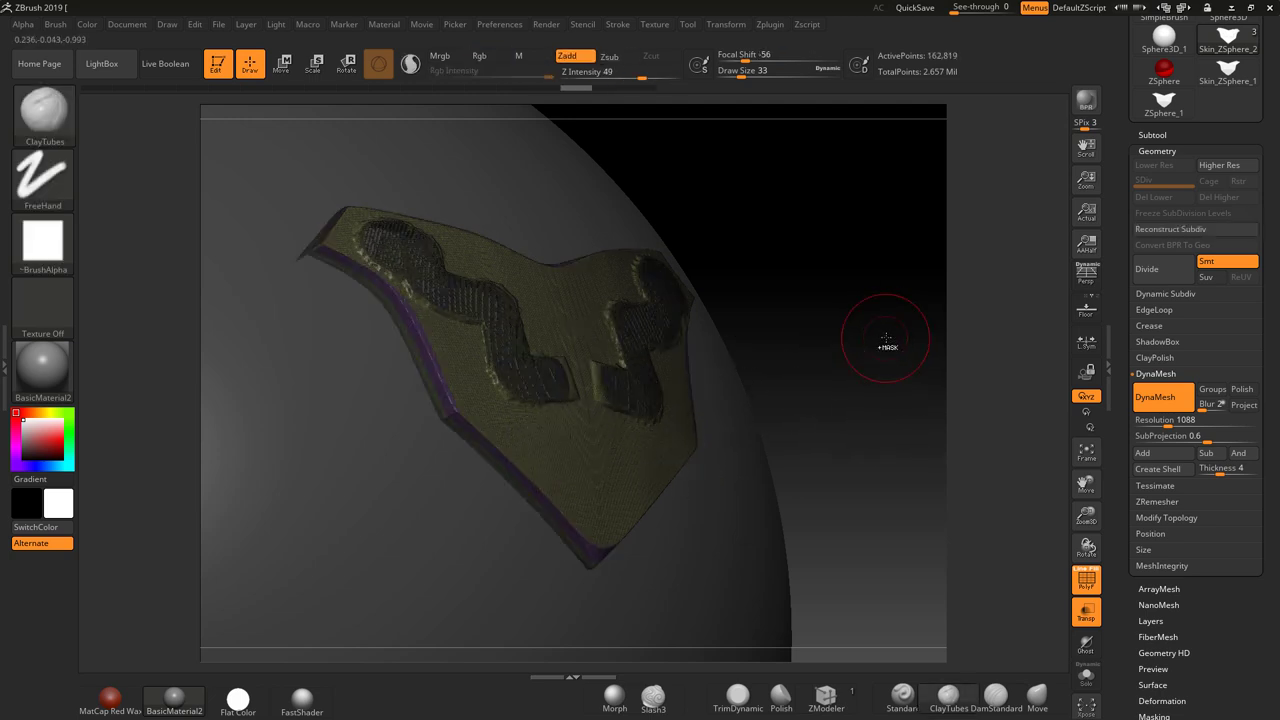
pyautogui.moveTo(888, 353)
pyautogui.mouseDown()
pyautogui.moveTo(883, 363)
pyautogui.moveTo(931, 349)
pyautogui.moveTo(843, 381)
pyautogui.mouseUp()
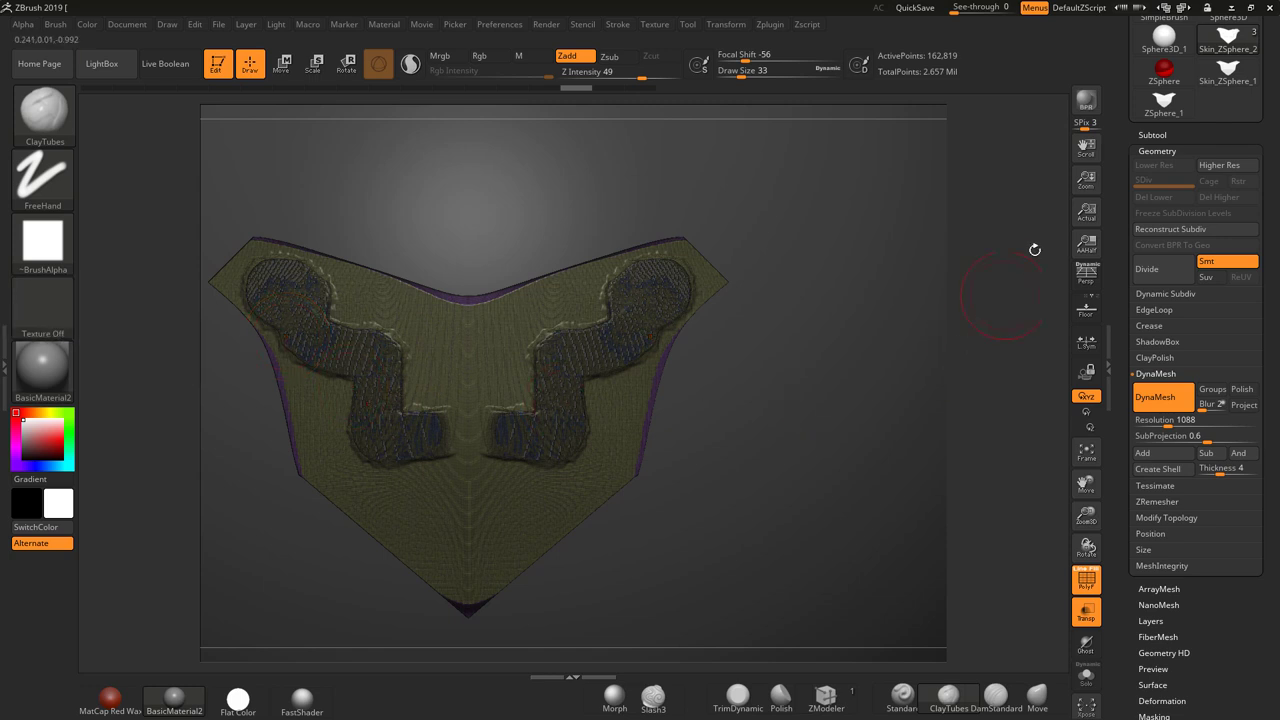
# Step: Select the Base1 sphere subtool and frame the whole sphere in the view
pyautogui.click(1150, 135)
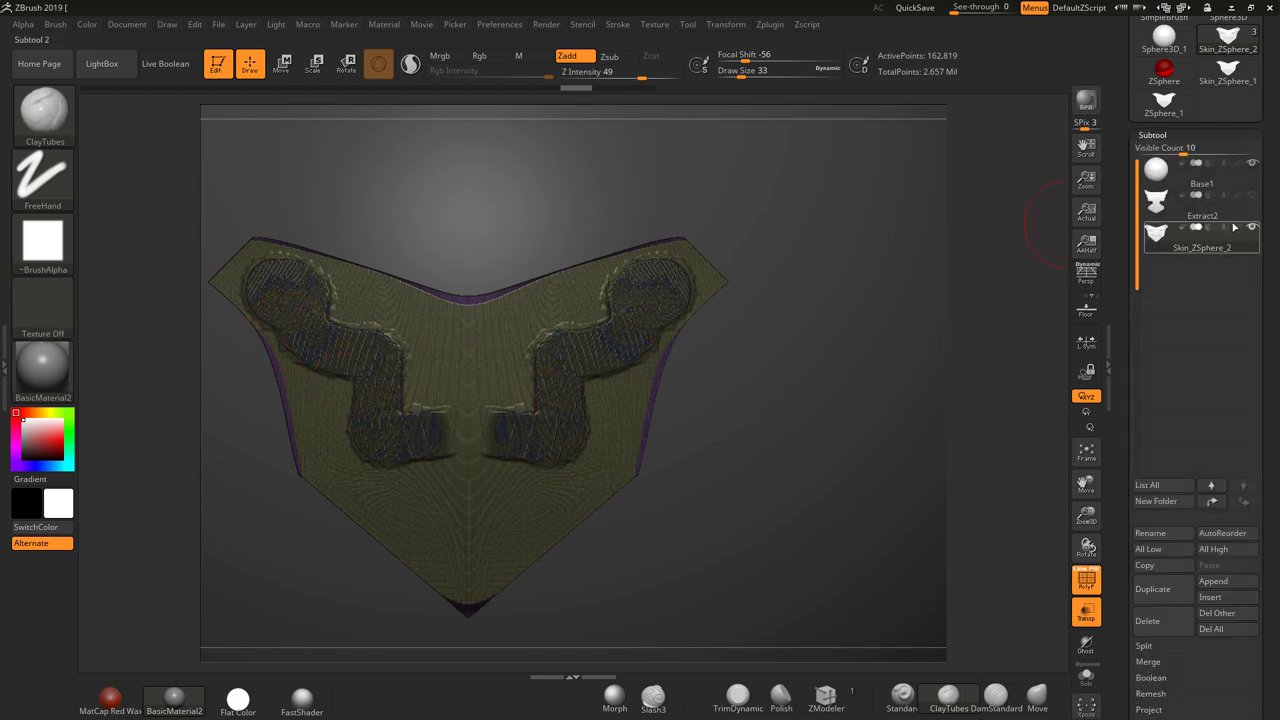
pyautogui.click(1195, 170)
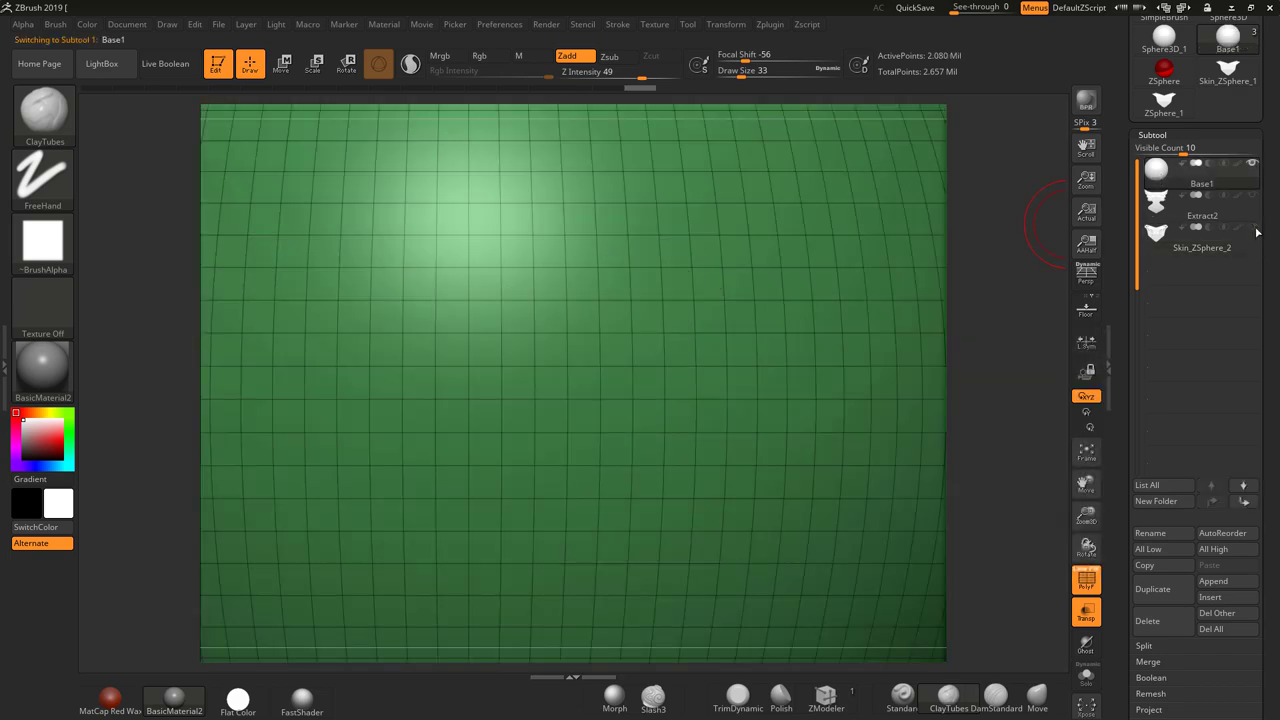
pyautogui.press('f')
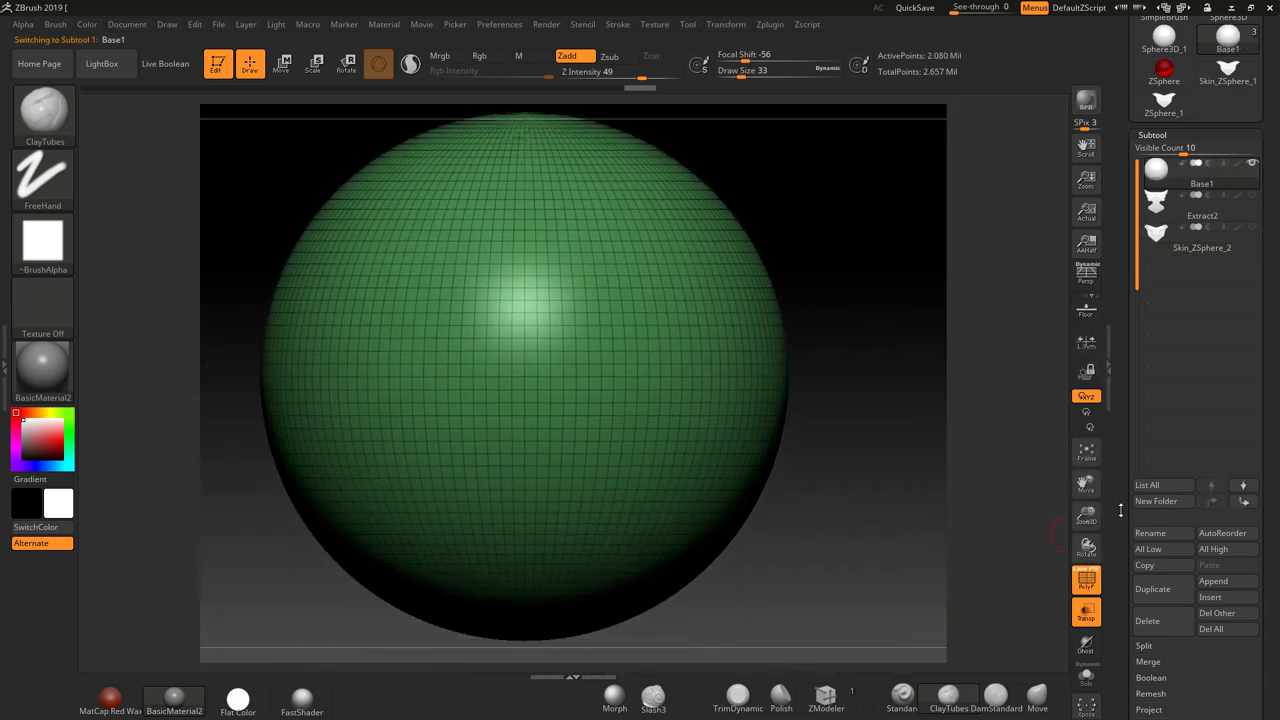
# Step: Switch the active tool to the Plane3D primitive and frame it
pyautogui.moveTo(1268, 185); pyautogui.dragTo(1266, 321)
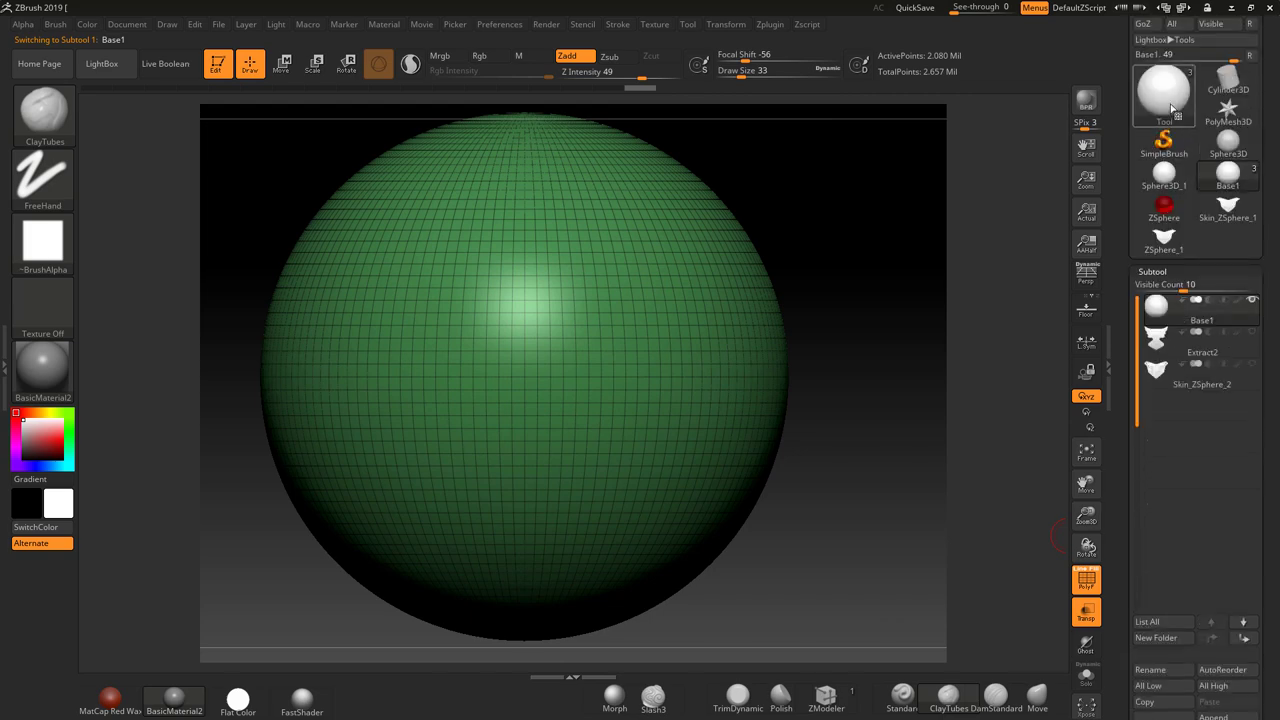
pyautogui.click(1163, 90)
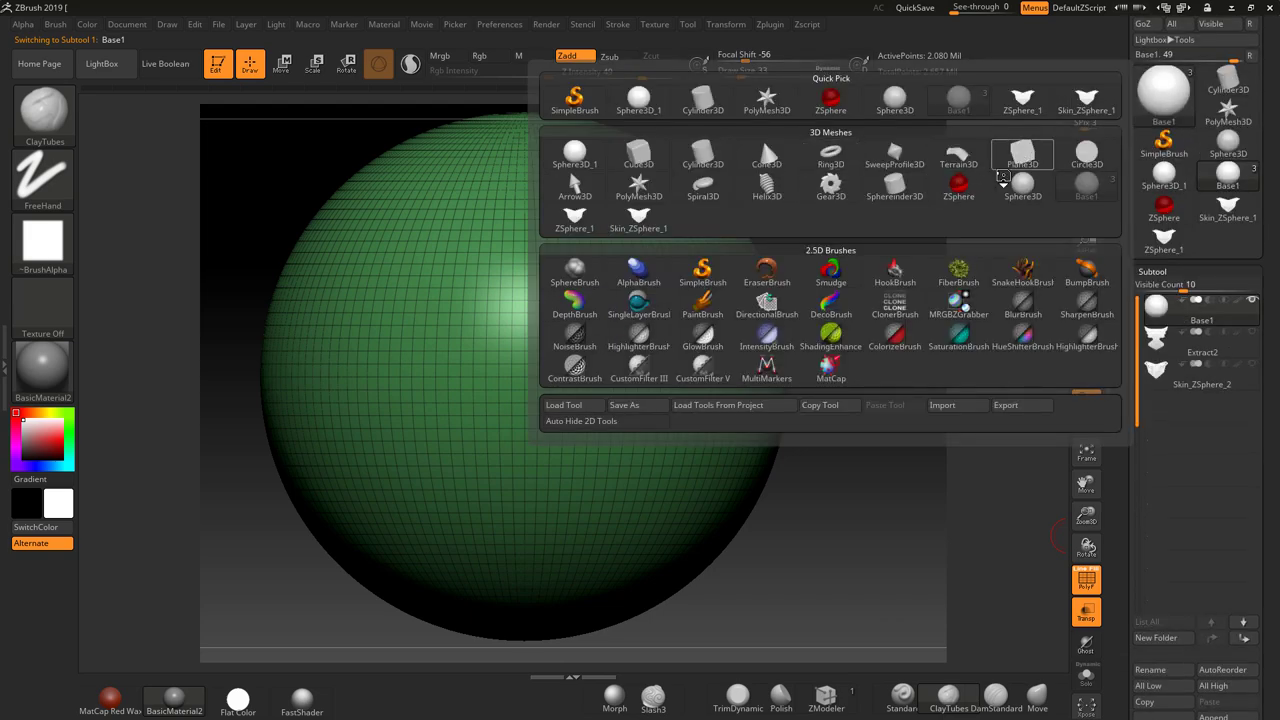
pyautogui.click(1006, 166)
pyautogui.press('f')
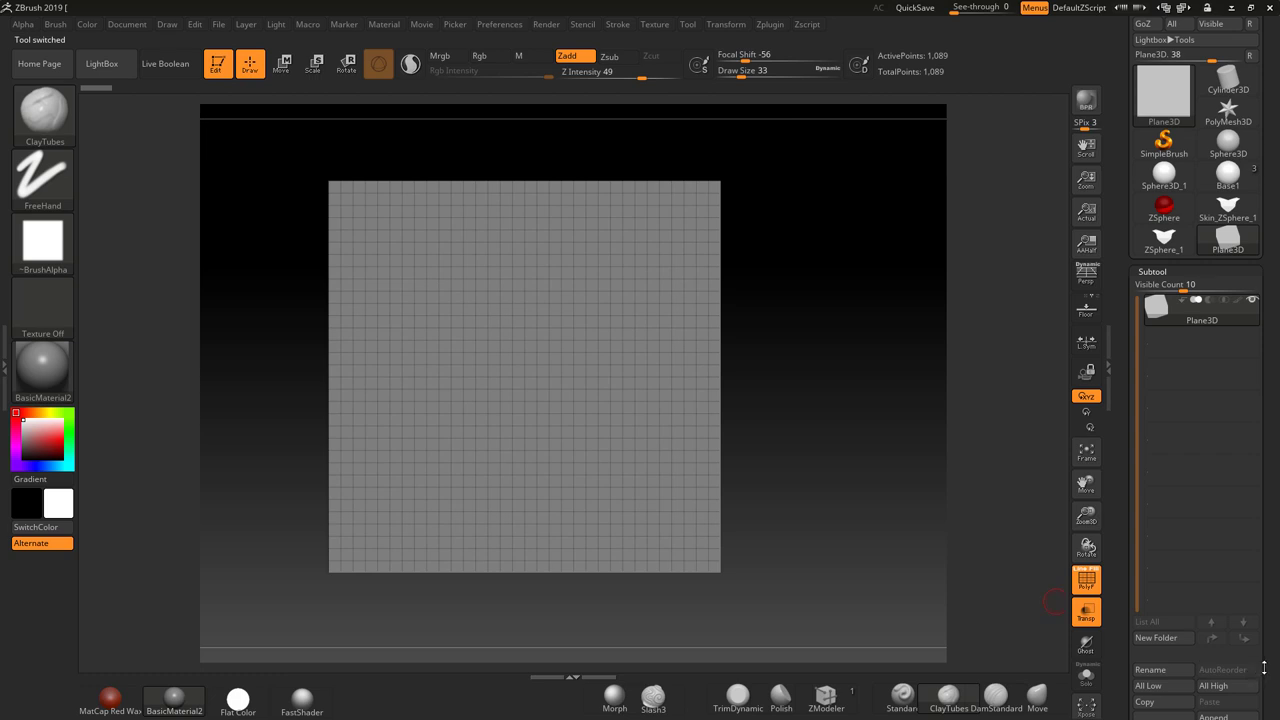
# Step: Initialize the plane with HDivide 4 and VDivide 4
pyautogui.moveTo(1264, 668); pyautogui.dragTo(1269, 507)
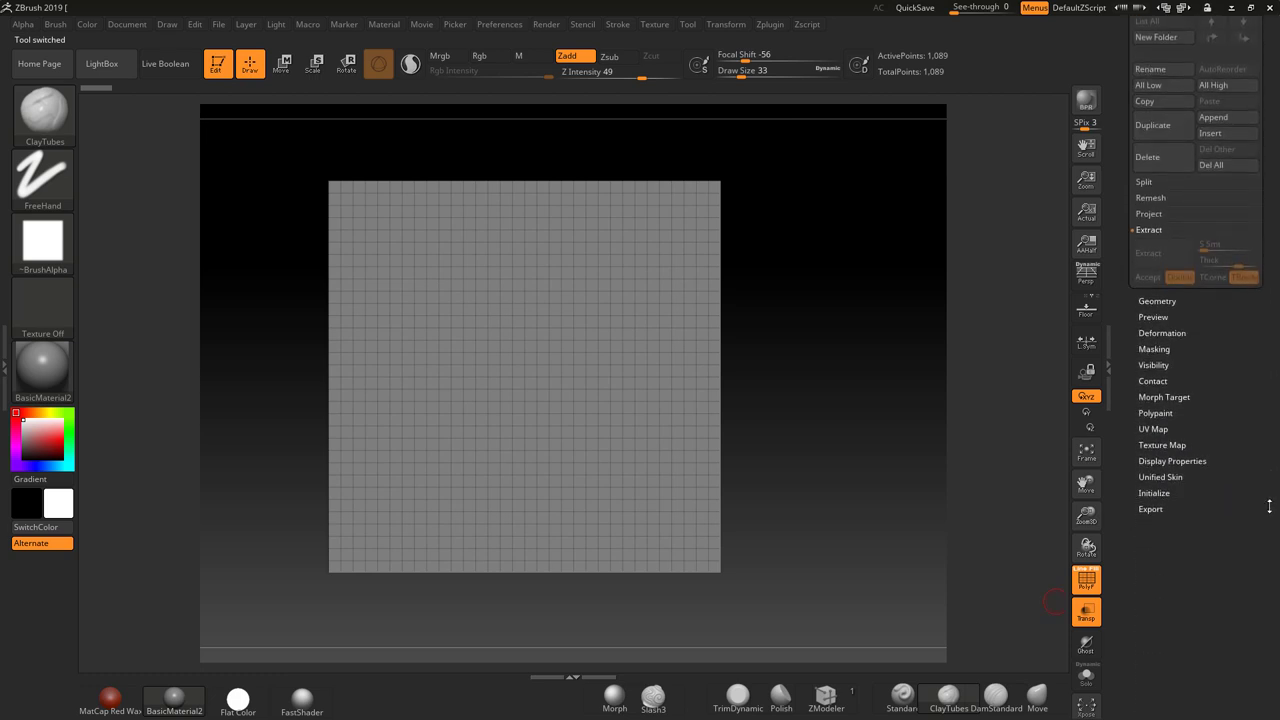
pyautogui.click(1152, 492)
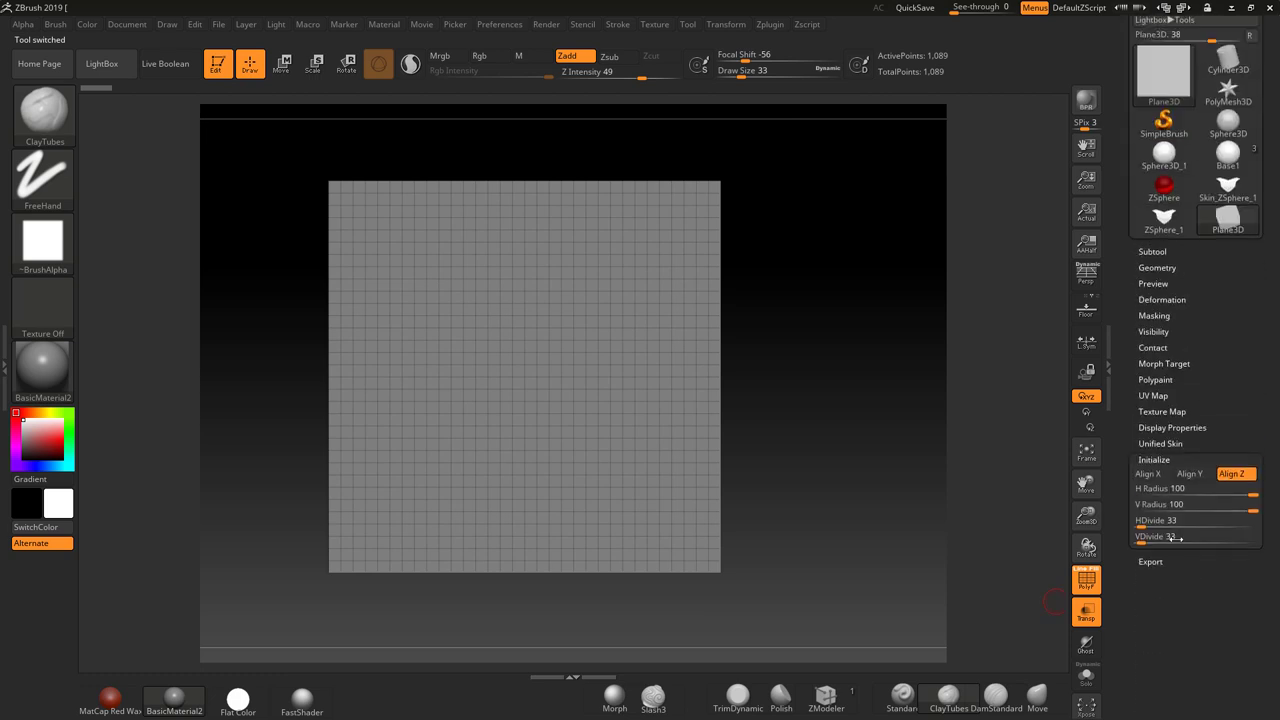
pyautogui.moveTo(1141, 522); pyautogui.dragTo(1134, 521)
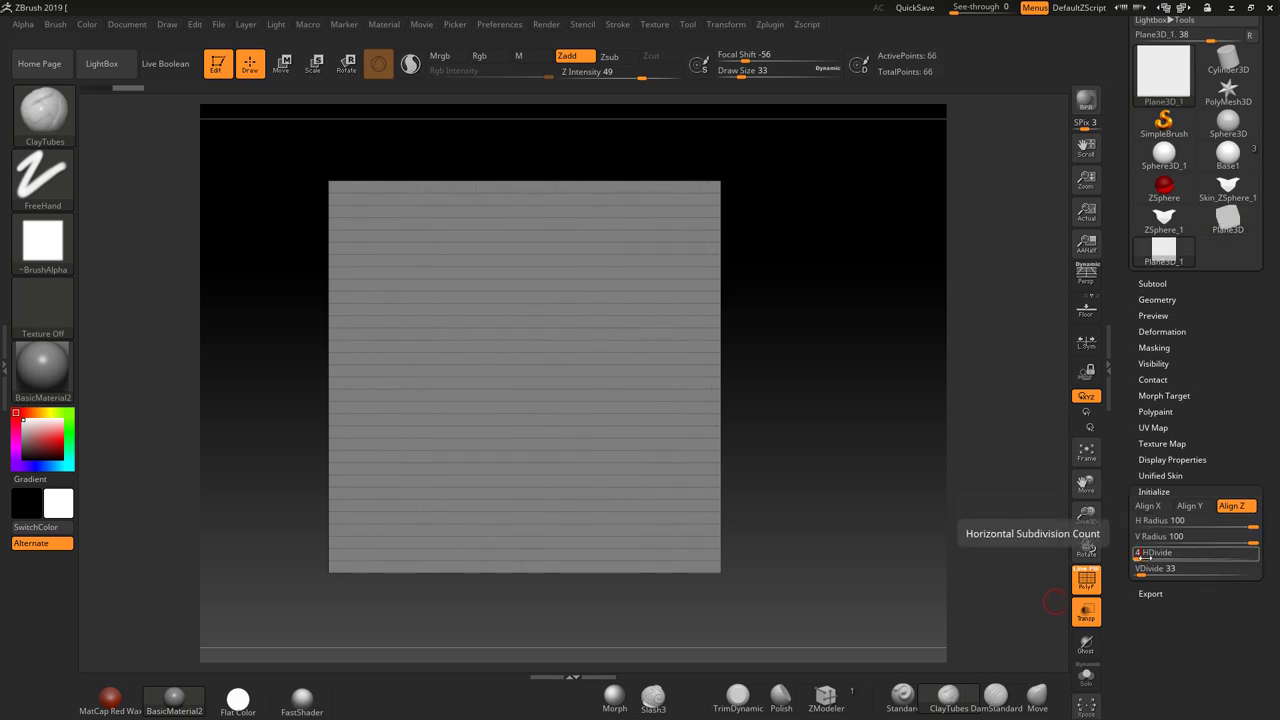
pyautogui.click(1141, 569)
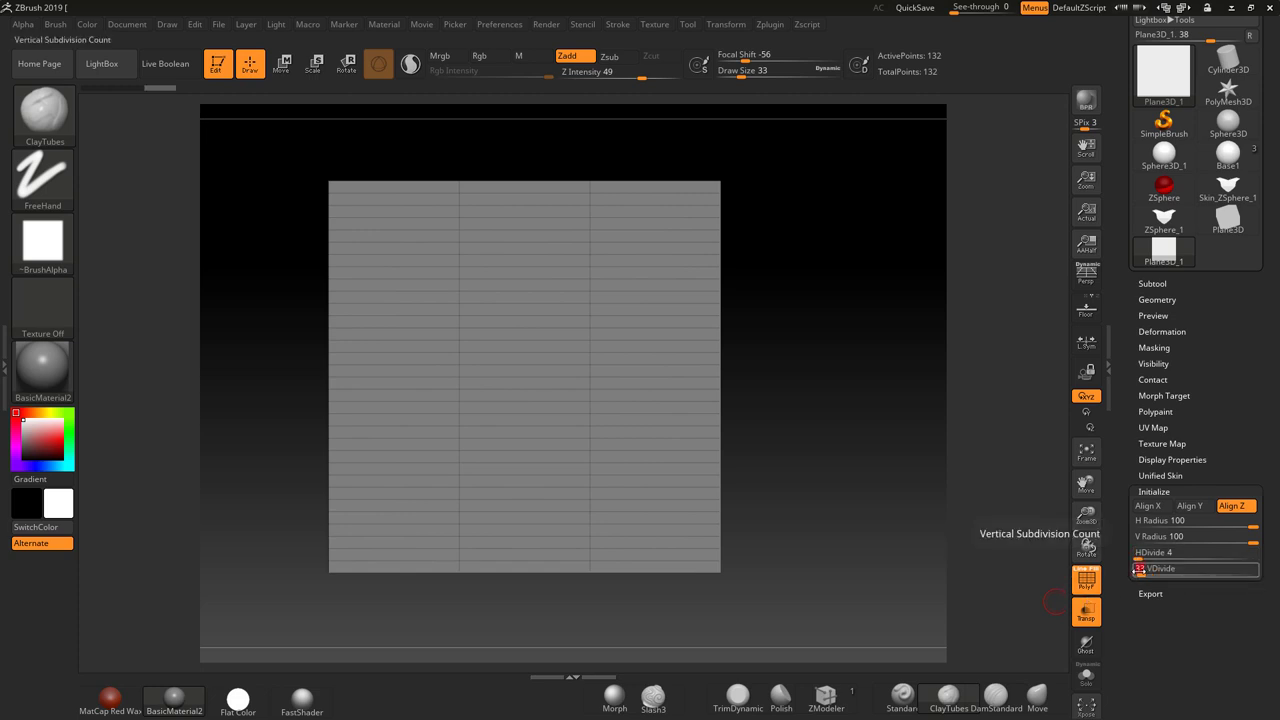
pyautogui.moveTo(1137, 570); pyautogui.dragTo(1139, 569)
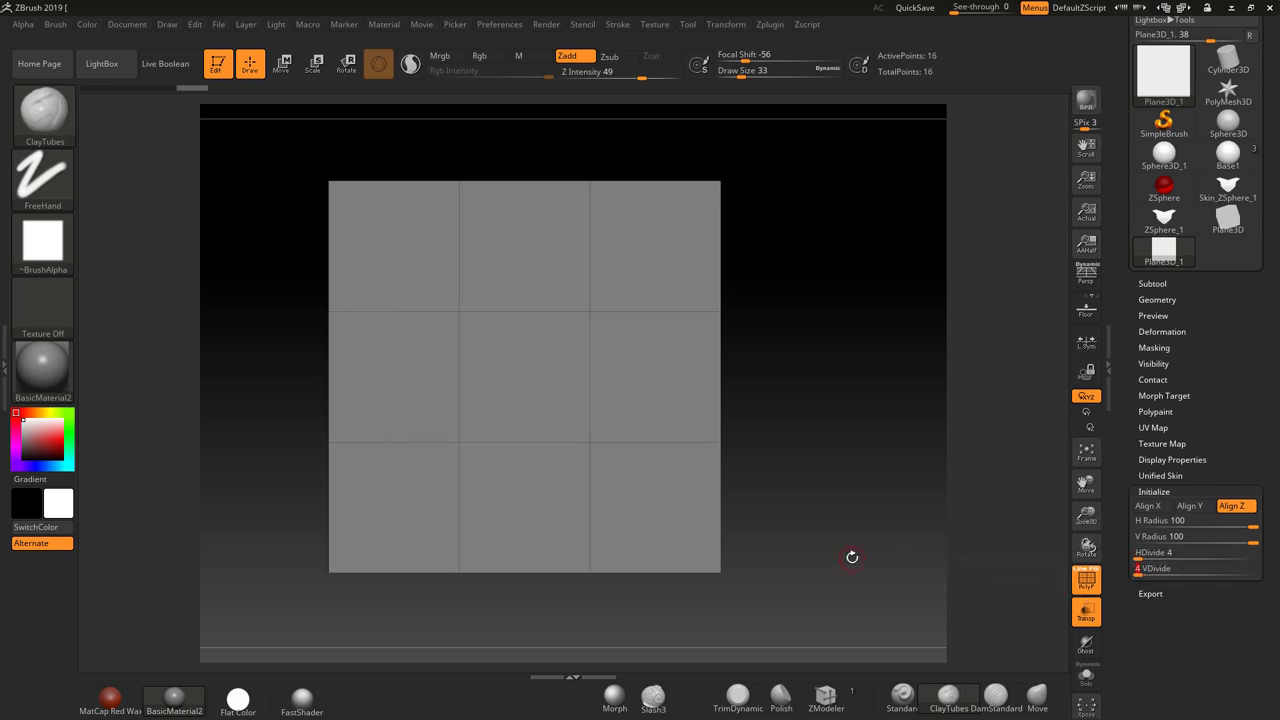
# Step: Convert the plane to a PolyMesh3D and activate symmetry across the X axis
pyautogui.moveTo(1240, 383); pyautogui.dragTo(1243, 446)
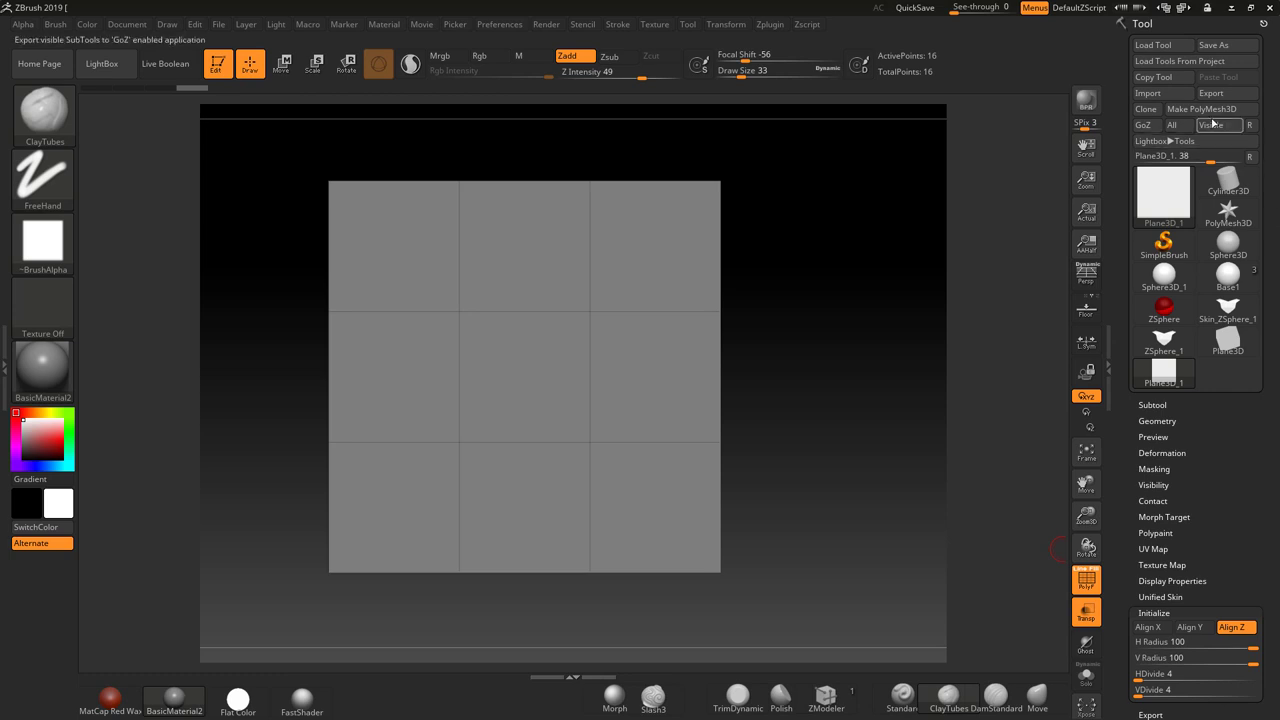
pyautogui.click(1210, 112)
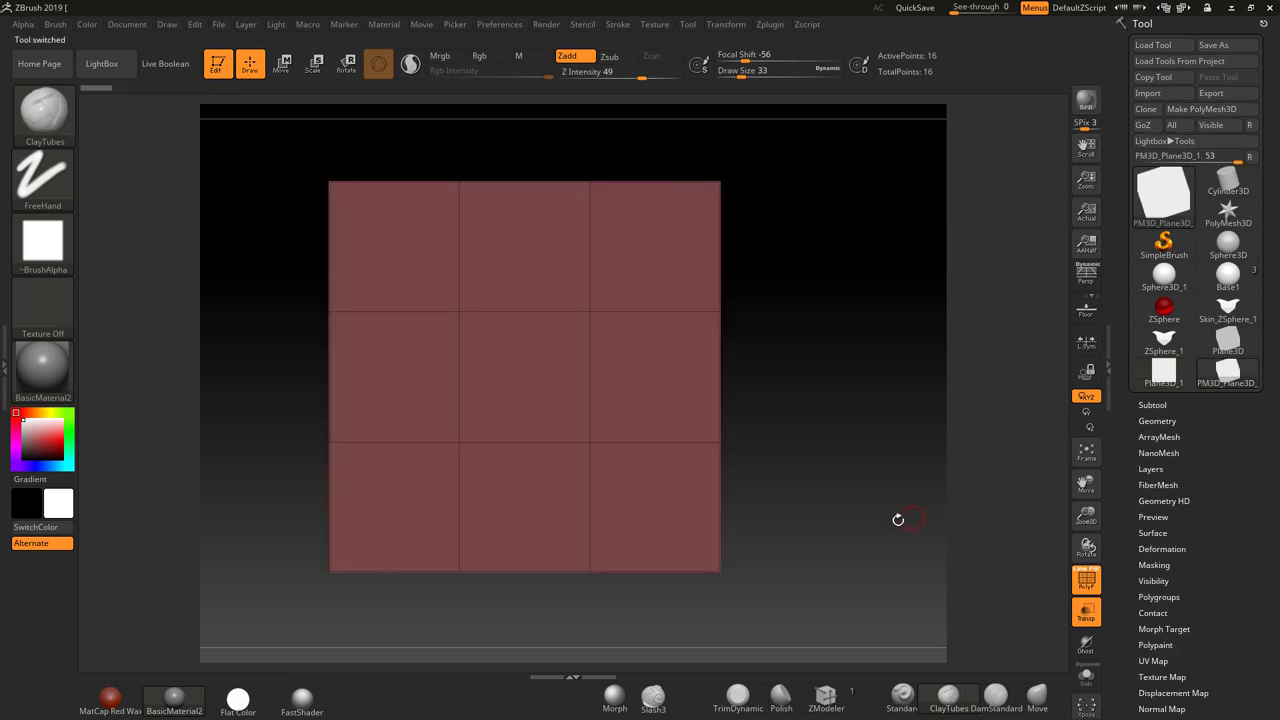
pyautogui.click(727, 24)
pyautogui.click(757, 376)
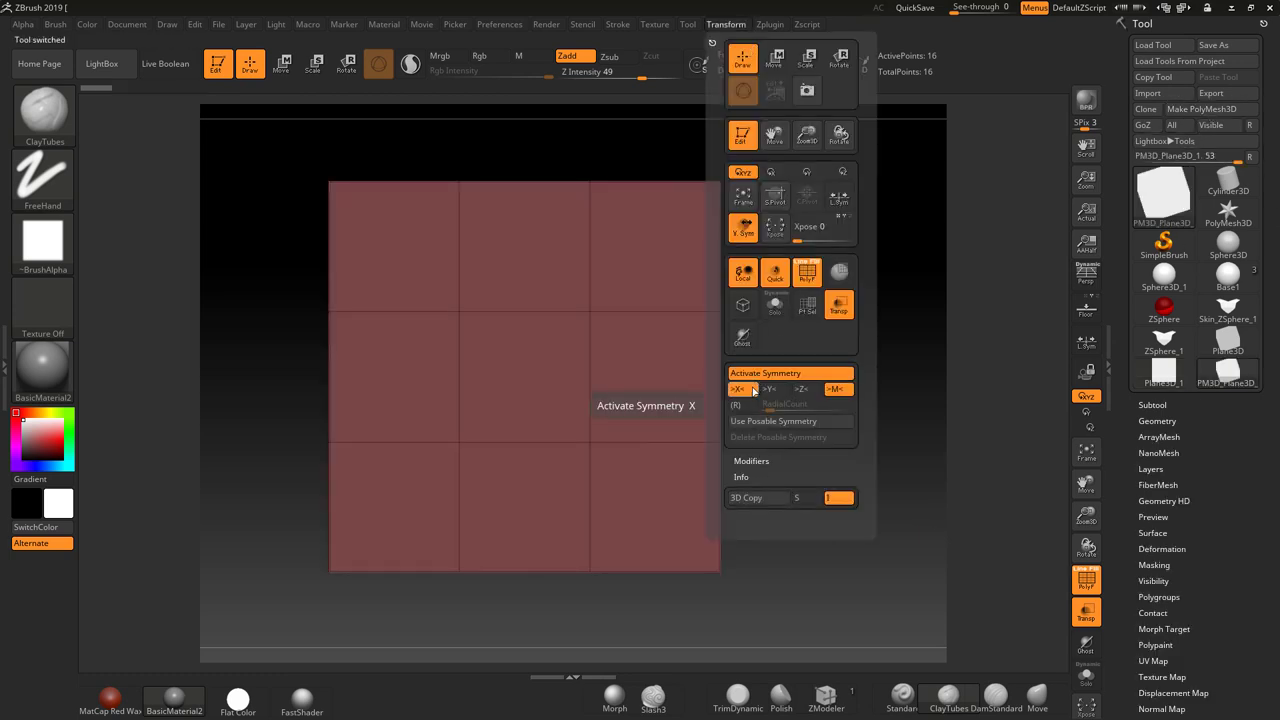
# Step: Isolate the plane's two bottom corner points with an inverted mask, scale them inward along X, and clear the mask
pyautogui.keyDown('ctrl'); pyautogui.moveTo(768, 532); pyautogui.dragTo(678, 605); pyautogui.keyUp('ctrl')
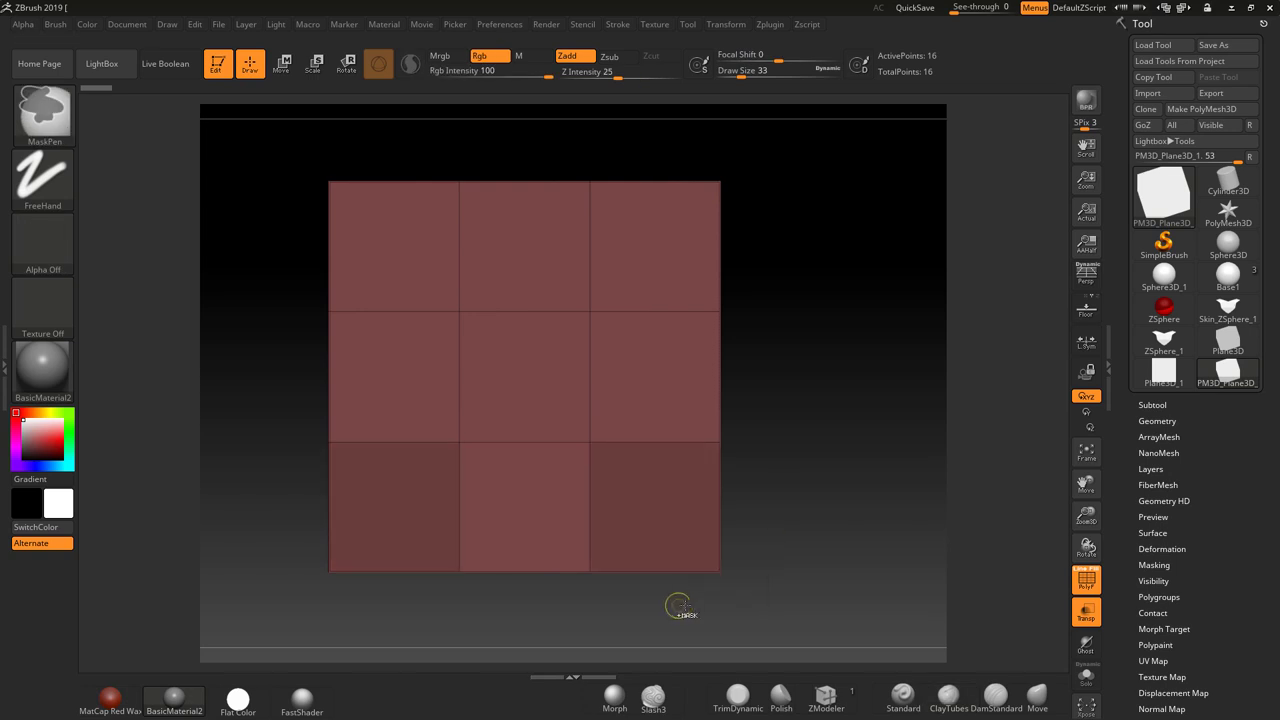
pyautogui.keyDown('ctrl'); pyautogui.click(826, 465); pyautogui.keyUp('ctrl')
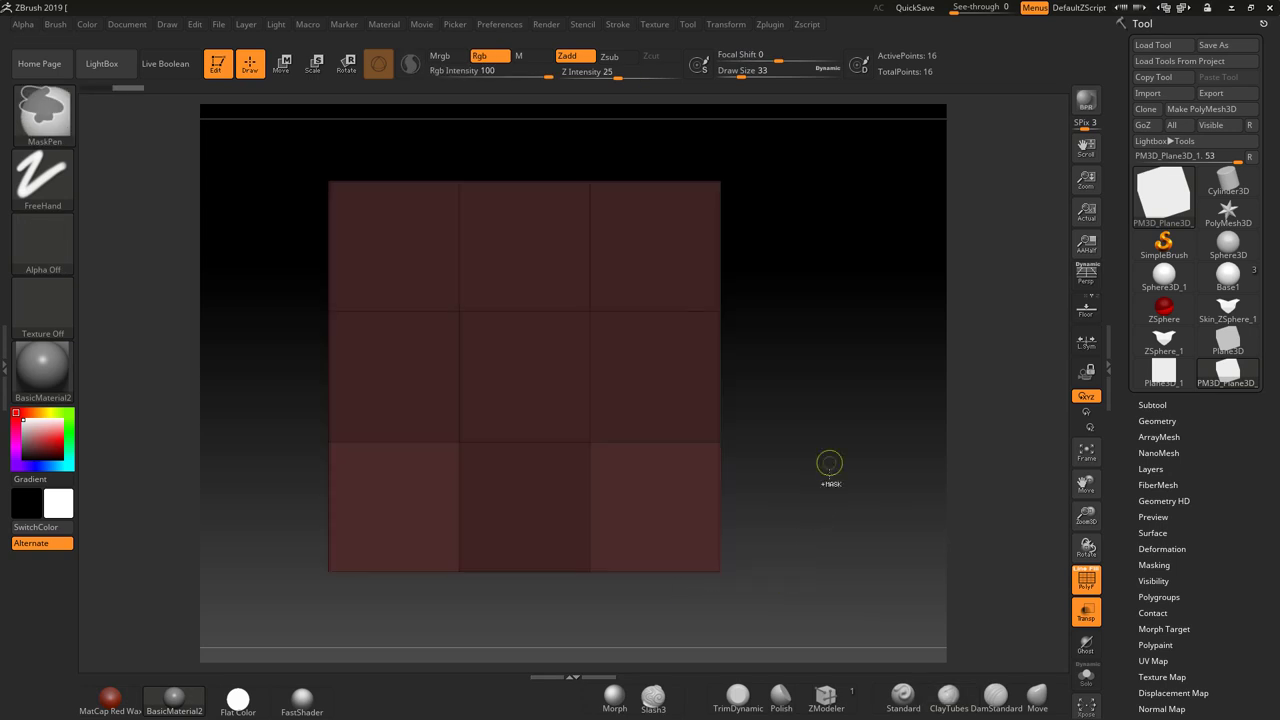
pyautogui.click(313, 66)
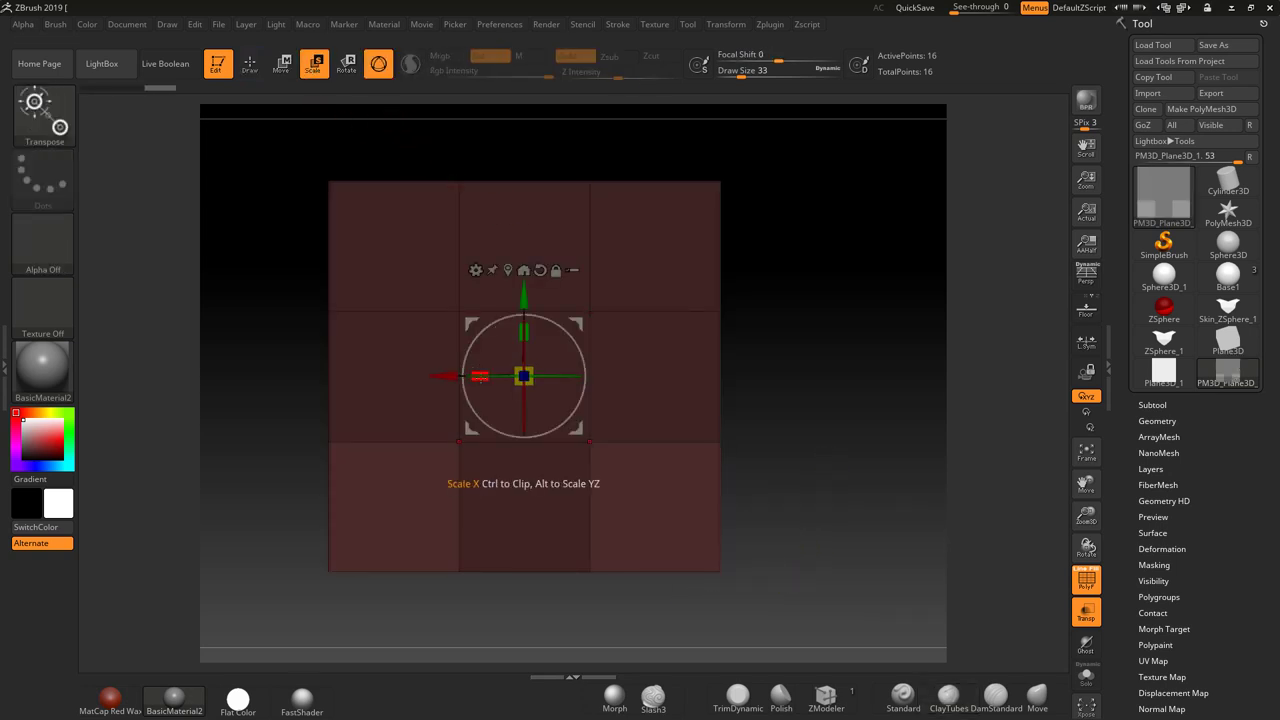
pyautogui.moveTo(480, 375); pyautogui.dragTo(576, 374)
pyautogui.keyDown('ctrl'); pyautogui.moveTo(748, 380); pyautogui.dragTo(781, 338); pyautogui.keyUp('ctrl')
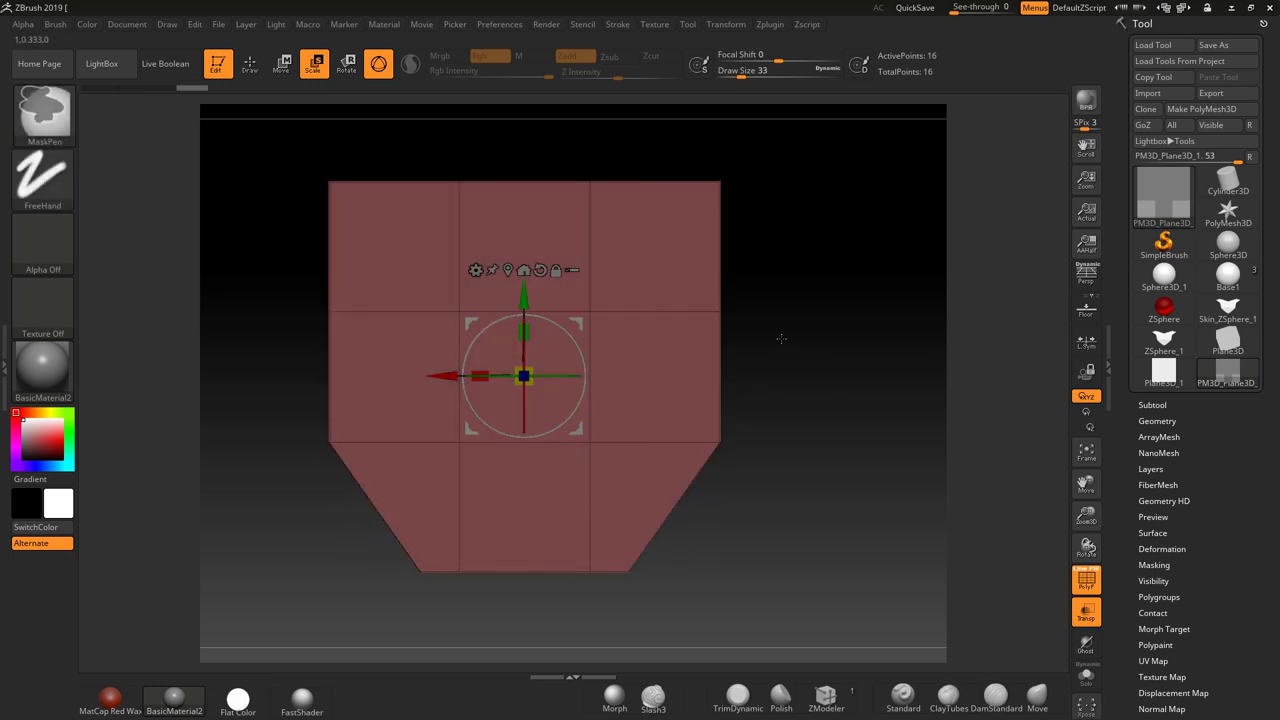
# Step: Isolate the plane's two top corner points with an inverted mask, scale them outward along X, and clear the mask
pyautogui.keyDown('ctrl'); pyautogui.moveTo(776, 144); pyautogui.dragTo(674, 206); pyautogui.keyUp('ctrl')
pyautogui.keyDown('ctrl'); pyautogui.click(740, 240); pyautogui.keyUp('ctrl')
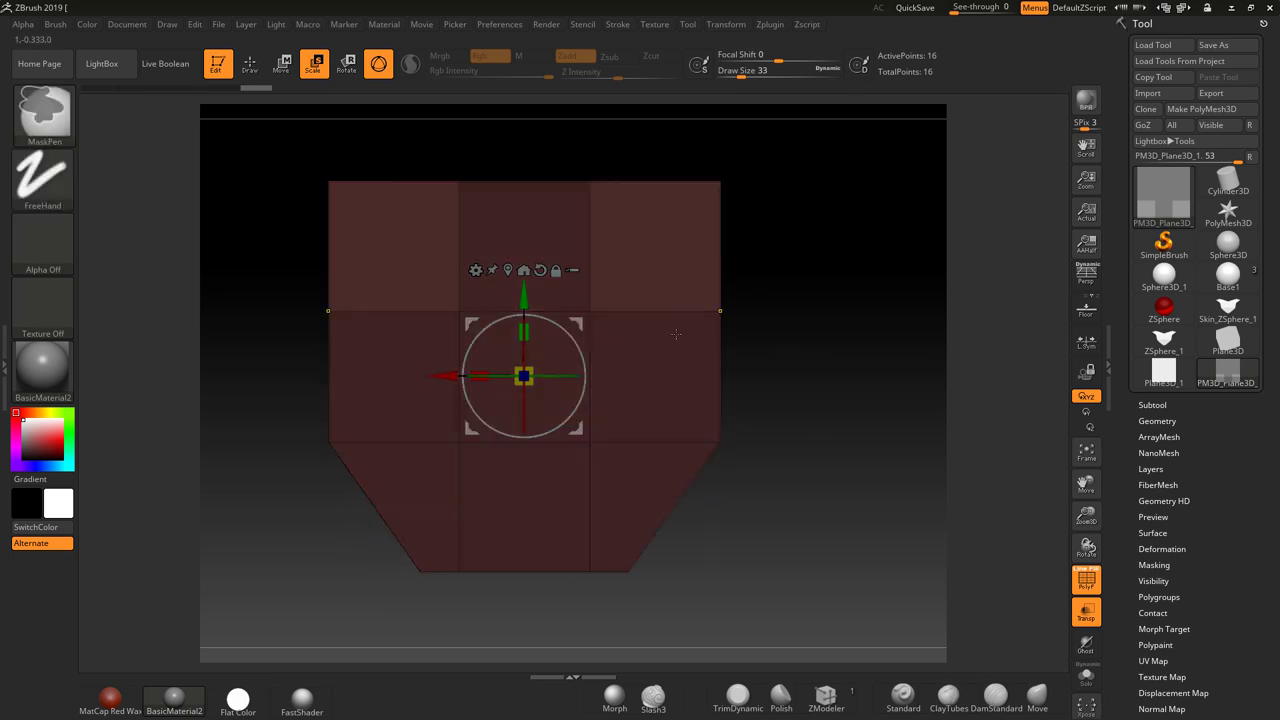
pyautogui.moveTo(480, 375); pyautogui.dragTo(364, 380)
pyautogui.keyDown('ctrl'); pyautogui.moveTo(782, 399); pyautogui.dragTo(807, 458); pyautogui.keyUp('ctrl')
# Step: Isolate the two middle points of the plane's top edge with an inverted mask, raise them, and clear the mask
pyautogui.keyDown('ctrl'); pyautogui.moveTo(437, 158); pyautogui.dragTo(681, 231); pyautogui.keyUp('ctrl')
pyautogui.keyDown('ctrl'); pyautogui.click(802, 399); pyautogui.keyUp('ctrl')
pyautogui.moveTo(523, 296); pyautogui.dragTo(523, 235)
pyautogui.keyDown('ctrl'); pyautogui.moveTo(817, 508); pyautogui.dragTo(788, 495); pyautogui.keyUp('ctrl')
# Step: Isolate the two middle points of the bottom edge, move them down, scale them together into a narrow tip, and clear the mask
pyautogui.press('ctrl')
pyautogui.keyDown('ctrl'); pyautogui.moveTo(561, 511); pyautogui.dragTo(637, 474); pyautogui.keyUp('ctrl')
pyautogui.keyDown('ctrl'); pyautogui.click(774, 497); pyautogui.keyUp('ctrl')
pyautogui.moveTo(542, 172); pyautogui.dragTo(541, 220)
pyautogui.moveTo(496, 297); pyautogui.dragTo(530, 297)
pyautogui.keyDown('ctrl'); pyautogui.moveTo(865, 440); pyautogui.dragTo(854, 535); pyautogui.keyUp('ctrl')
# Step: Return to Draw mode and inspect the plane's back side with double-sided display turned on, then turn that display off again
pyautogui.moveTo(897, 457); pyautogui.dragTo(815, 467)
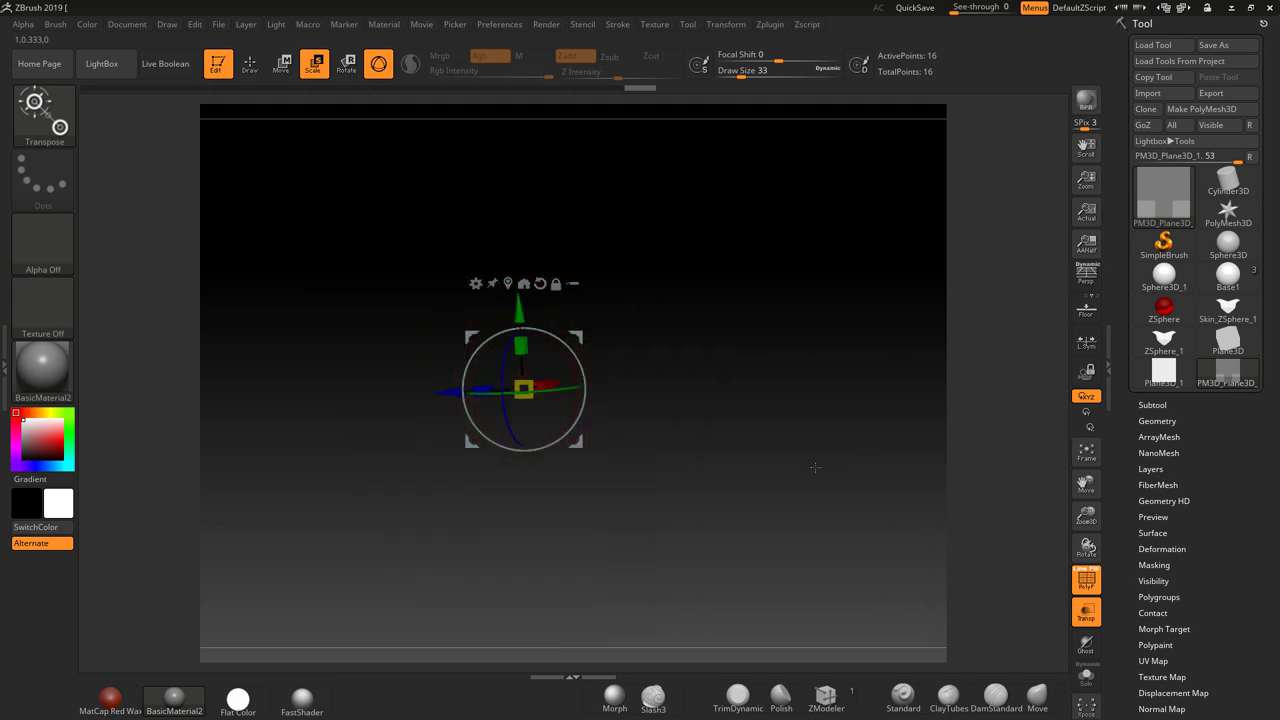
pyautogui.click(251, 68)
pyautogui.moveTo(709, 402); pyautogui.dragTo(822, 400)
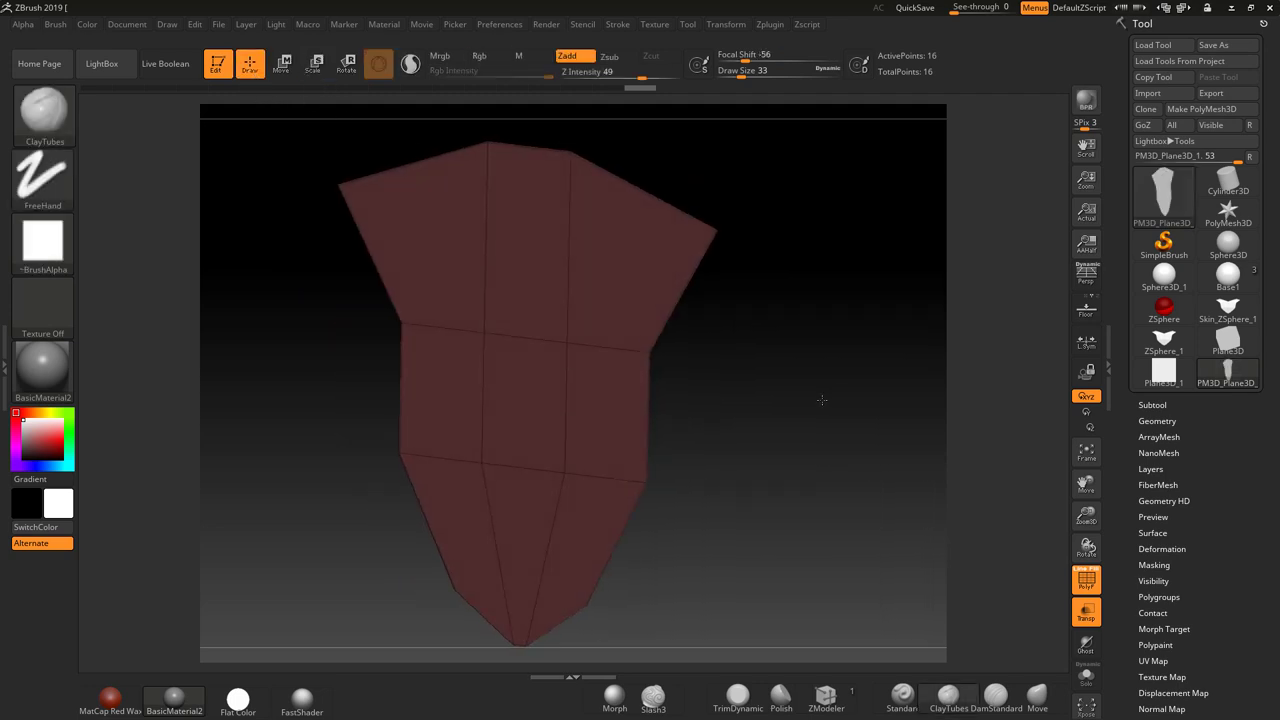
pyautogui.scroll(-1, 1238, 645)
pyautogui.moveTo(857, 515); pyautogui.dragTo(802, 516)
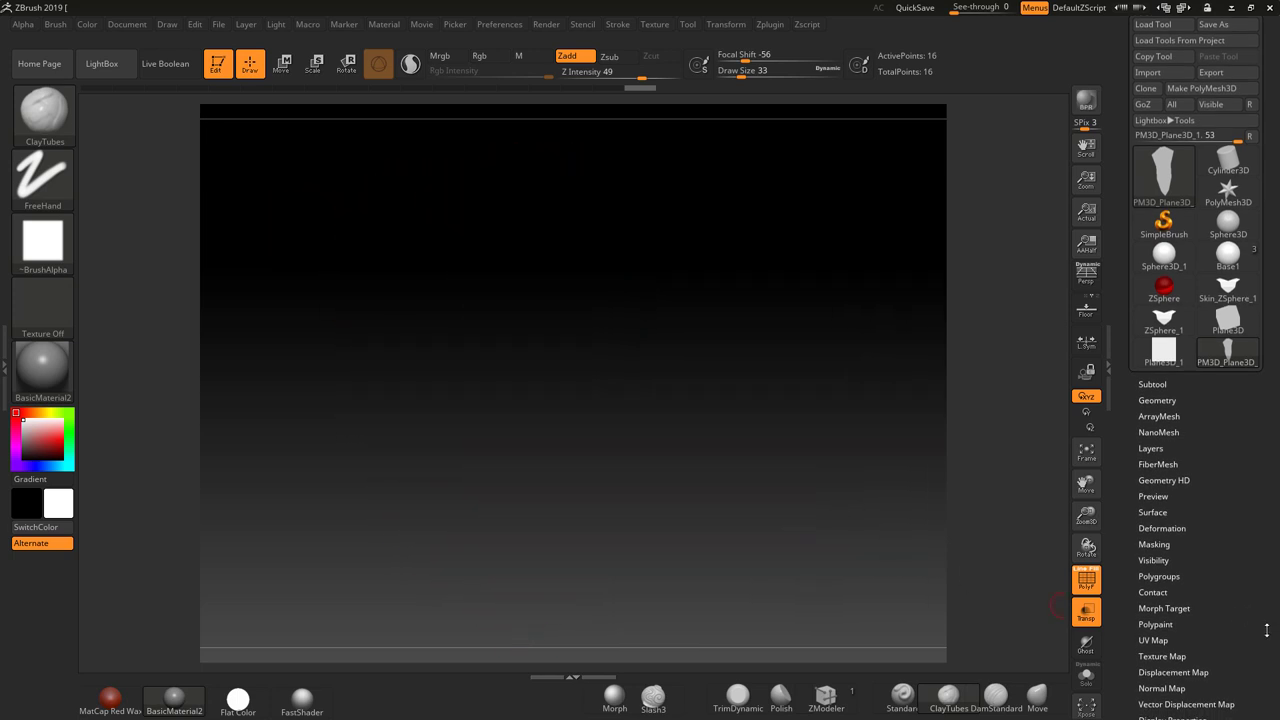
pyautogui.scroll(-5, 1231, 560)
pyautogui.click(1170, 525)
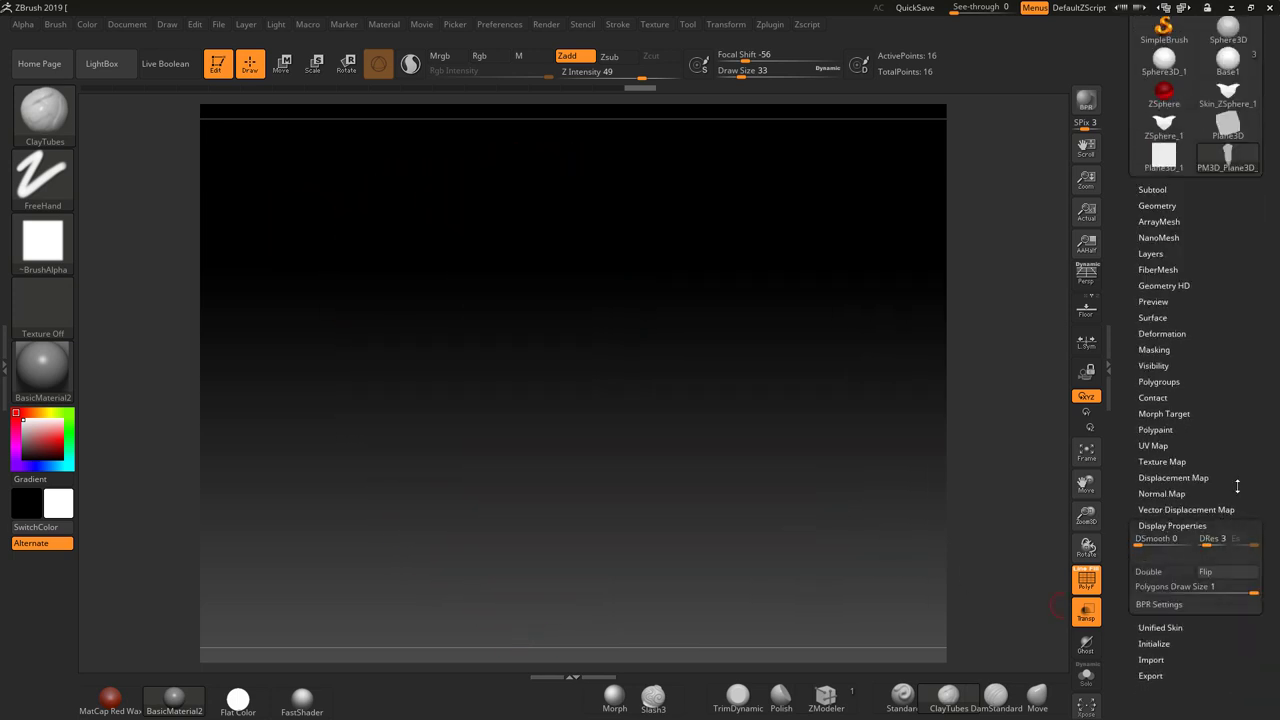
pyautogui.click(1162, 572)
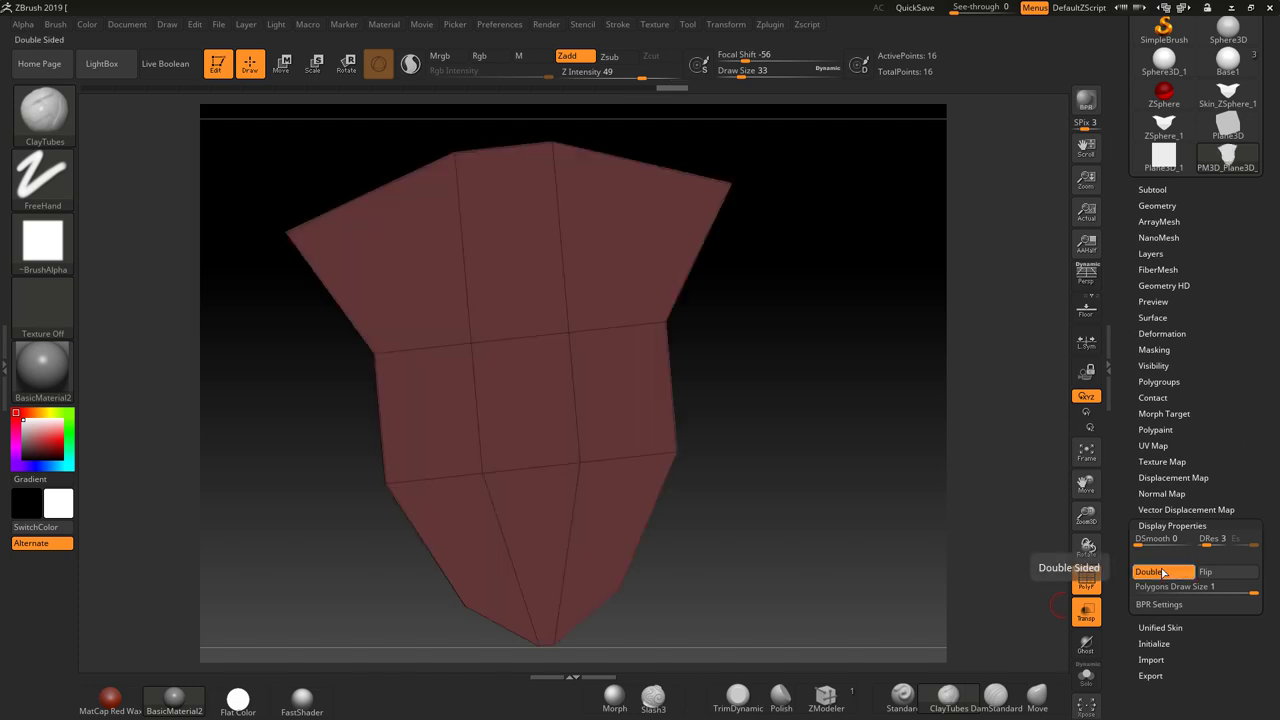
pyautogui.click(1162, 572)
pyautogui.moveTo(894, 494); pyautogui.dragTo(997, 481)
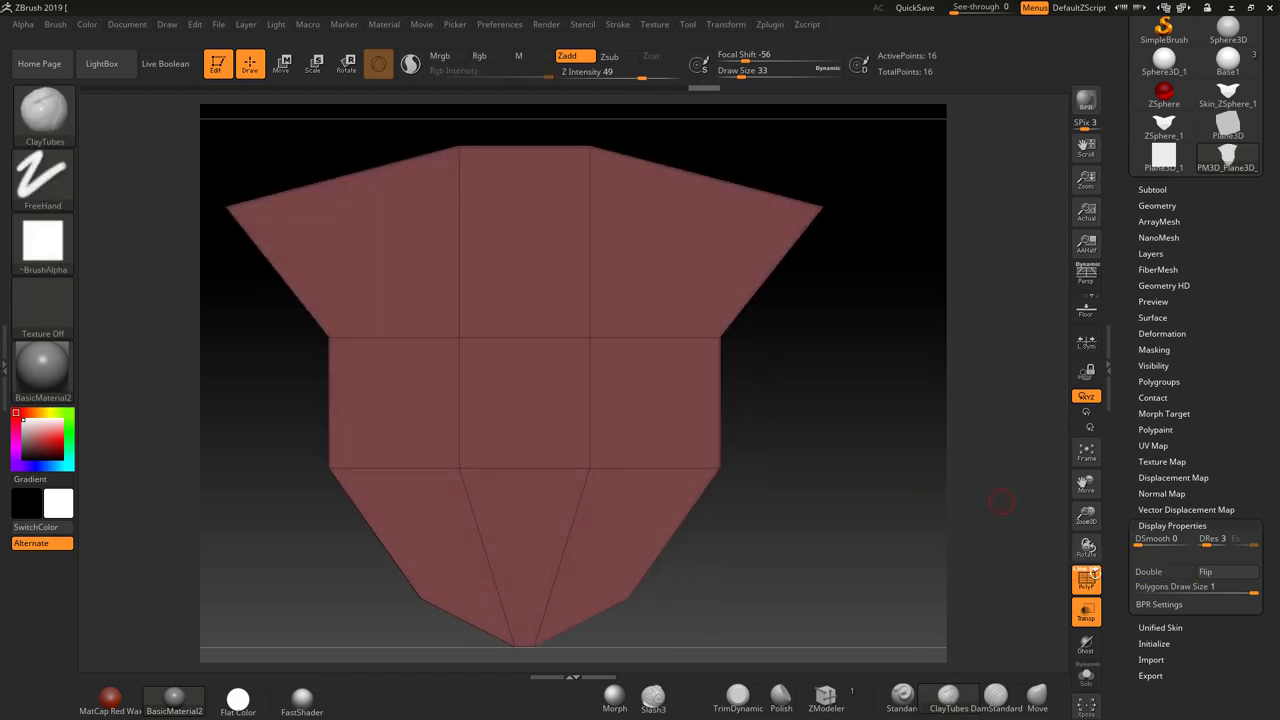
# Step: Turn off transparency and check the shaped plane briefly without its polyframe
pyautogui.click(1086, 612)
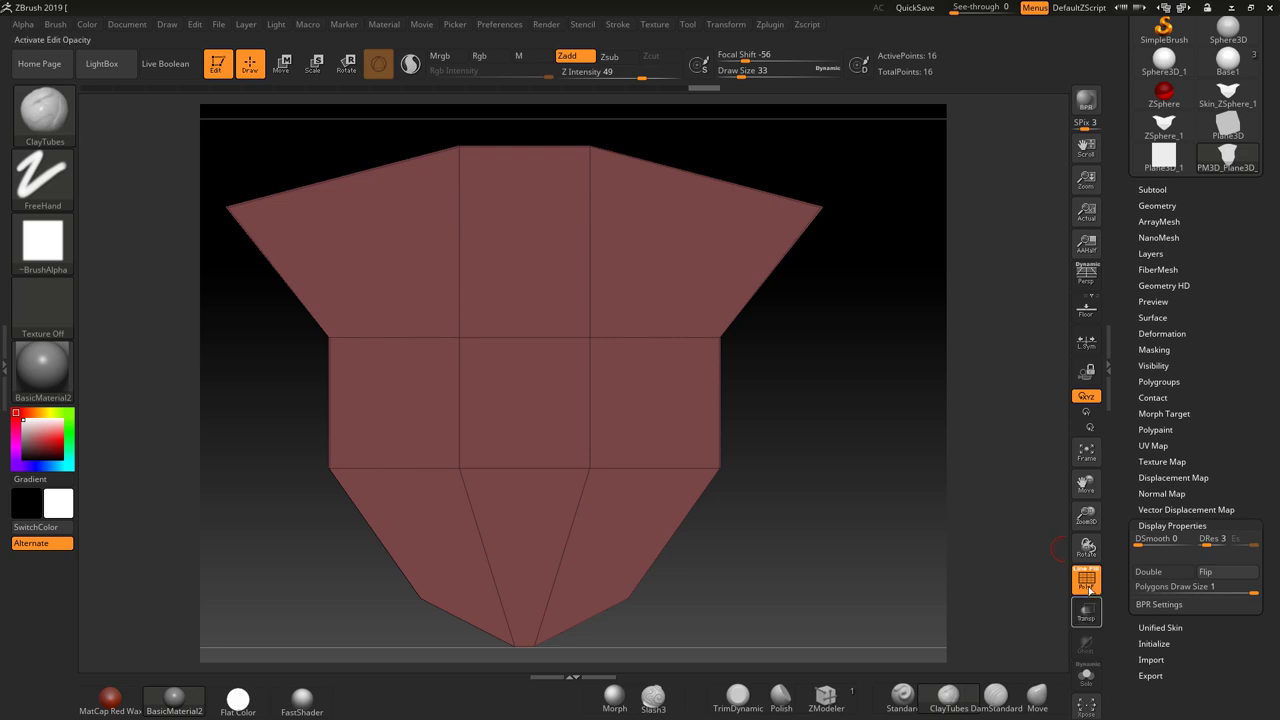
pyautogui.click(1086, 578)
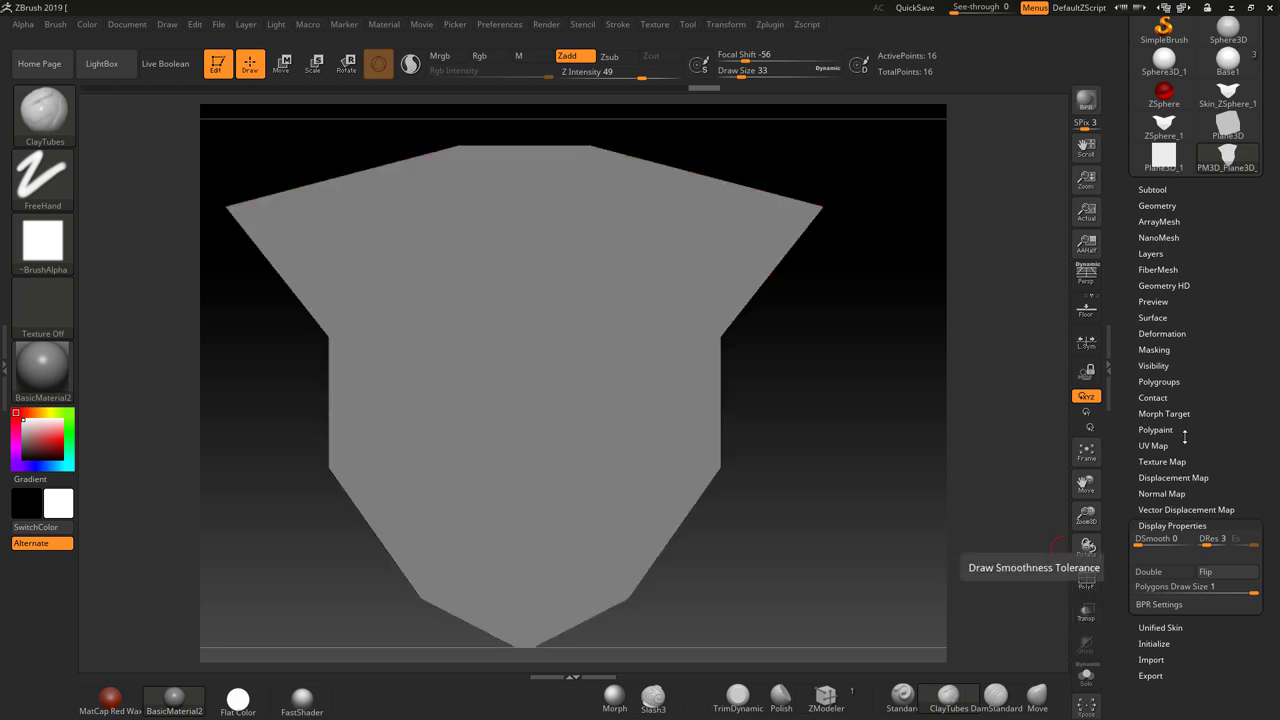
pyautogui.click(1090, 583)
# Step: Rename the shaped plane subtool as Test
pyautogui.click(1155, 190)
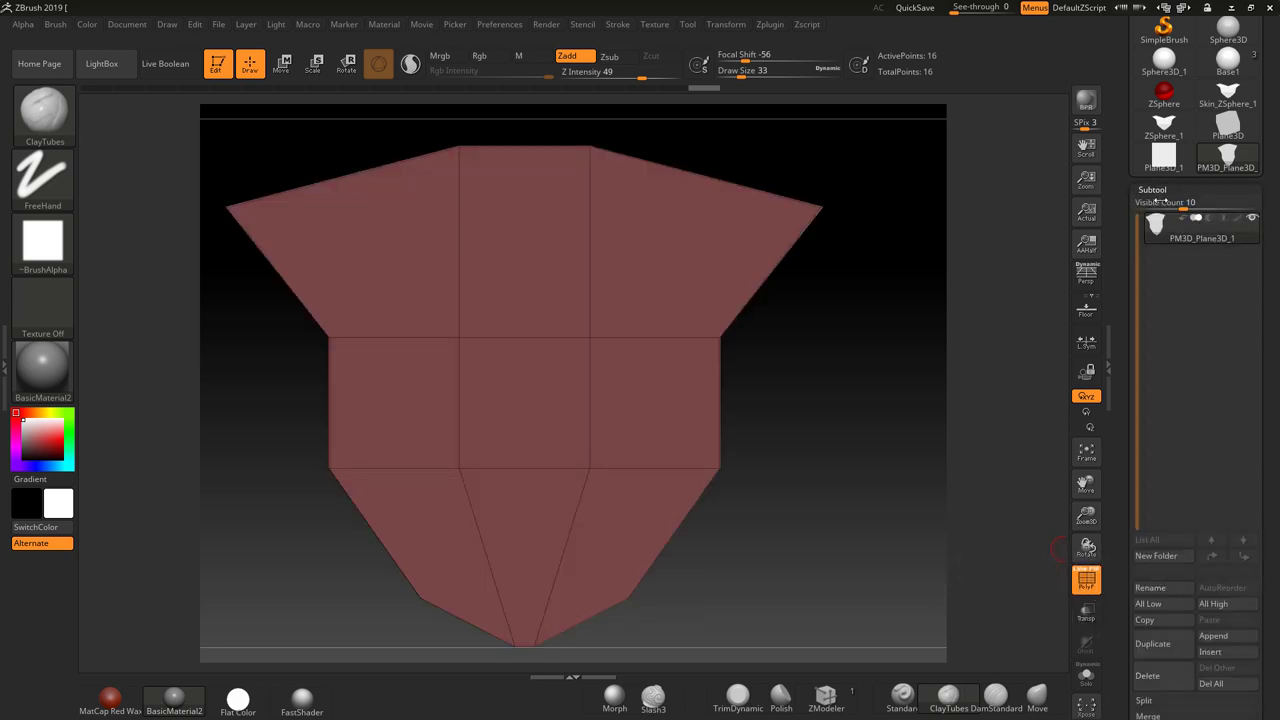
pyautogui.click(1163, 589)
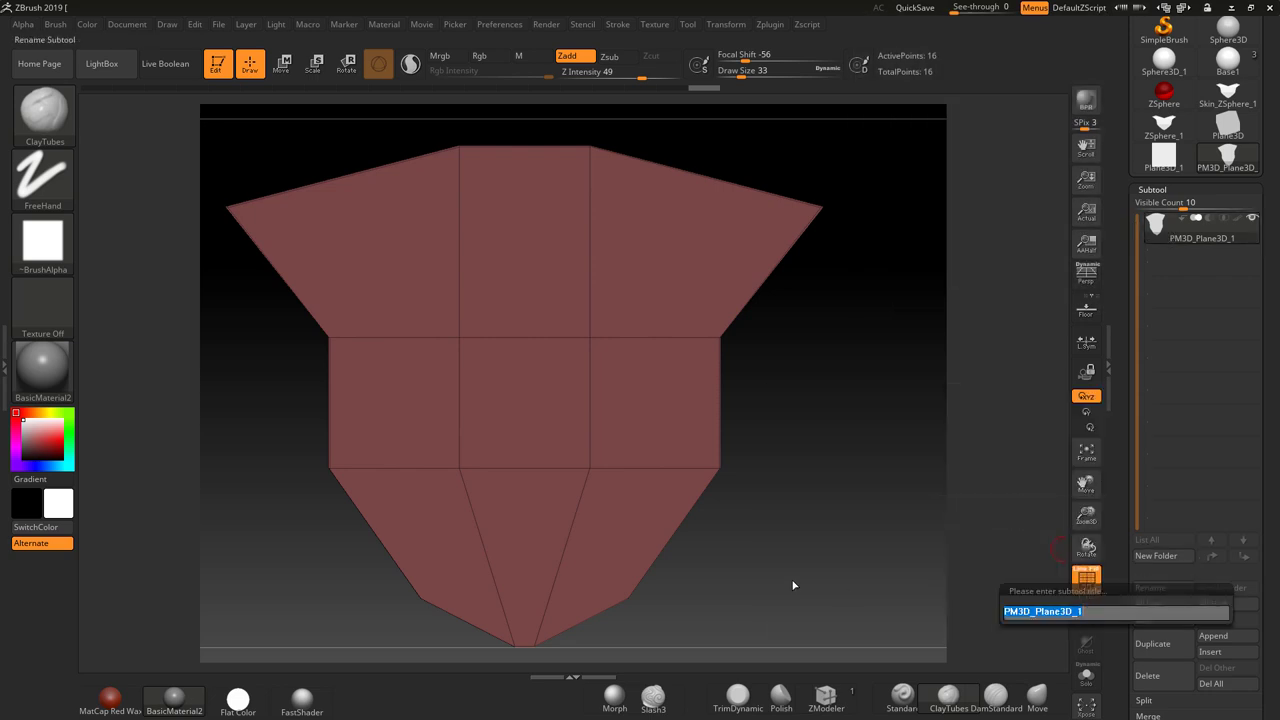
pyautogui.press('Return')
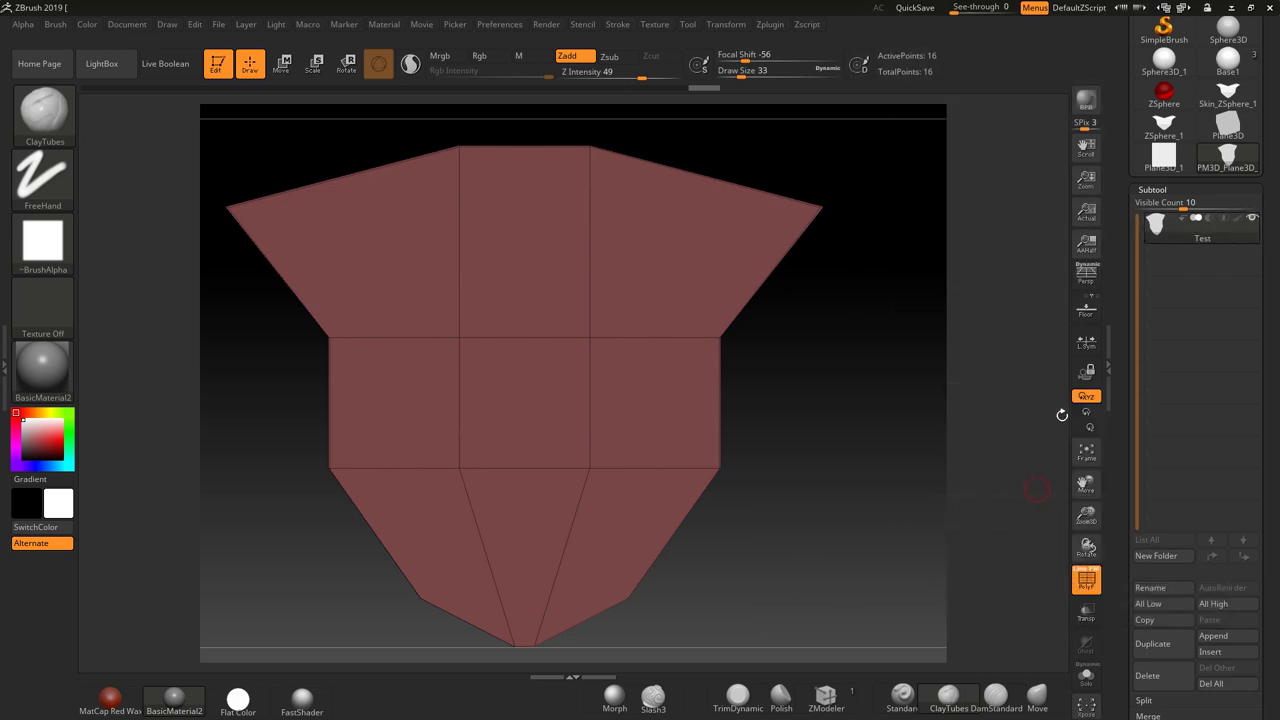
# Step: Look through the ZSphere_1, Plane3D and Test tools one after another
pyautogui.click(1164, 122)
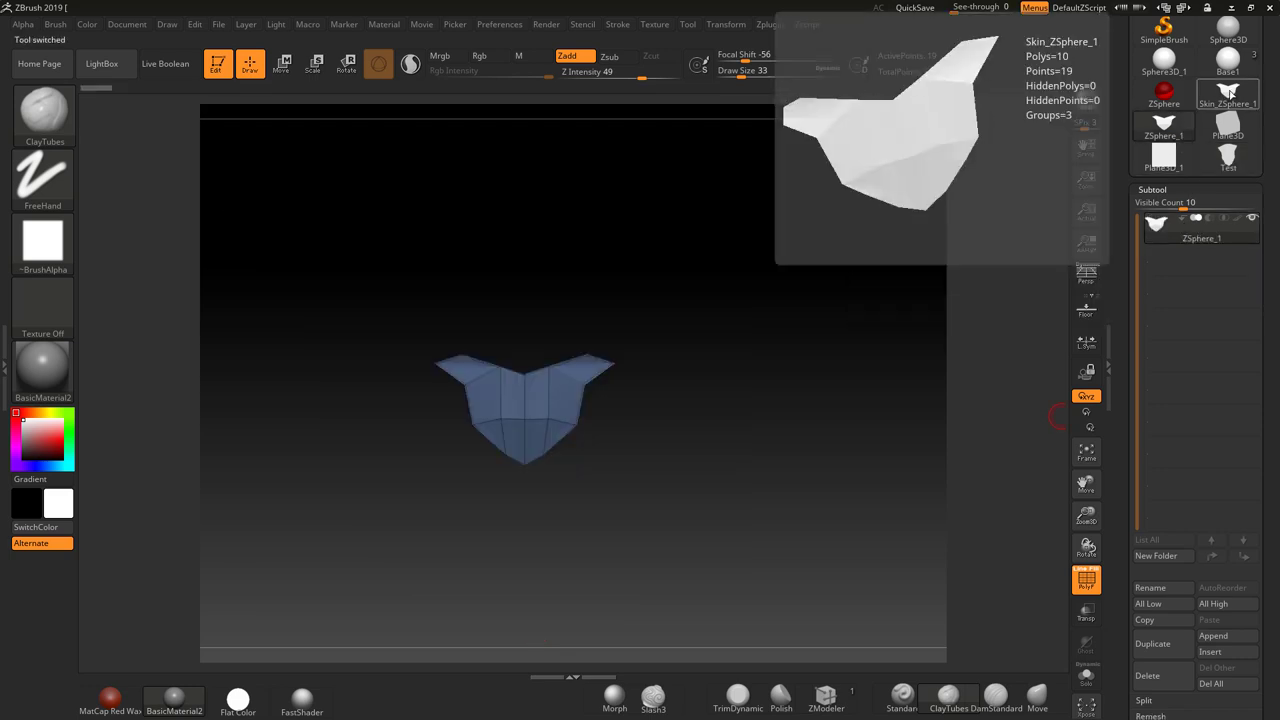
pyautogui.click(1230, 125)
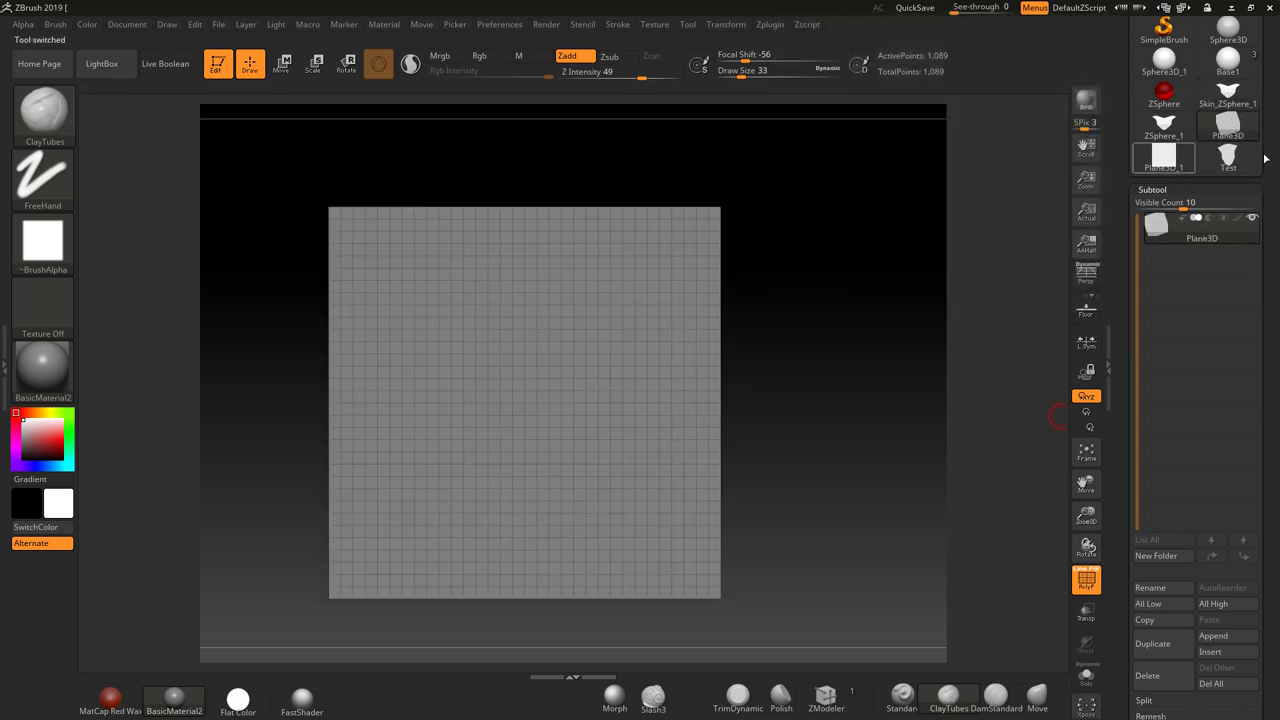
pyautogui.click(1230, 155)
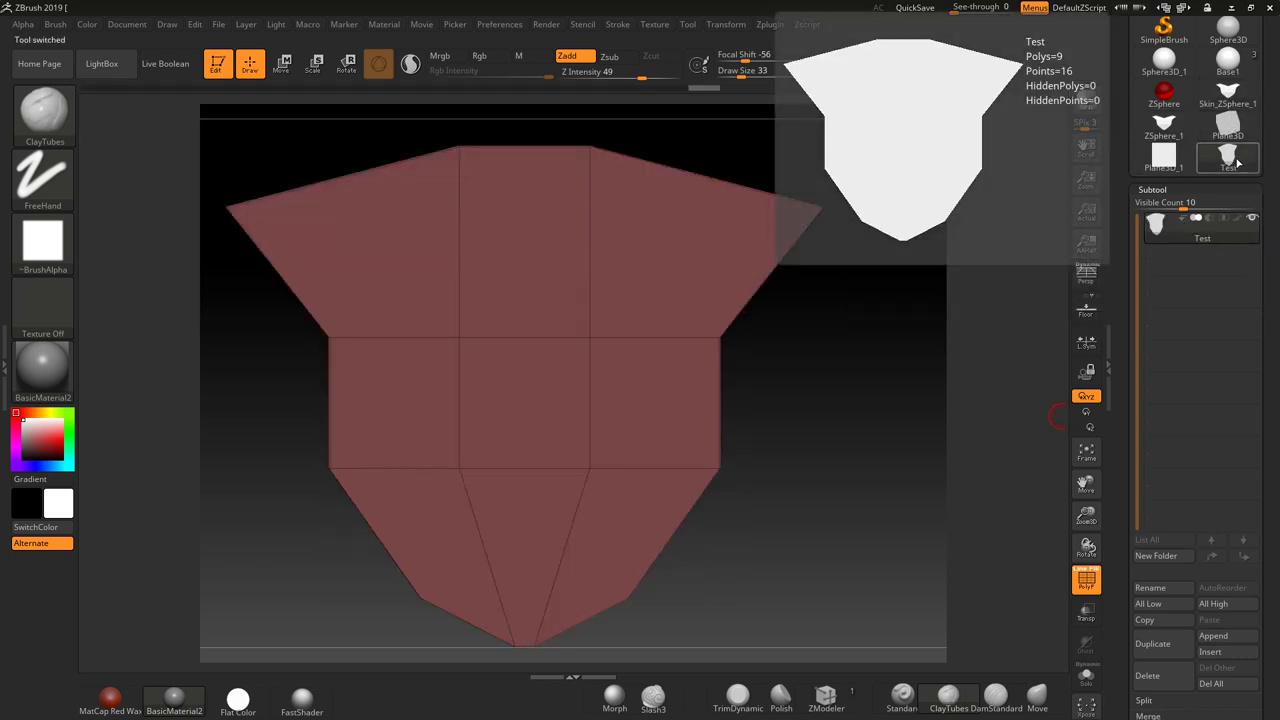
# Step: Switch to the Base1 sphere tool and append the Test plane to it as a subtool
pyautogui.click(1228, 62)
pyautogui.scroll(-3, 1268, 455)
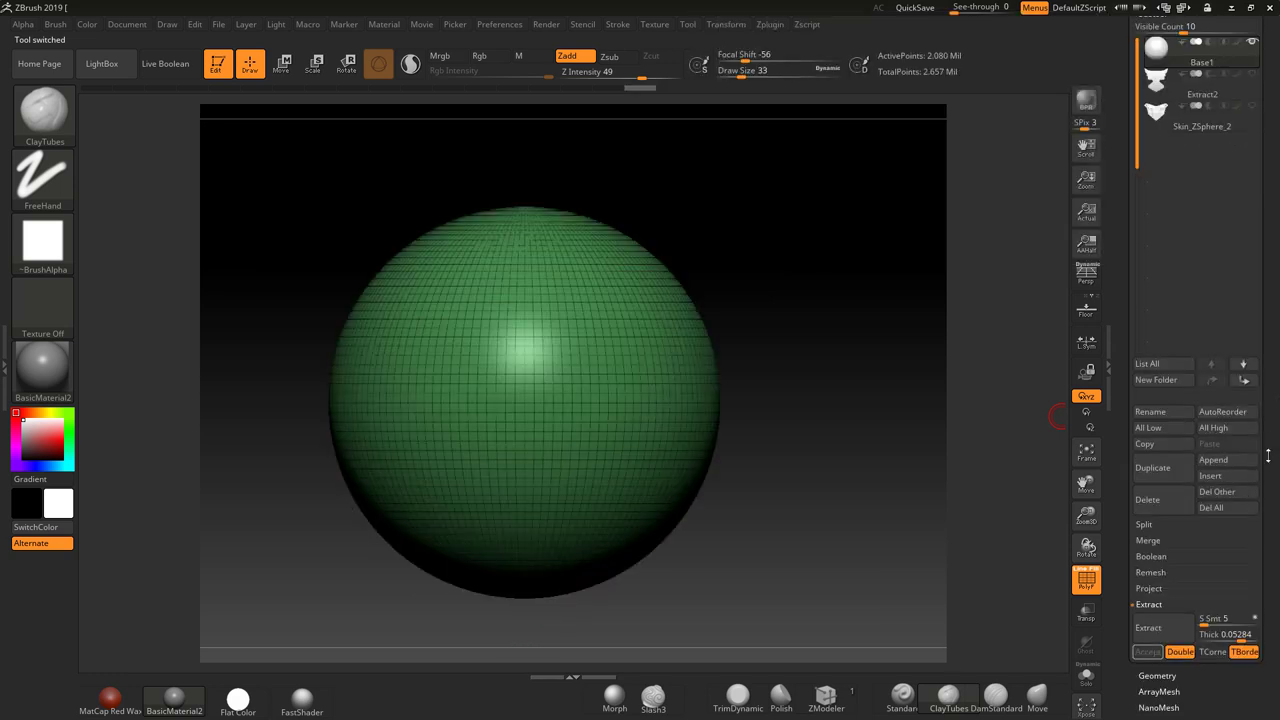
pyautogui.click(1213, 460)
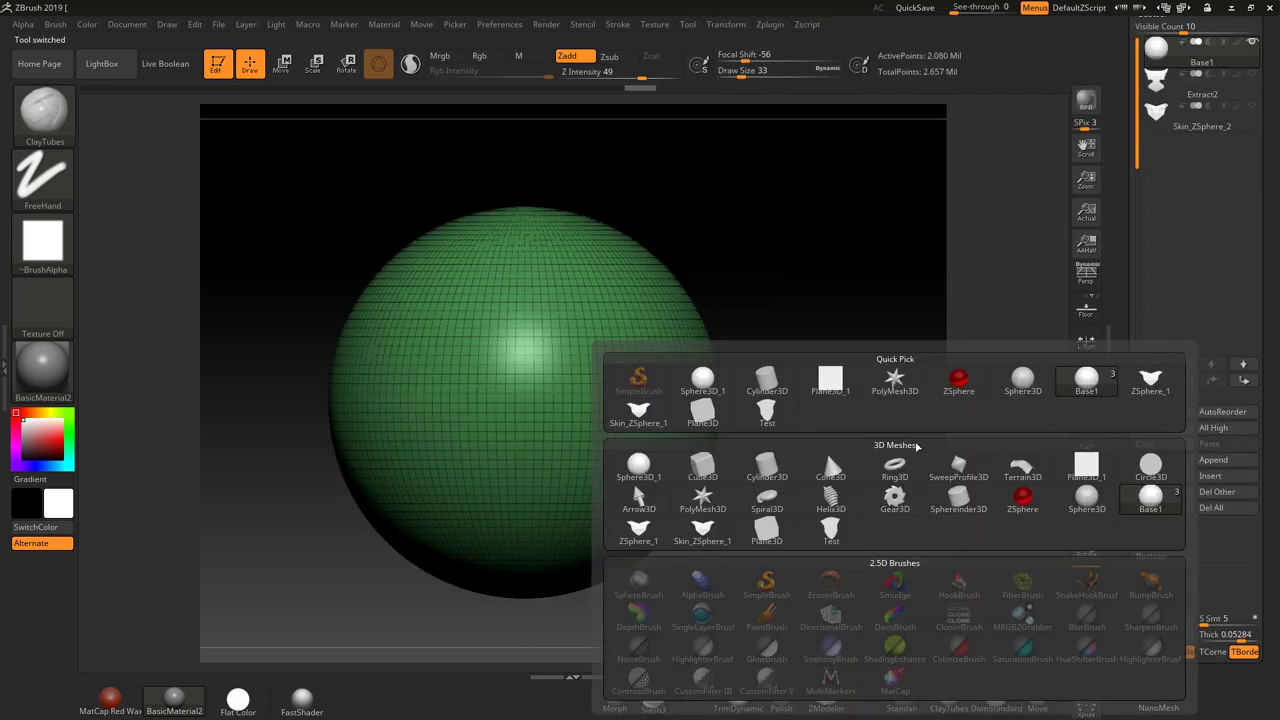
pyautogui.click(766, 412)
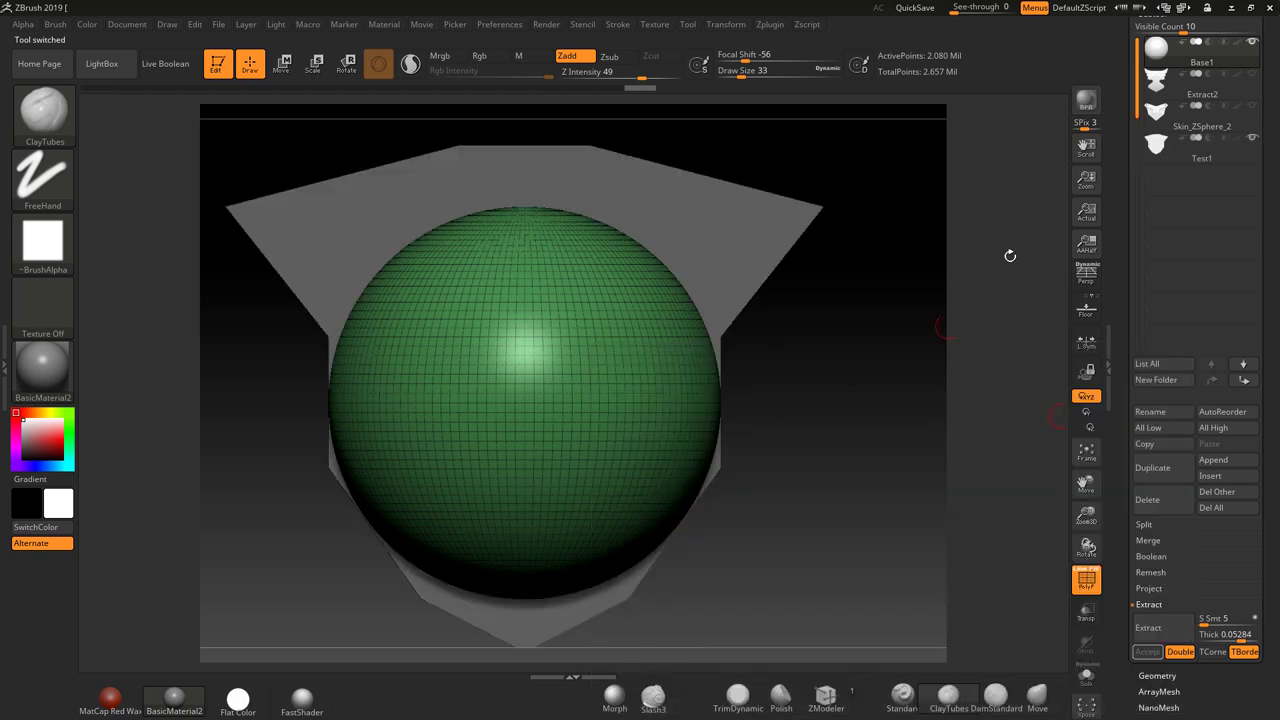
# Step: Select the appended Test1 plane, move it along Z to the front of the sphere and scale it down
pyautogui.click(1157, 160)
pyautogui.moveTo(918, 355); pyautogui.dragTo(958, 357)
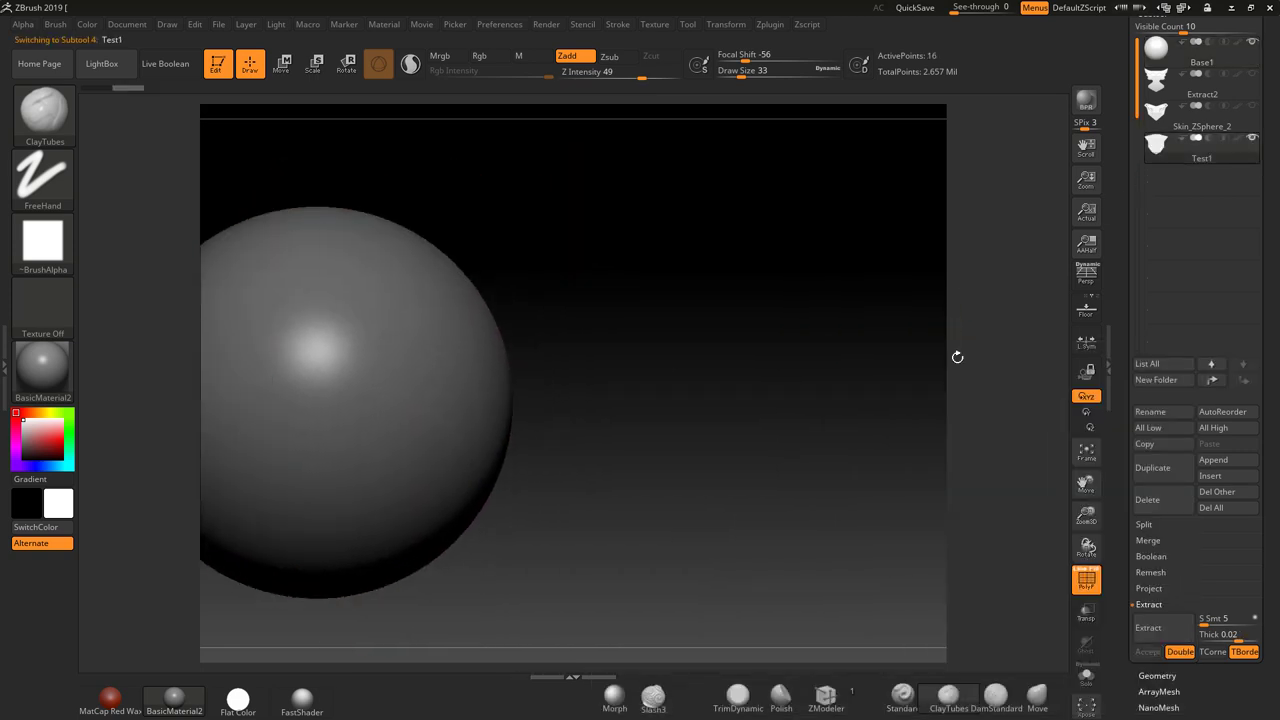
pyautogui.moveTo(823, 395)
pyautogui.mouseDown()
pyautogui.moveTo(723, 369)
pyautogui.moveTo(854, 374)
pyautogui.moveTo(835, 378)
pyautogui.mouseUp()
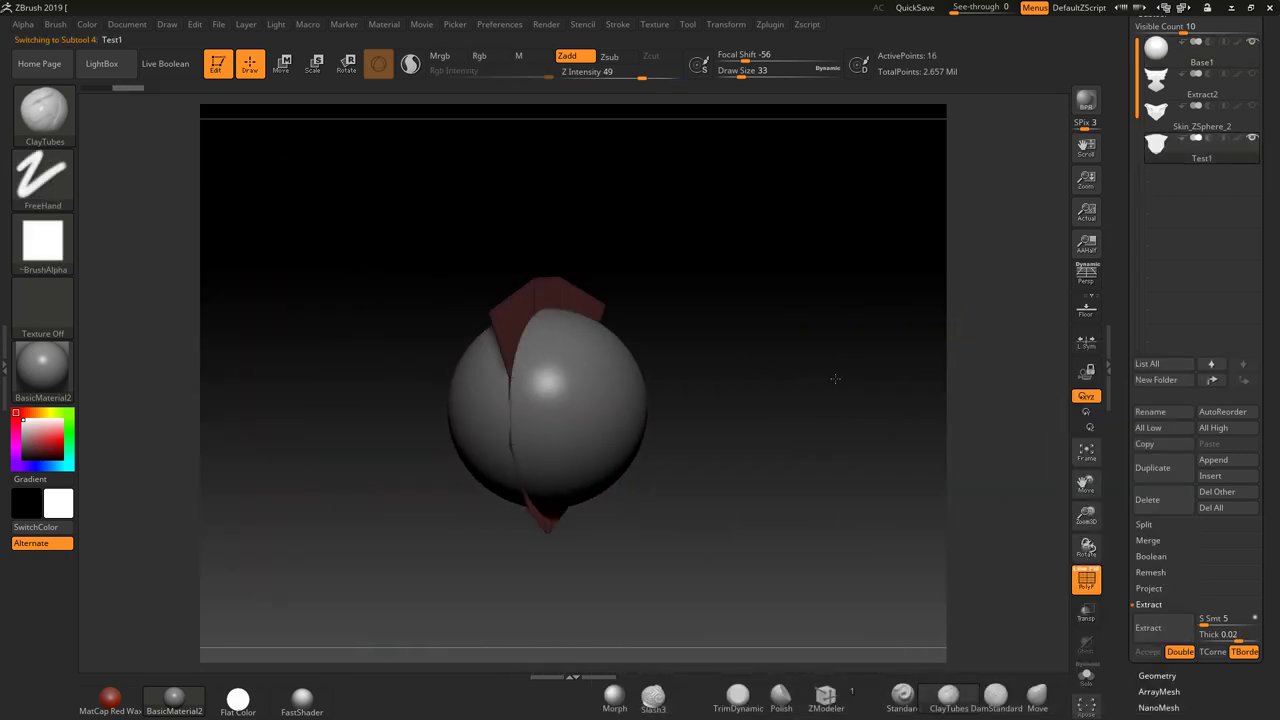
pyautogui.click(288, 63)
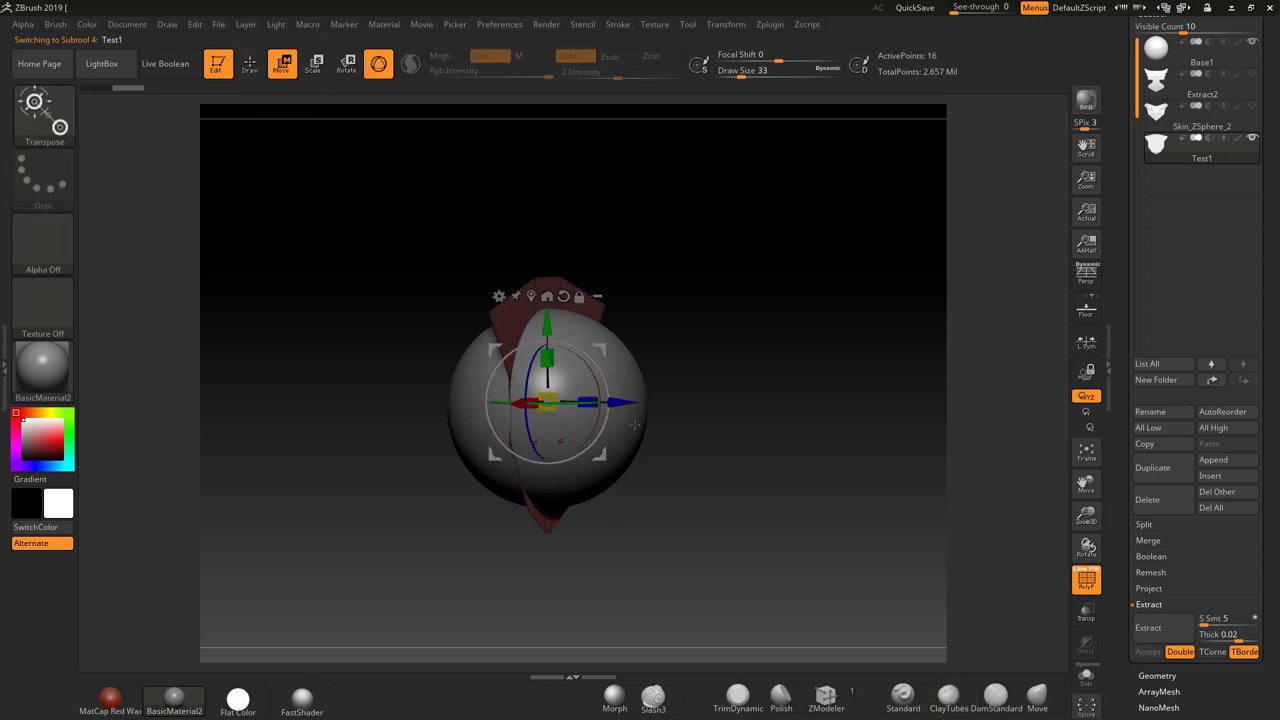
pyautogui.moveTo(622, 405); pyautogui.dragTo(618, 444)
pyautogui.keyDown('shift'); pyautogui.moveTo(922, 460); pyautogui.dragTo(934, 503); pyautogui.keyUp('shift')
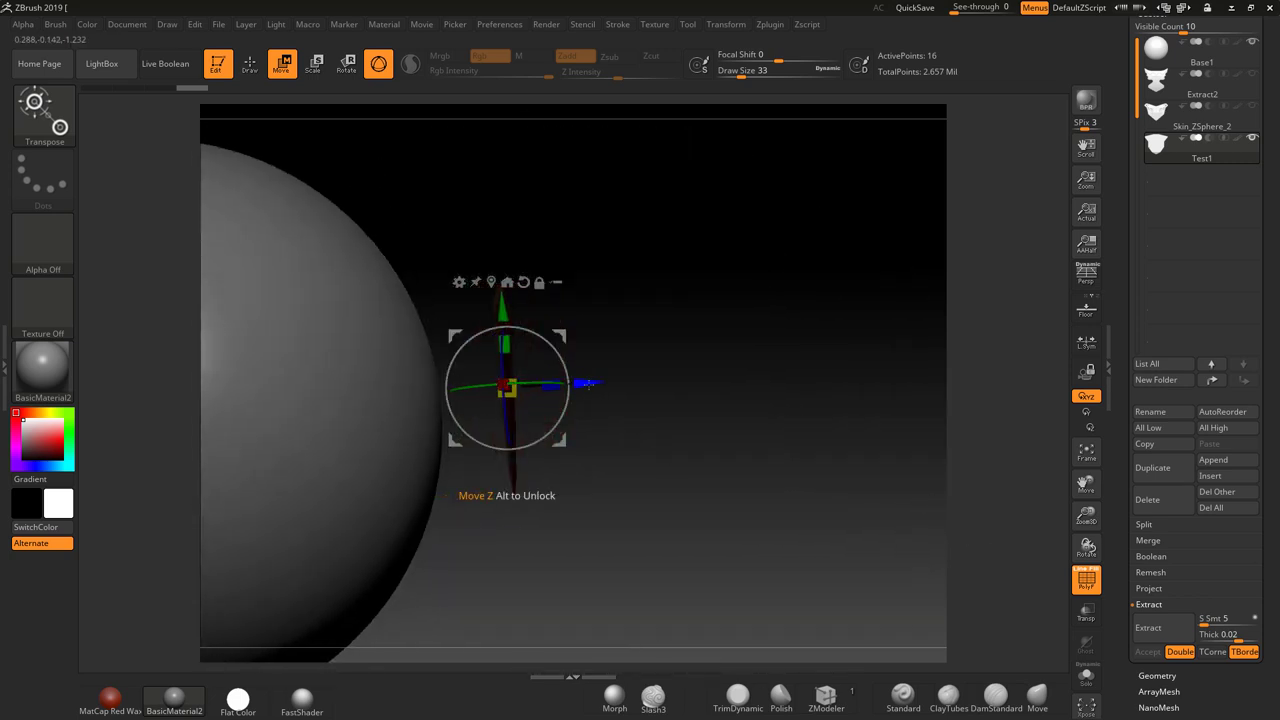
# Step: Shift the plane along Z until it sits just off the sphere's front surface, and check it from the front
pyautogui.moveTo(586, 385); pyautogui.dragTo(520, 386)
pyautogui.keyDown('shift'); pyautogui.moveTo(720, 449); pyautogui.dragTo(680, 458); pyautogui.keyUp('shift')
pyautogui.keyDown('alt'); pyautogui.moveTo(800, 469); pyautogui.dragTo(918, 355); pyautogui.keyUp('alt')
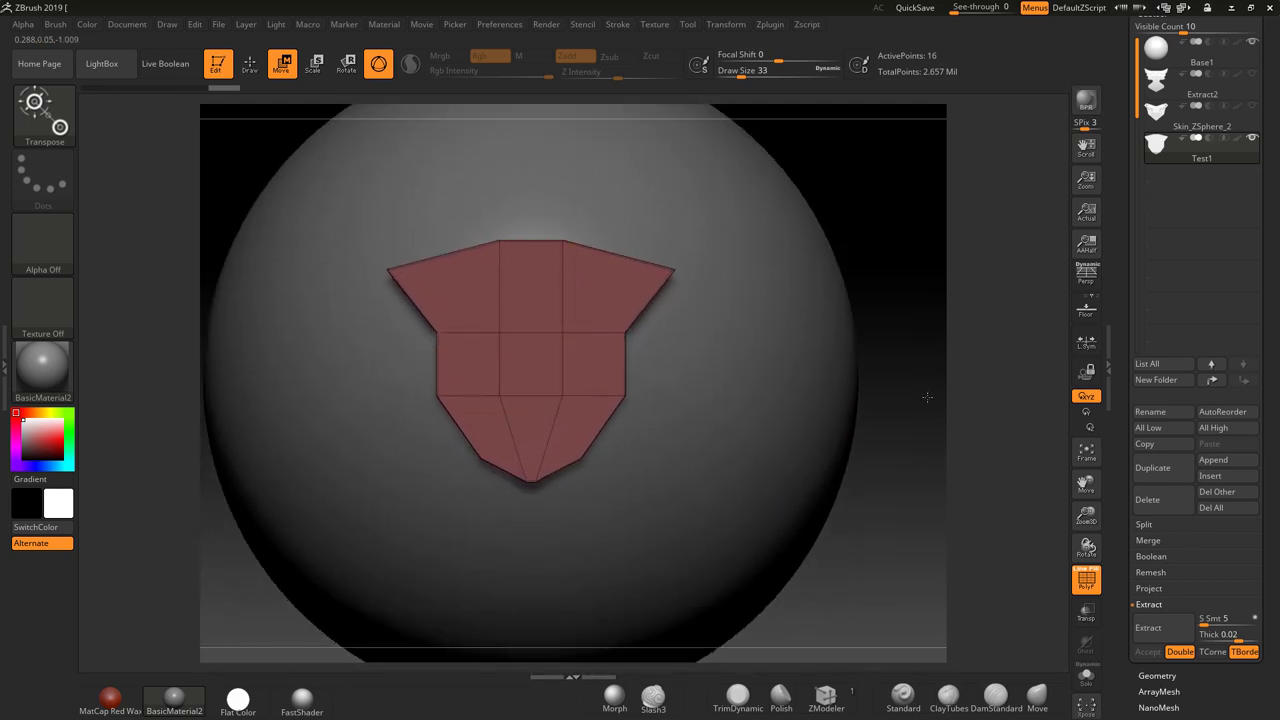
pyautogui.click(1087, 273)
pyautogui.click(1090, 273)
pyautogui.moveTo(968, 445)
pyautogui.keyDown('alt'); pyautogui.mouseDown()
pyautogui.moveTo(968, 412)
pyautogui.moveTo(990, 440)
pyautogui.mouseUp(); pyautogui.keyUp('alt')
# Step: Project the plane onto the sphere's curved surface with the ZProject brush at draw size 559
pyautogui.press('q')
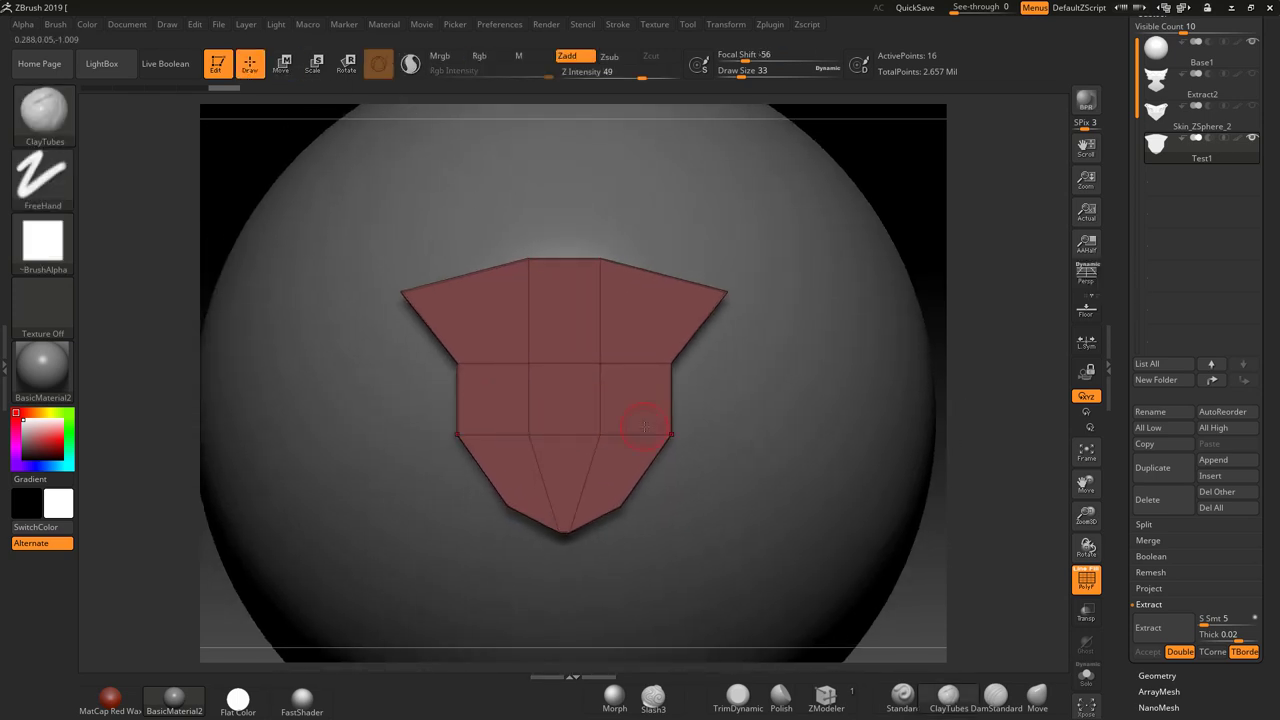
pyautogui.press('b')
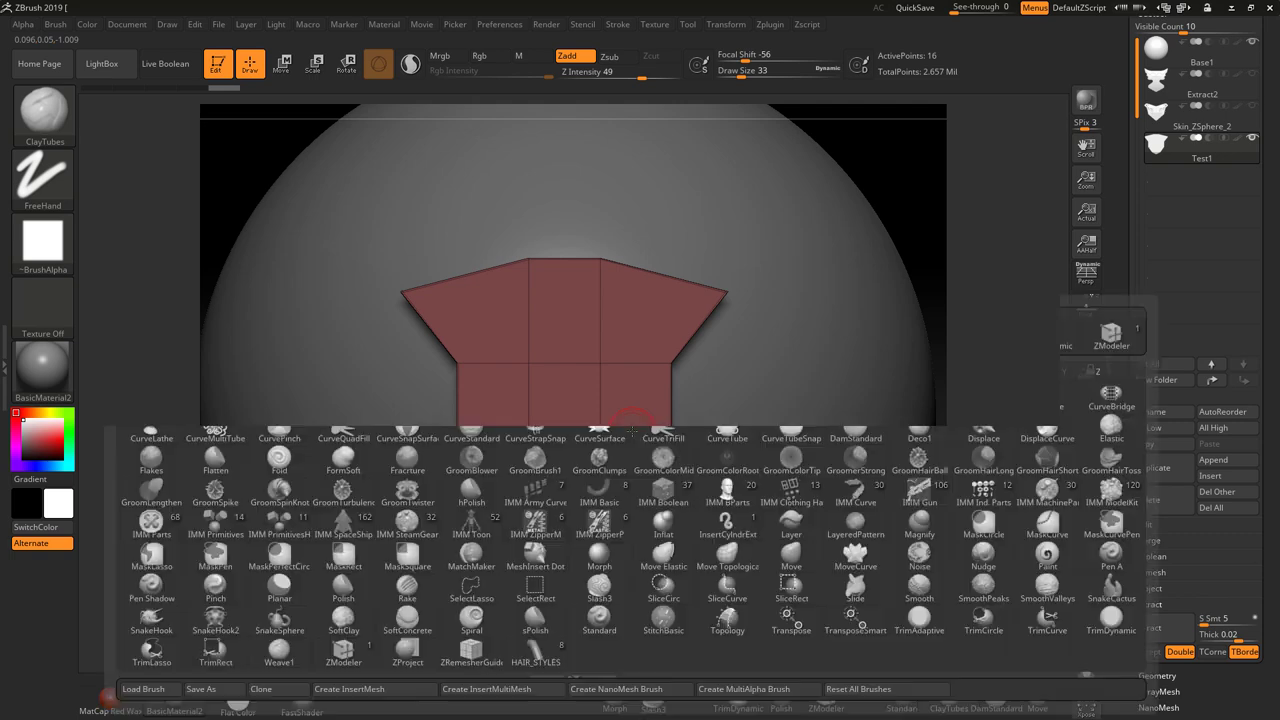
pyautogui.press('z')
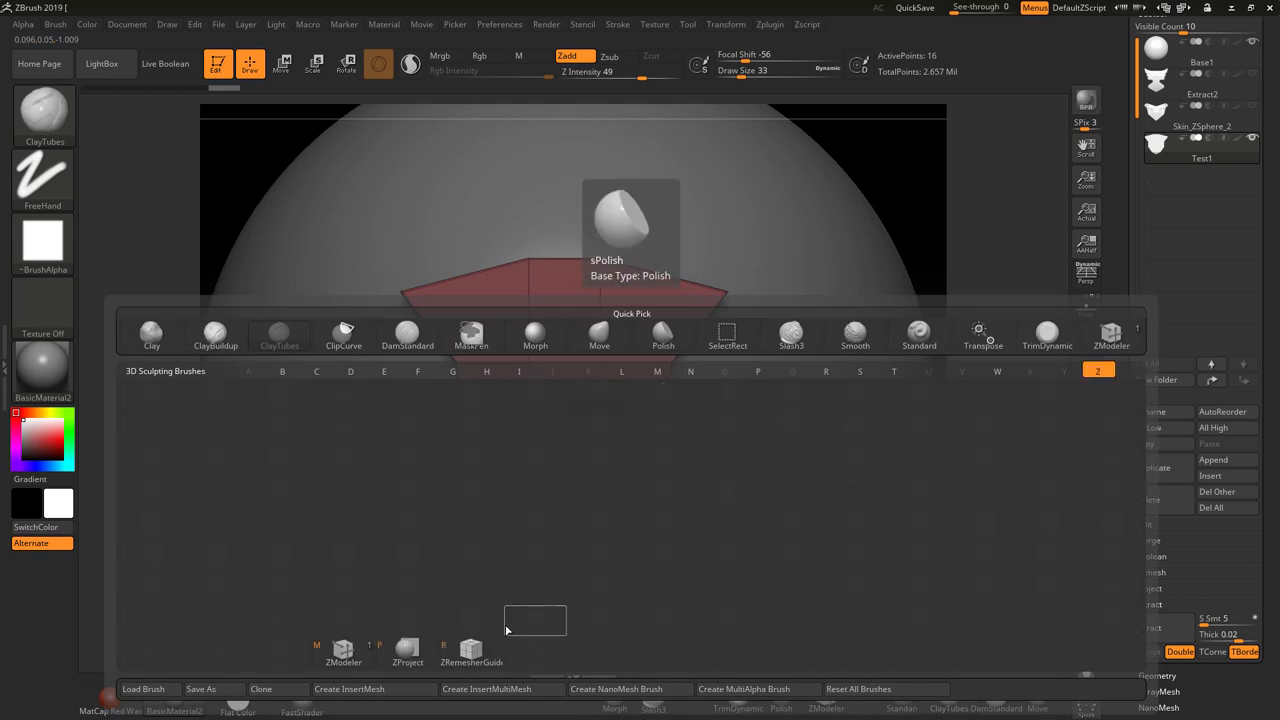
pyautogui.click(408, 652)
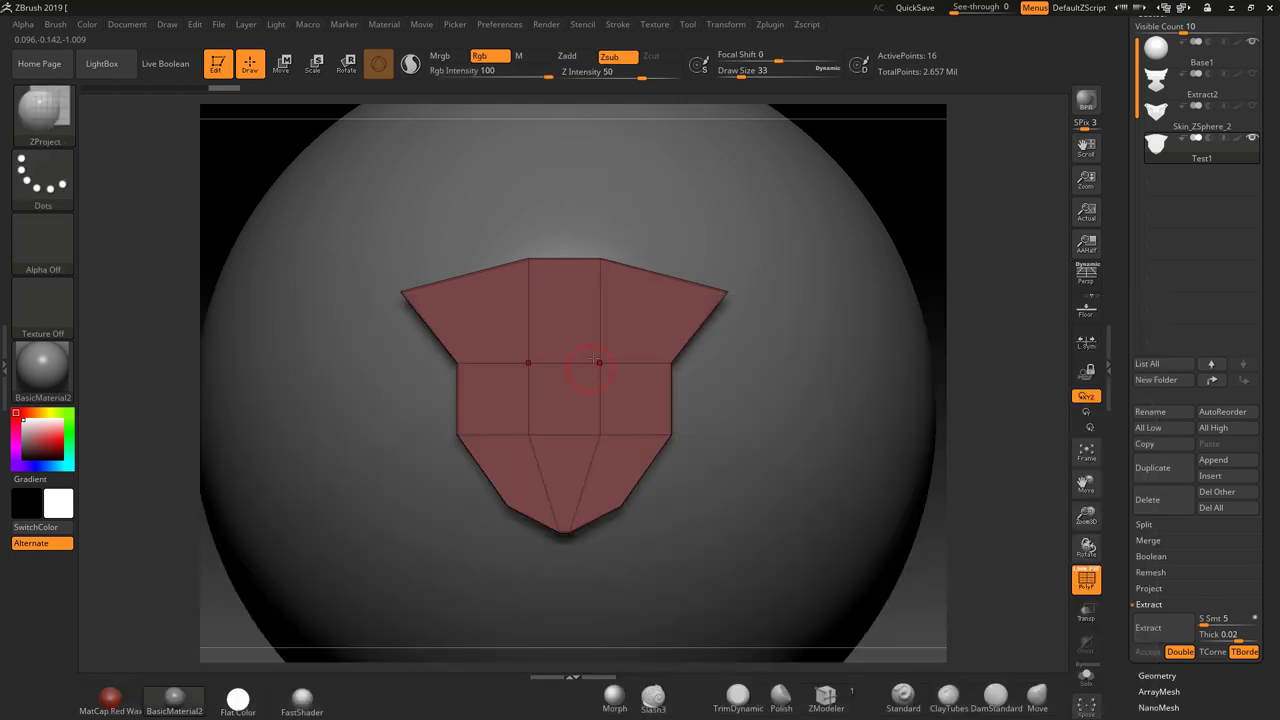
pyautogui.press('space')
pyautogui.moveTo(595, 356); pyautogui.dragTo(659, 359)
pyautogui.press('shift')
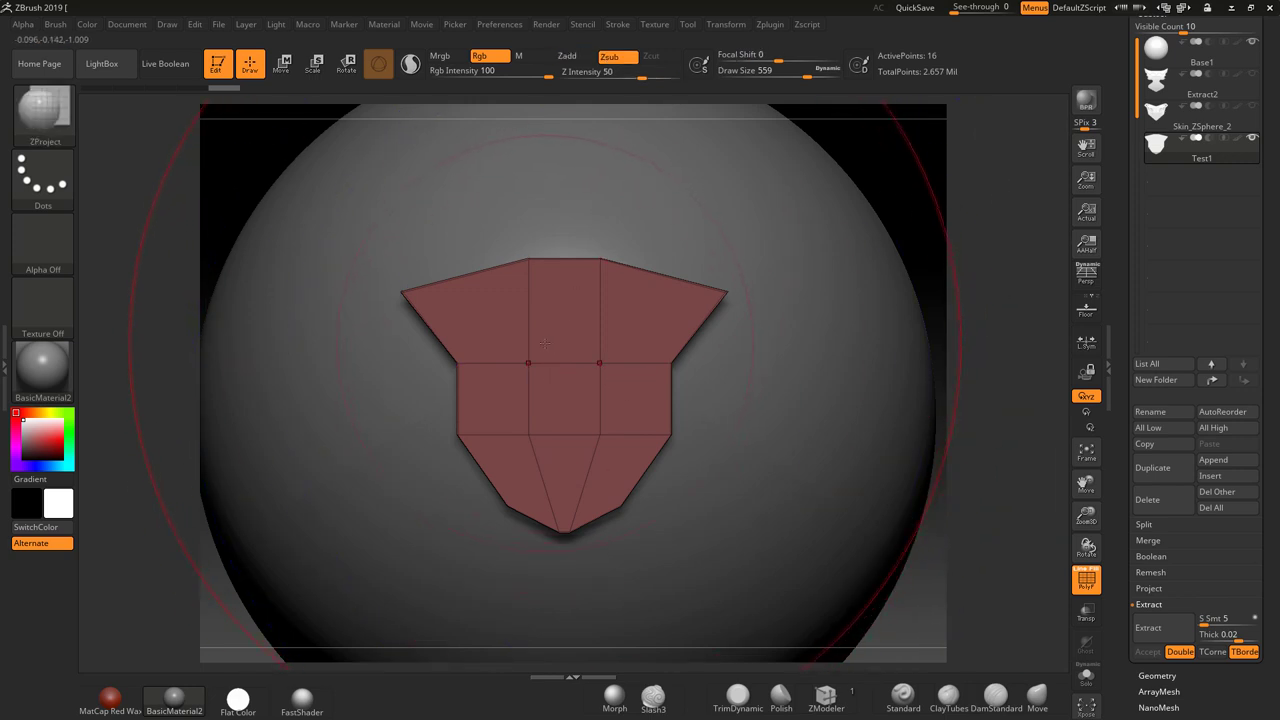
pyautogui.moveTo(542, 343); pyautogui.dragTo(558, 343)
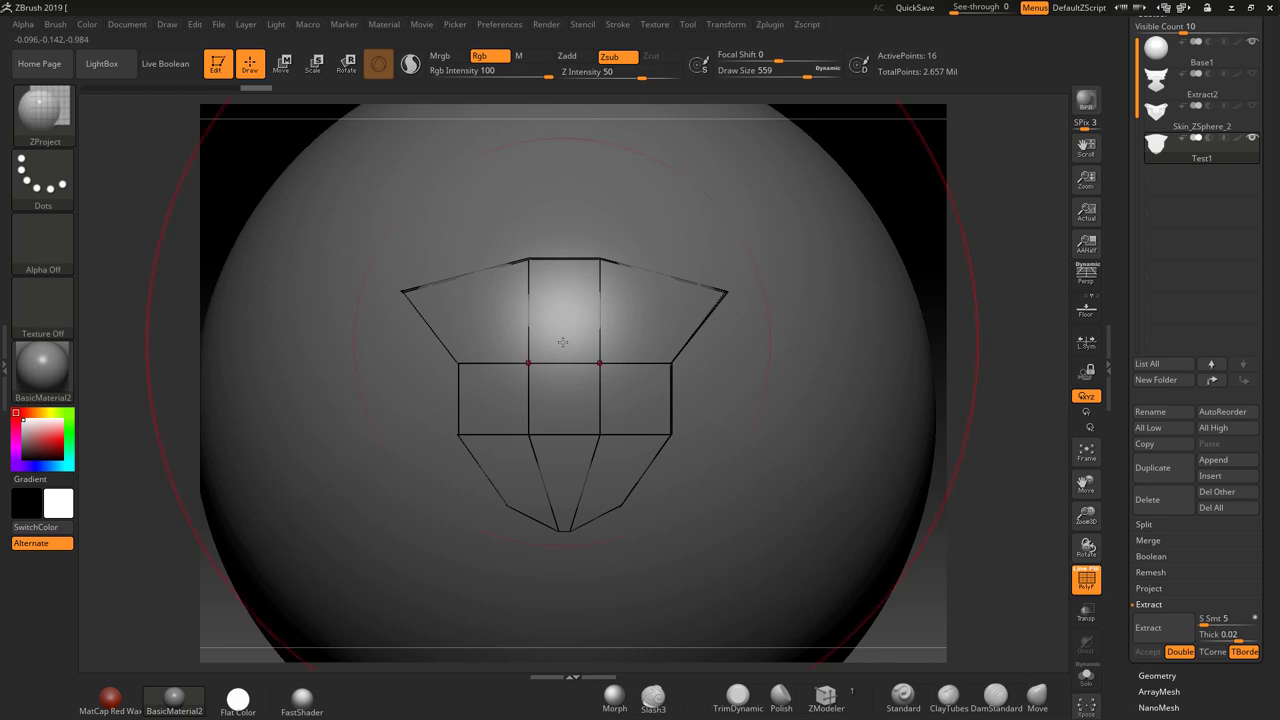
# Step: Inspect the curved plane from the side in Solo mode, then show the sphere again
pyautogui.moveTo(995, 419); pyautogui.dragTo(1046, 422)
pyautogui.click(1087, 676)
pyautogui.click(1087, 679)
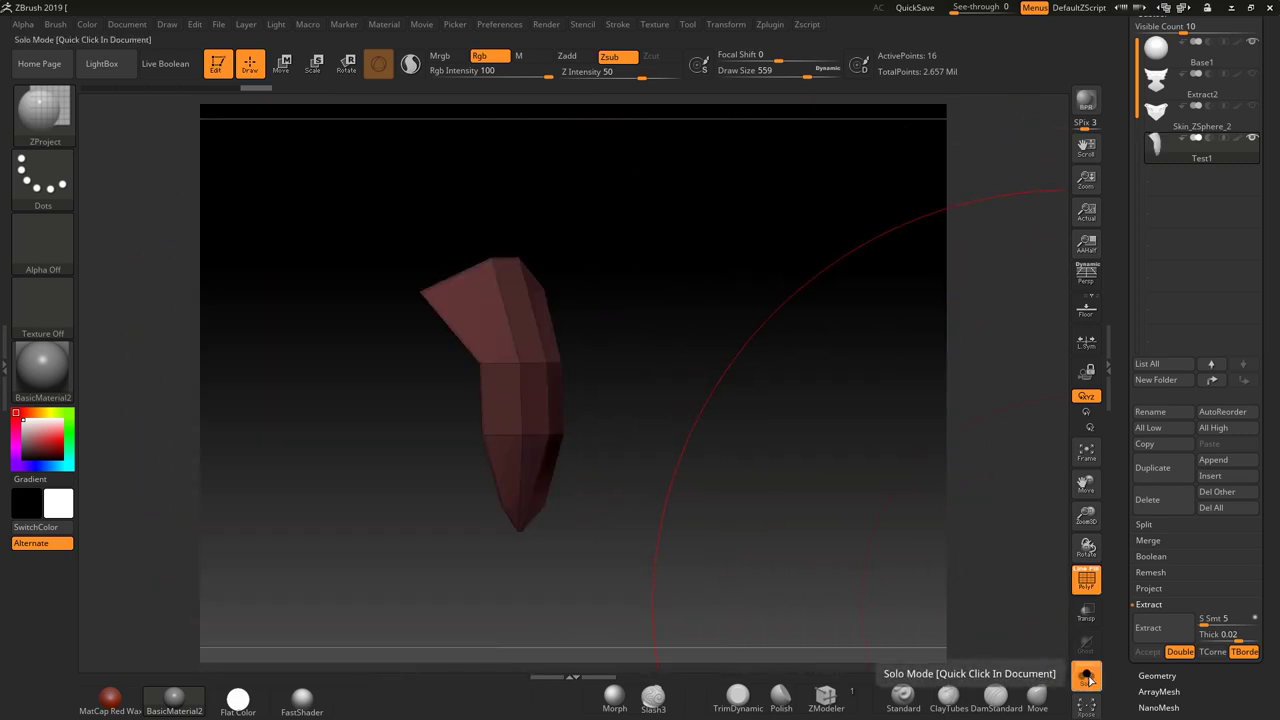
pyautogui.click(1088, 680)
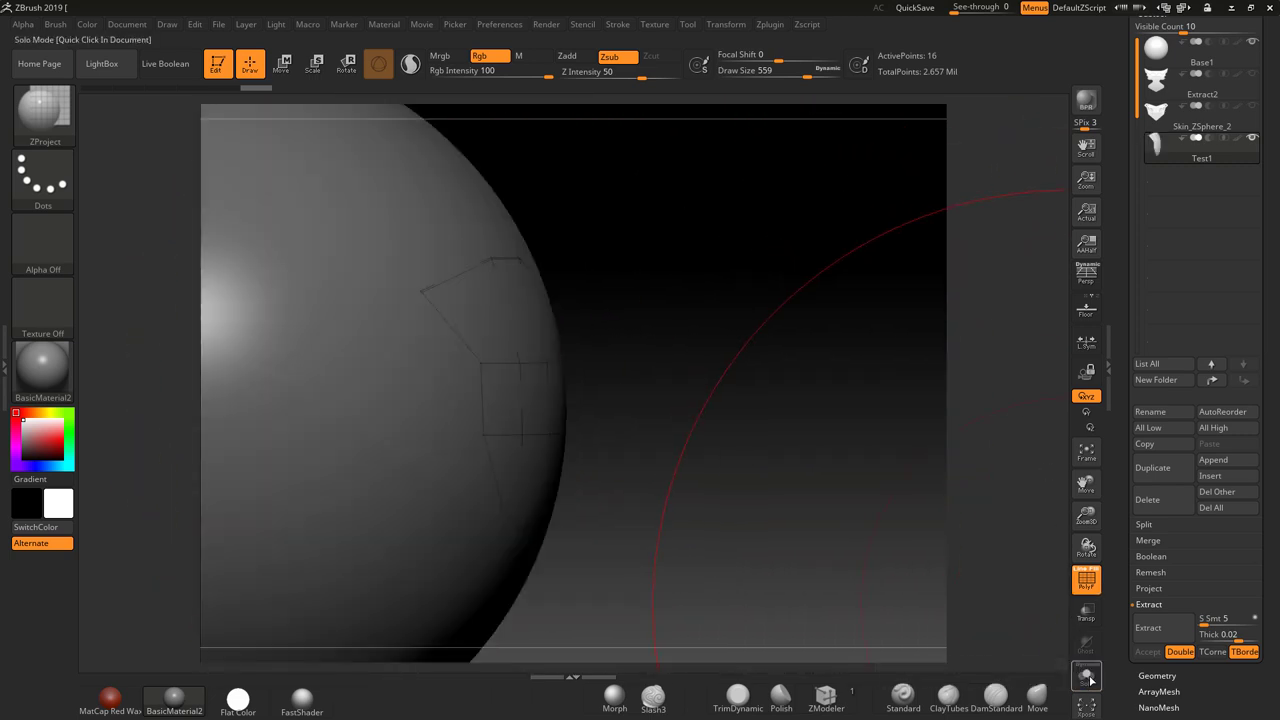
# Step: Thicken the curved plane with ZModeler's QMesh on all polygons, using a draw size of 27
pyautogui.click(826, 697)
pyautogui.press('space')
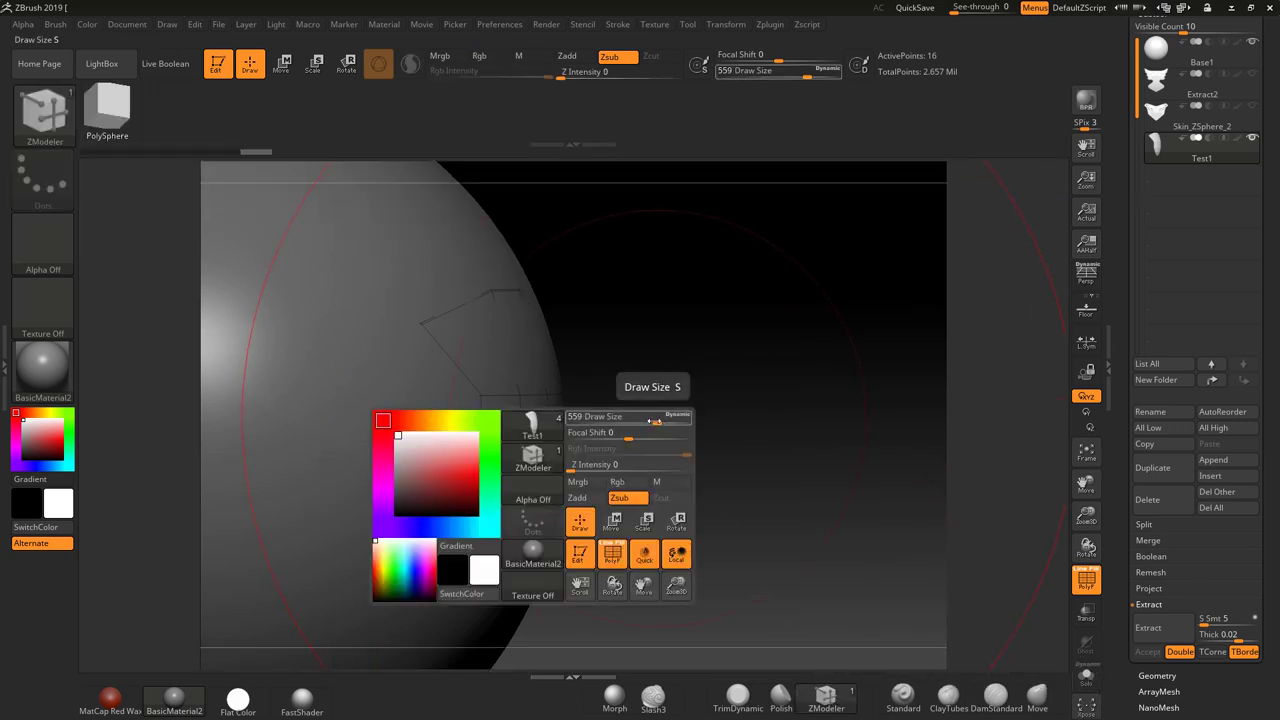
pyautogui.moveTo(657, 415); pyautogui.dragTo(572, 416)
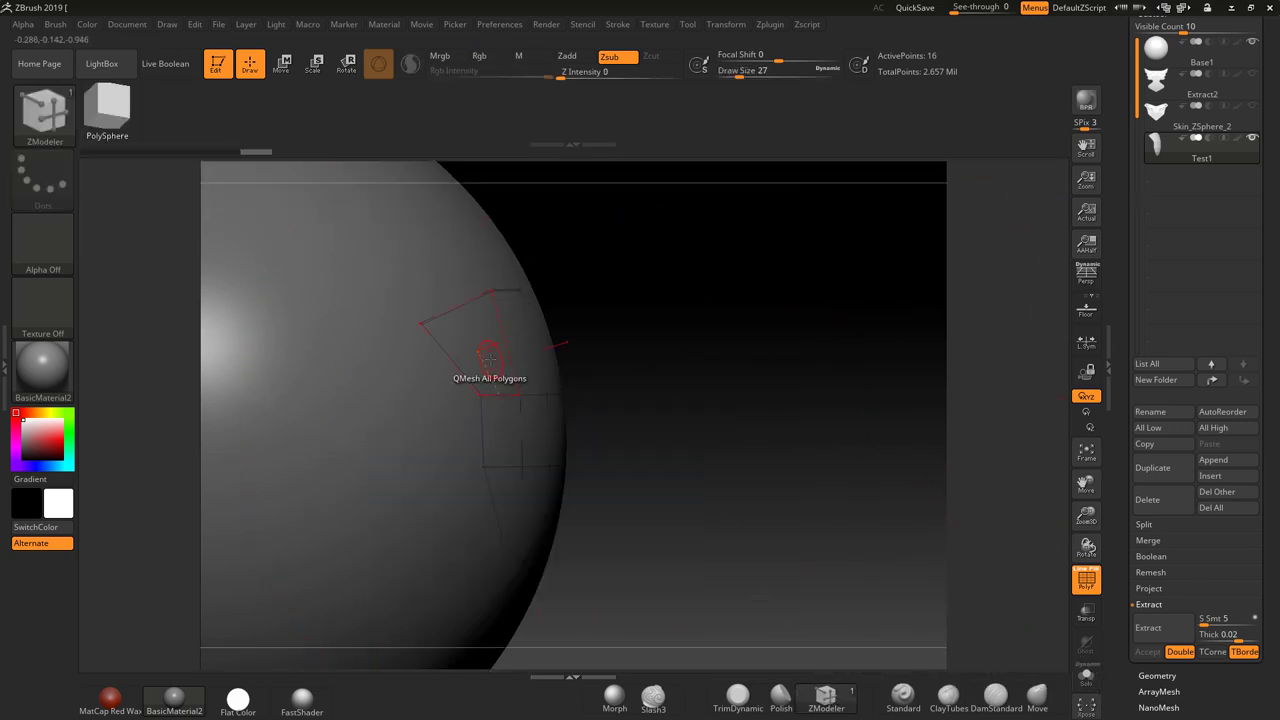
pyautogui.press('space')
pyautogui.moveTo(490, 359); pyautogui.dragTo(532, 357)
pyautogui.keyDown('shift'); pyautogui.moveTo(745, 413); pyautogui.dragTo(731, 416); pyautogui.keyUp('shift')
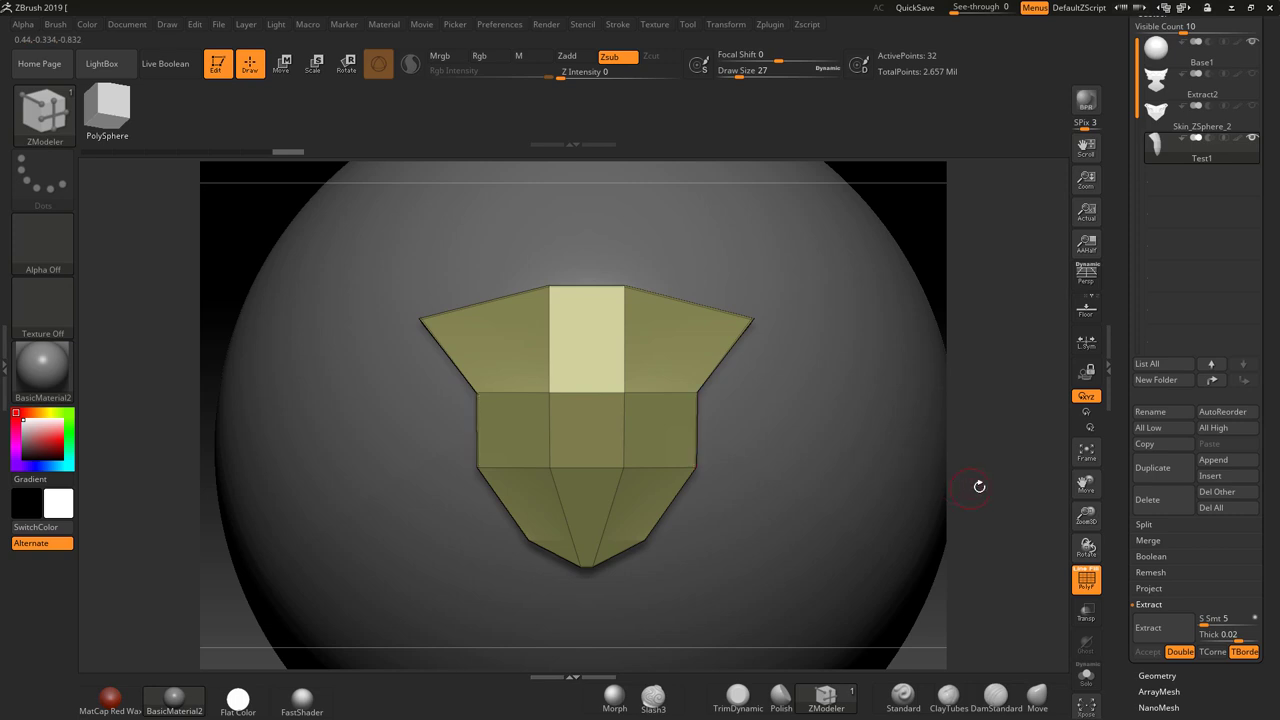
# Step: Subdivide the thickened plate three times with smoothing on
pyautogui.moveTo(979, 486); pyautogui.dragTo(1050, 500)
pyautogui.scroll(-3, 1276, 548)
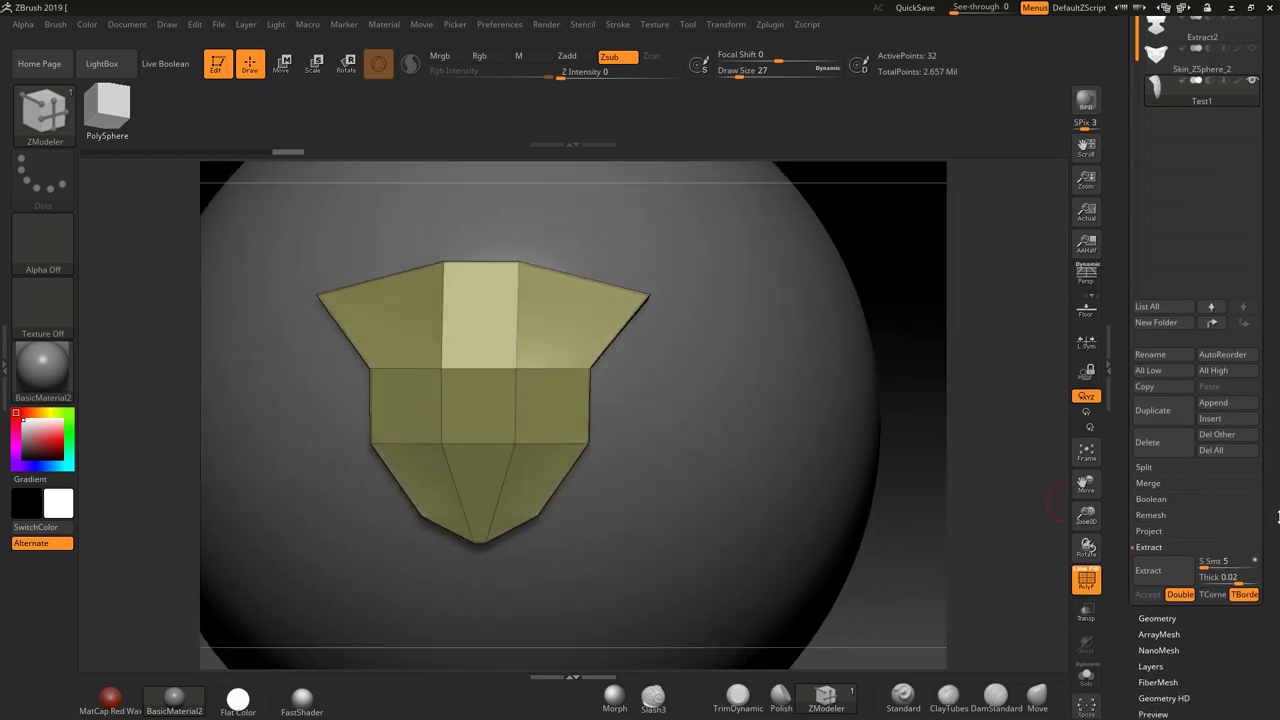
pyautogui.click(1157, 613)
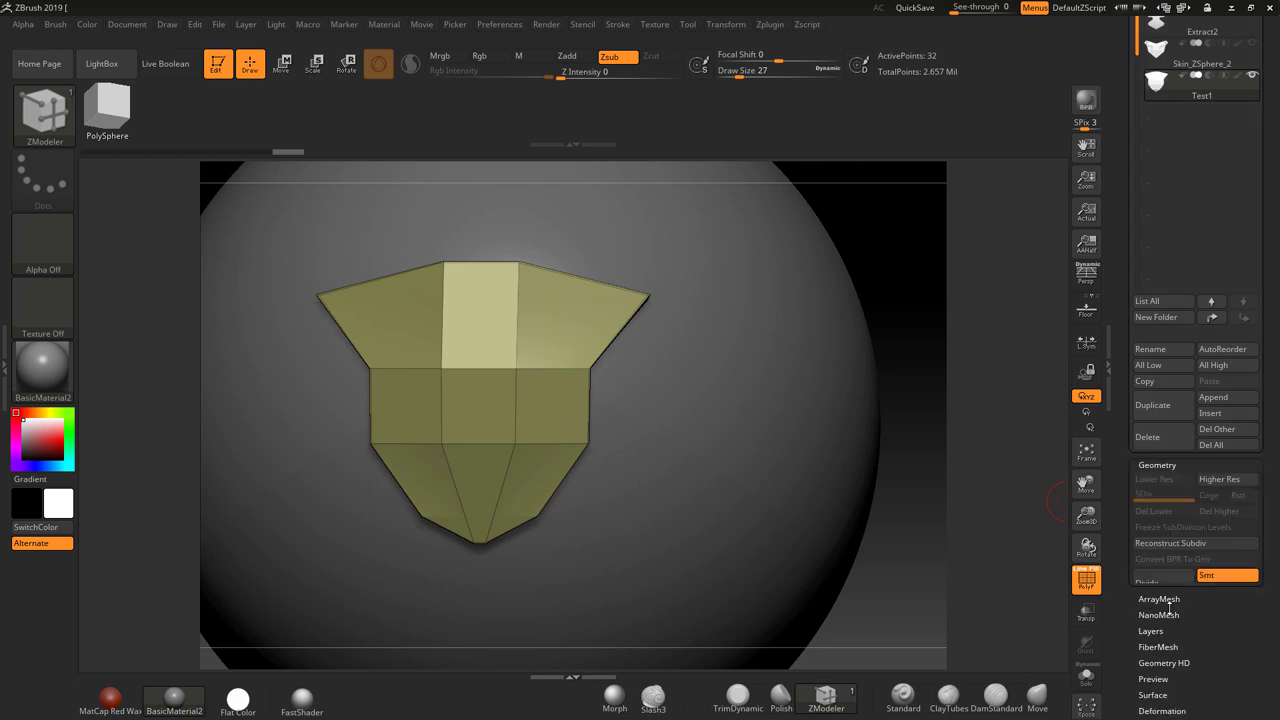
pyautogui.click(1150, 85)
pyautogui.click(1150, 85)
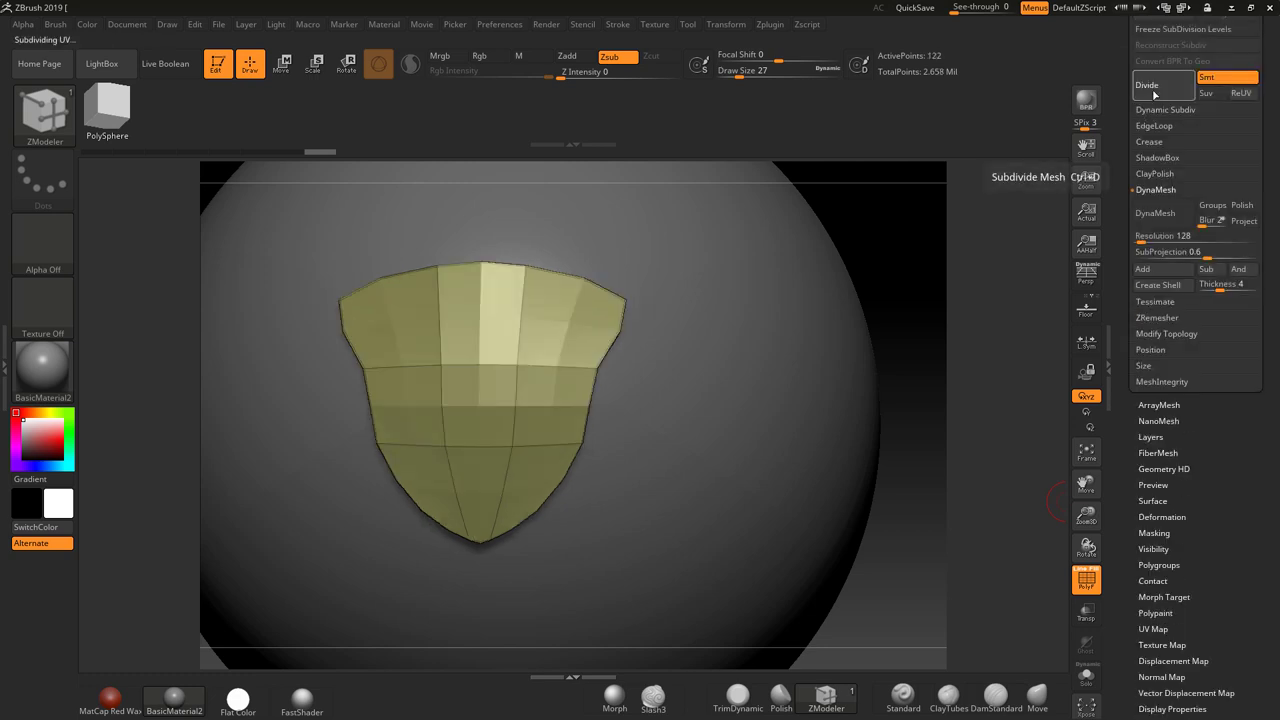
pyautogui.click(1150, 85)
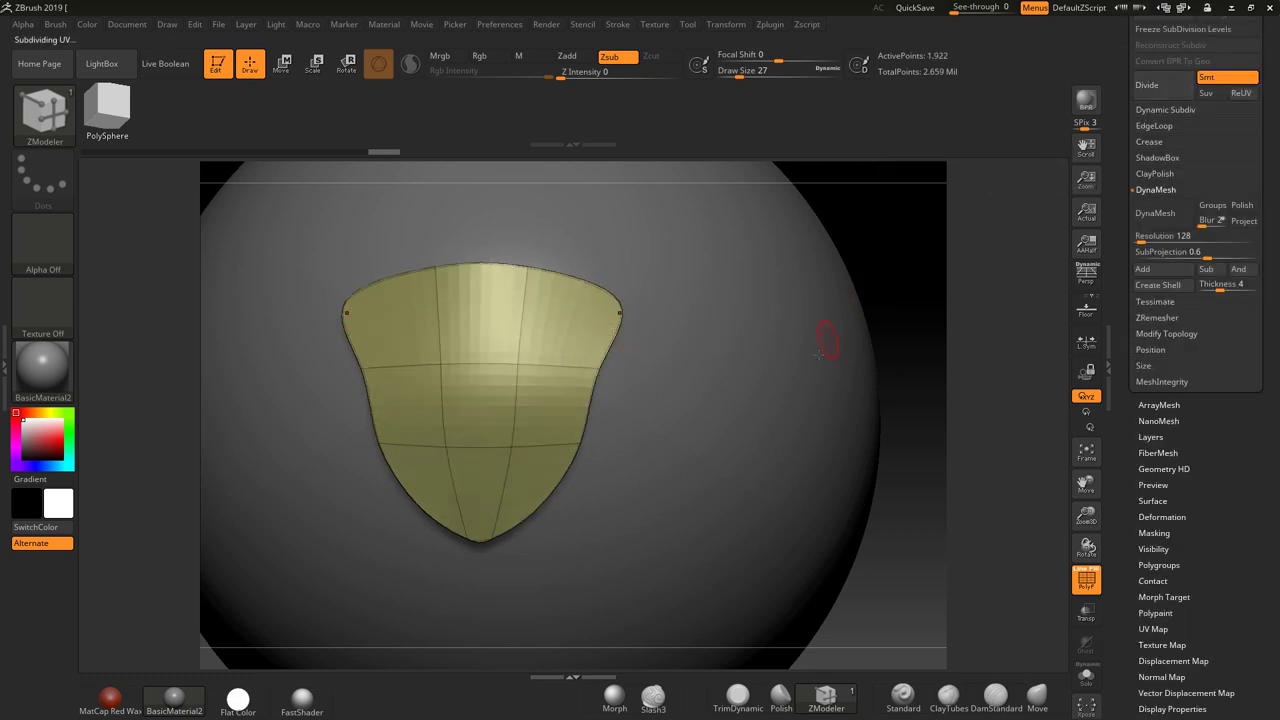
# Step: Check the subdivided plate from an angle and turn off its polyframe
pyautogui.keyDown('alt'); pyautogui.moveTo(880, 329); pyautogui.dragTo(932, 333); pyautogui.keyUp('alt')
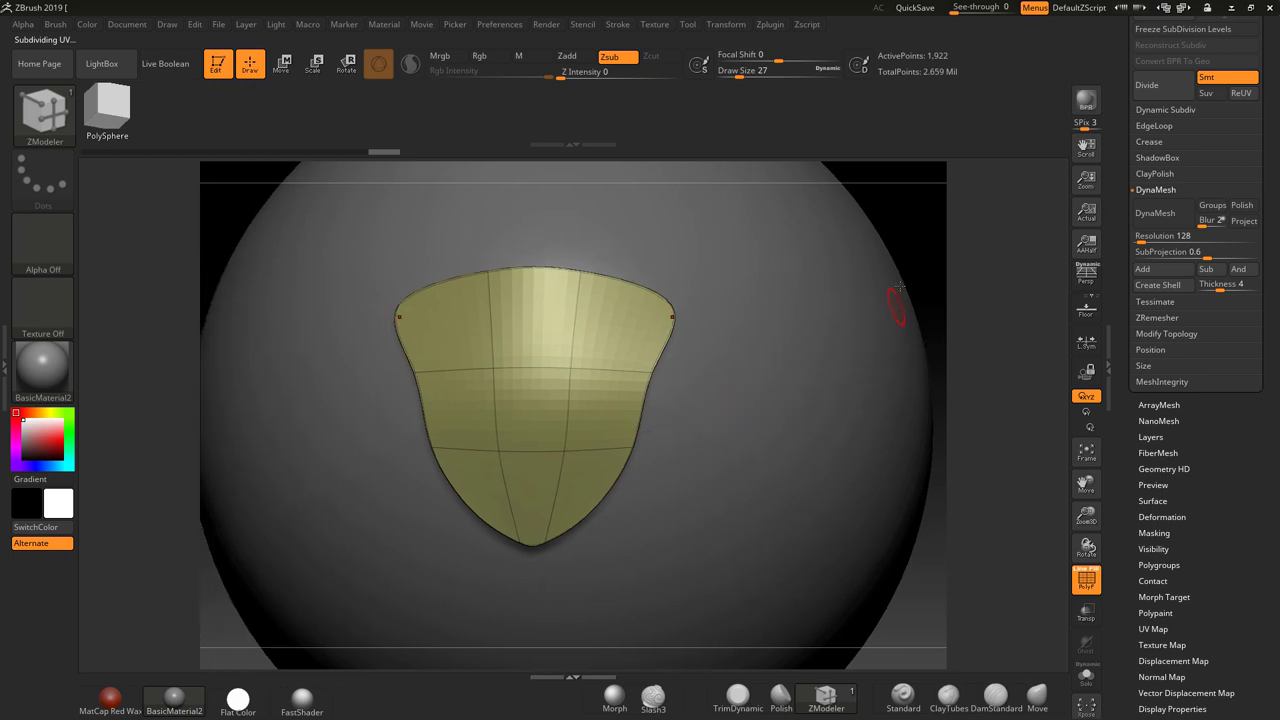
pyautogui.moveTo(917, 270); pyautogui.dragTo(985, 274)
pyautogui.press('ctrl')
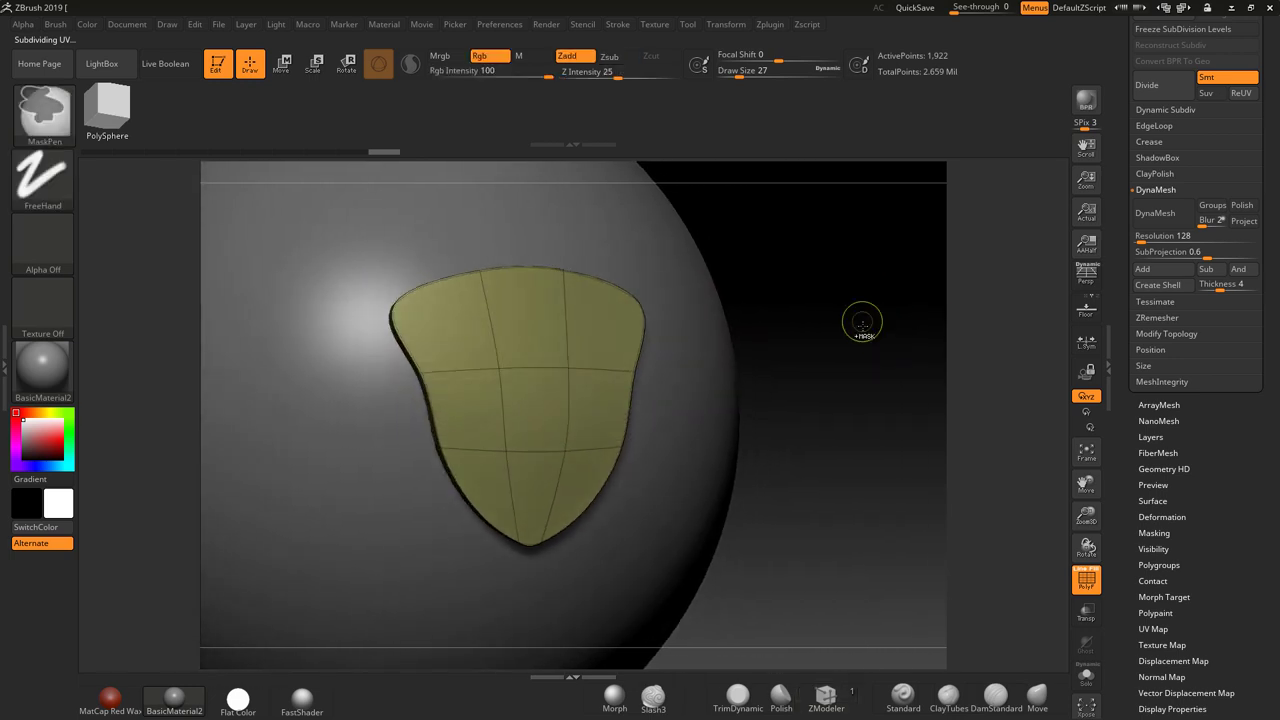
pyautogui.click(1088, 584)
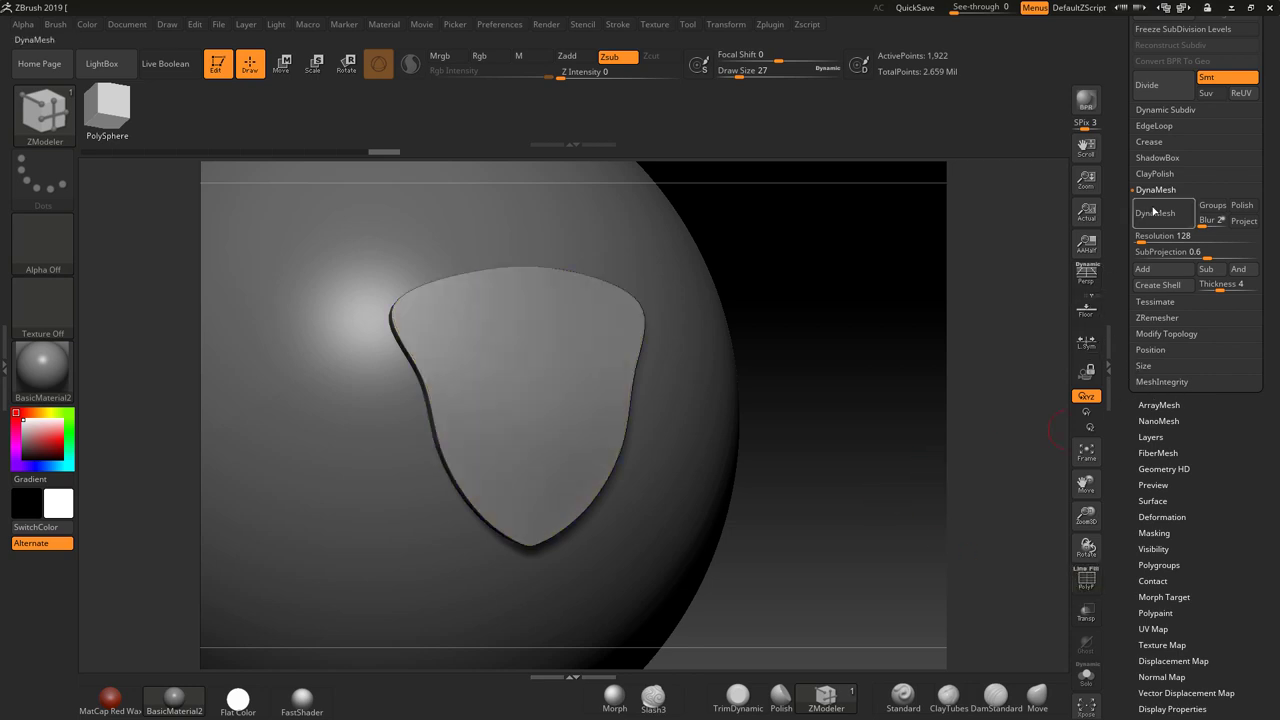
# Step: Convert the plate to DynaMesh at resolution 1040 with SubProjection 0.11494, declining to freeze the subdivision levels
pyautogui.moveTo(1144, 250); pyautogui.dragTo(1164, 236)
pyautogui.press('Return')
pyautogui.click(1155, 213)
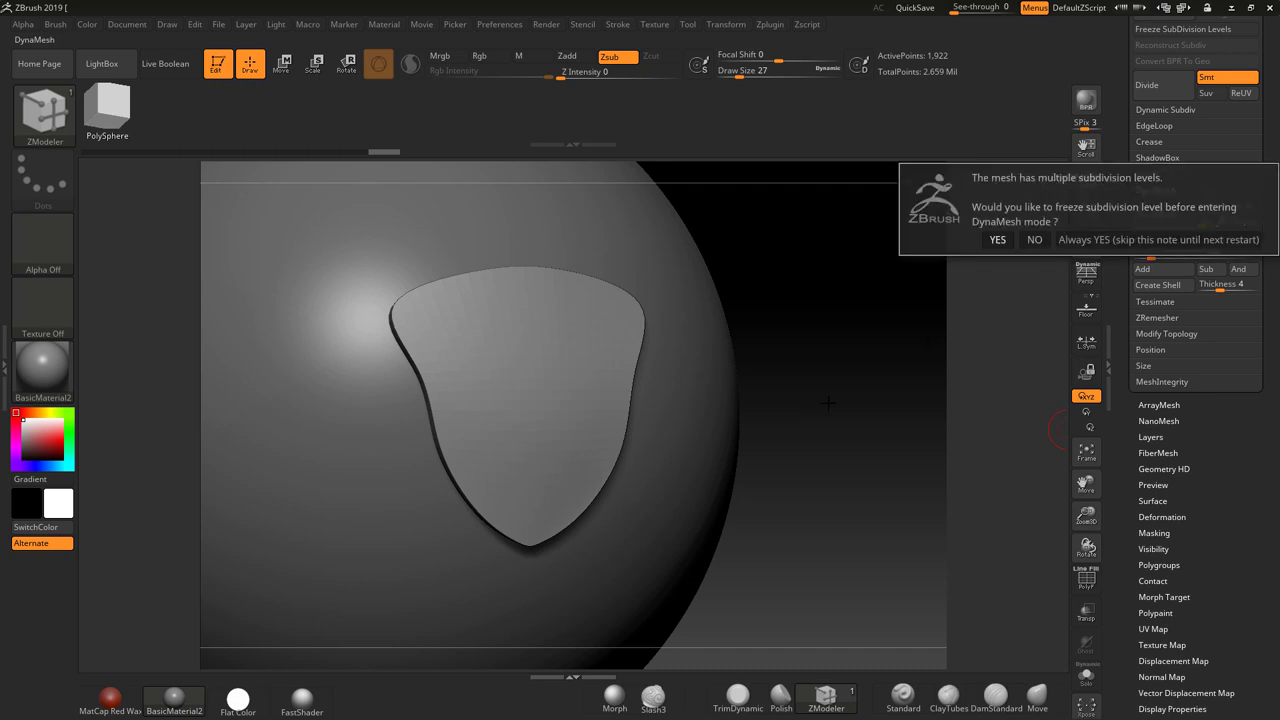
pyautogui.click(1030, 239)
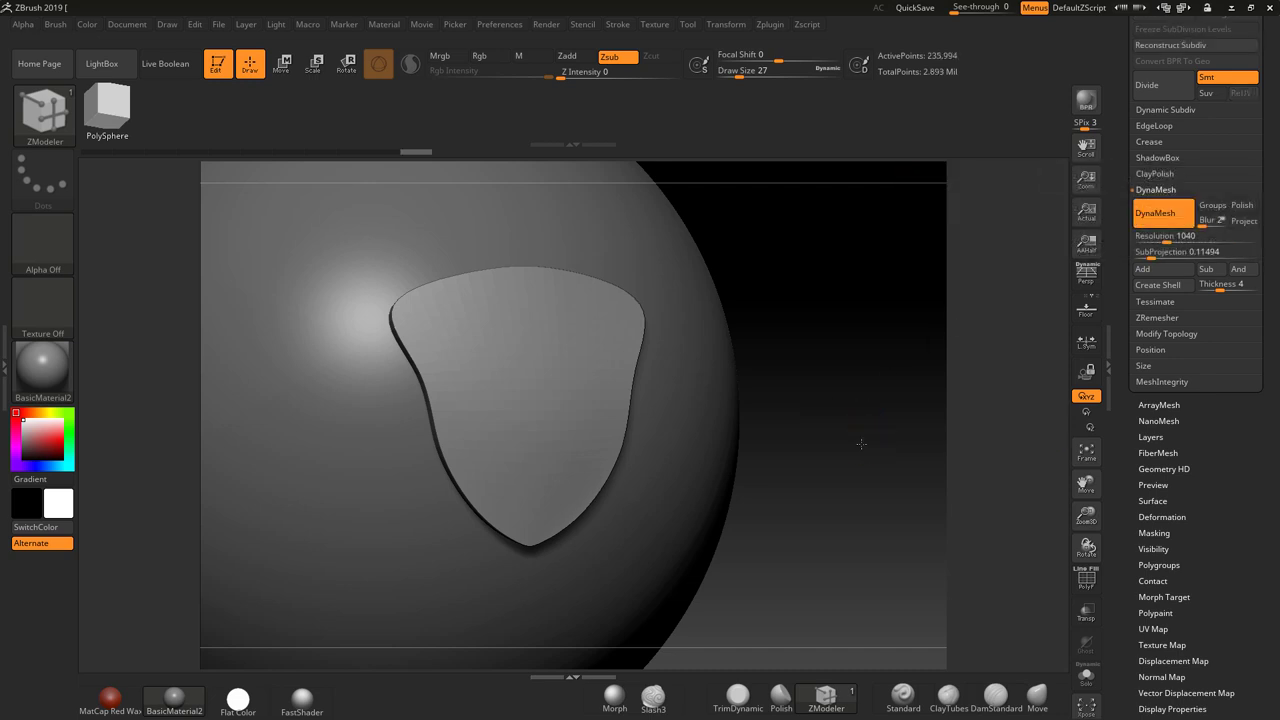
# Step: Sculpt symmetrical raised scroll shapes across the plate's upper and middle areas with the ClayTubes brush, and inspect them from several angles
pyautogui.moveTo(861, 443); pyautogui.dragTo(811, 440)
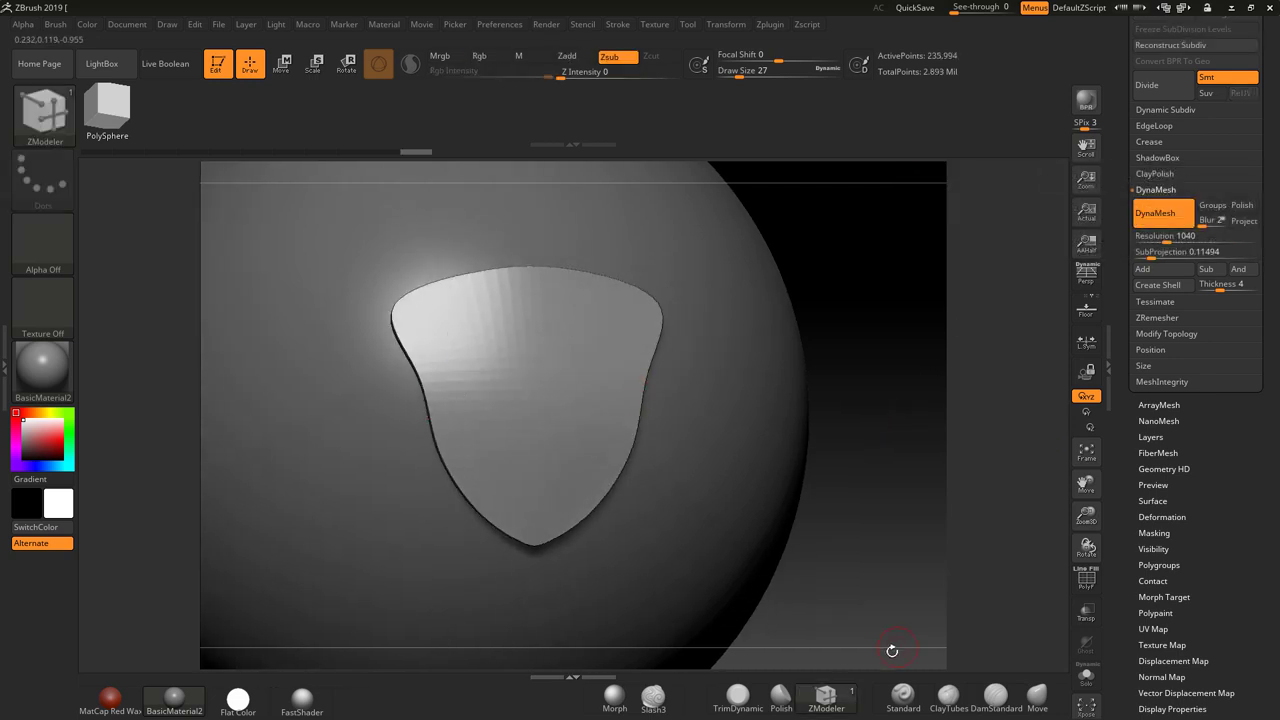
pyautogui.click(995, 697)
pyautogui.click(938, 708)
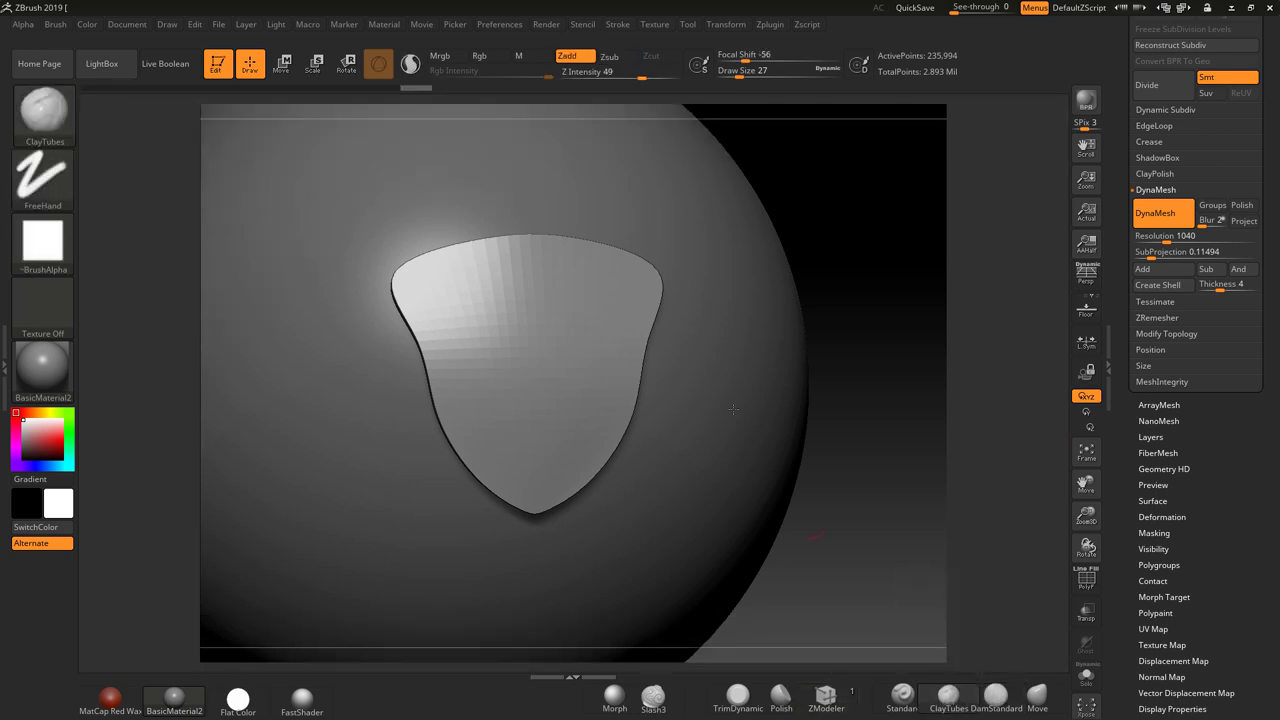
pyautogui.moveTo(620, 304)
pyautogui.mouseDown()
pyautogui.moveTo(600, 297)
pyautogui.moveTo(612, 286)
pyautogui.moveTo(548, 345)
pyautogui.mouseUp()
pyautogui.moveTo(465, 363); pyautogui.dragTo(472, 362)
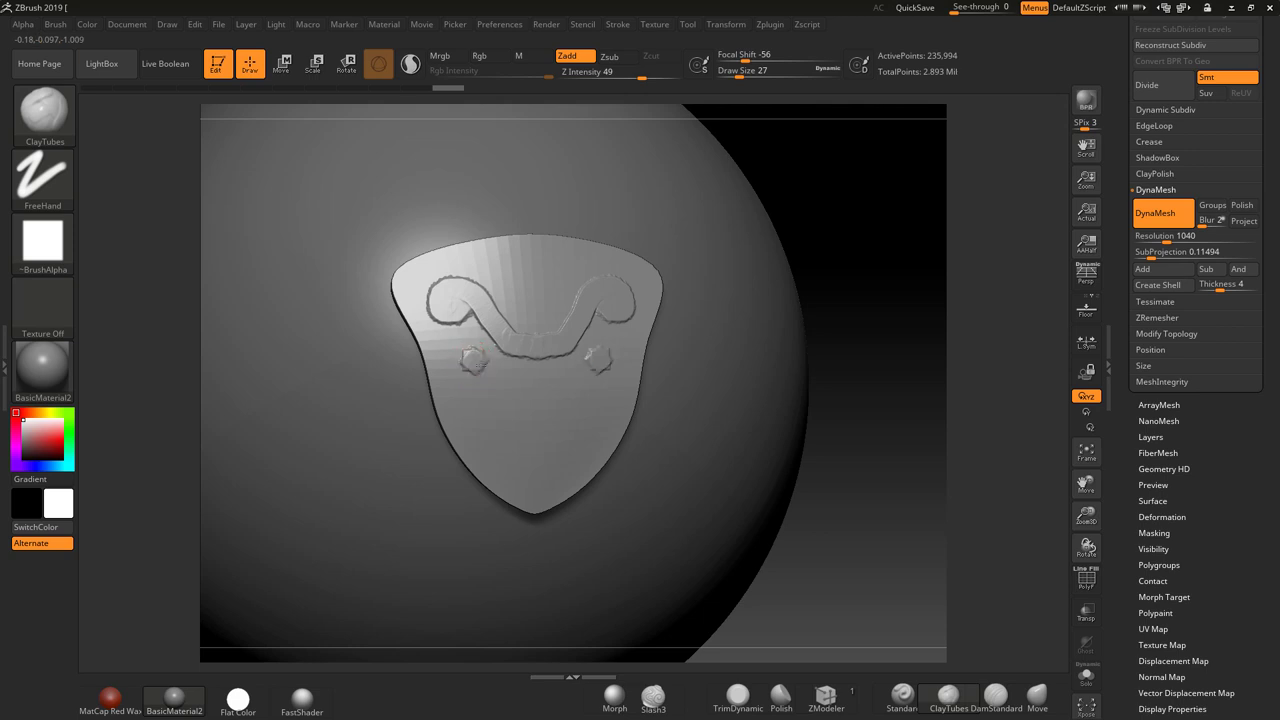
pyautogui.moveTo(606, 366)
pyautogui.mouseDown()
pyautogui.moveTo(616, 390)
pyautogui.moveTo(589, 405)
pyautogui.mouseUp()
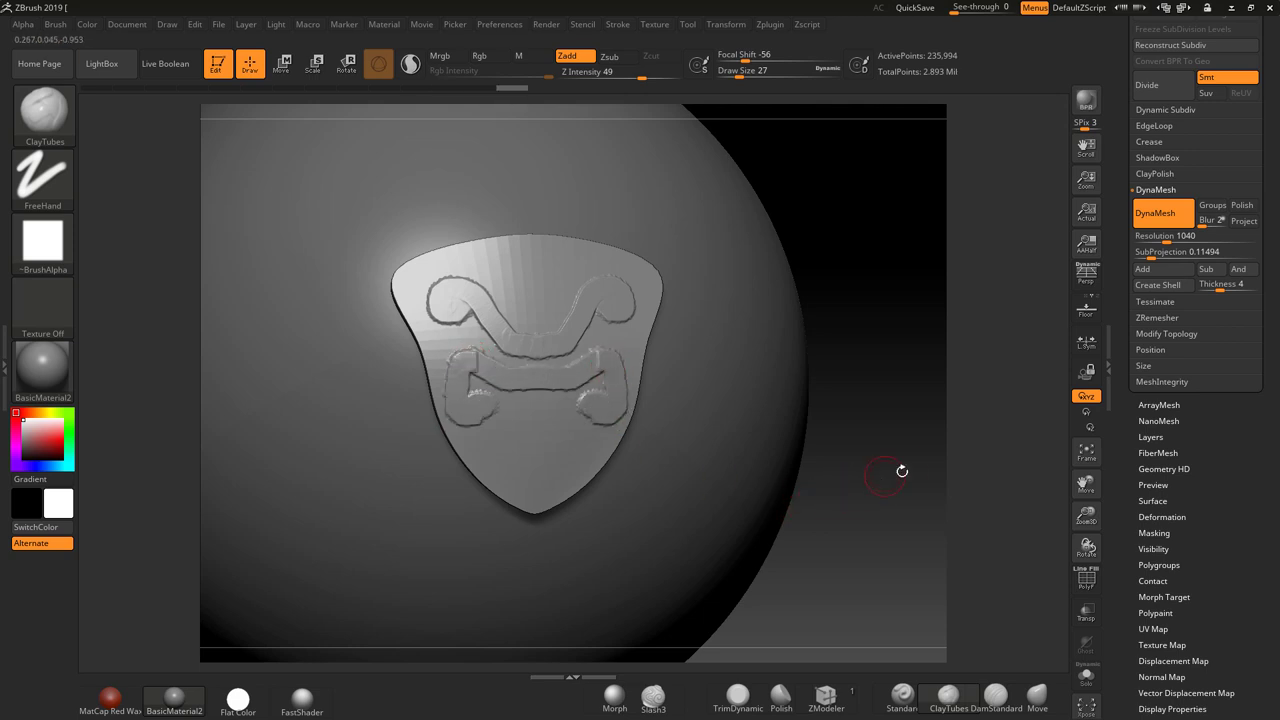
pyautogui.moveTo(918, 467); pyautogui.dragTo(683, 381)
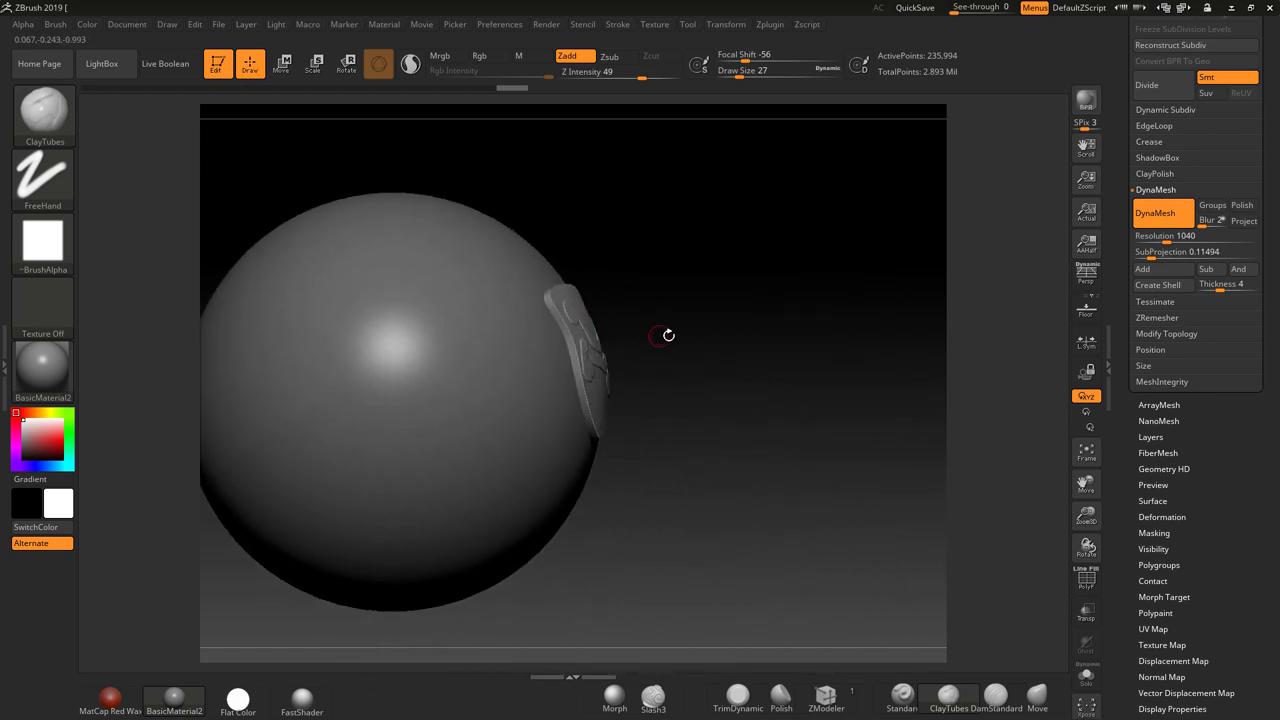
pyautogui.moveTo(668, 335); pyautogui.dragTo(812, 355)
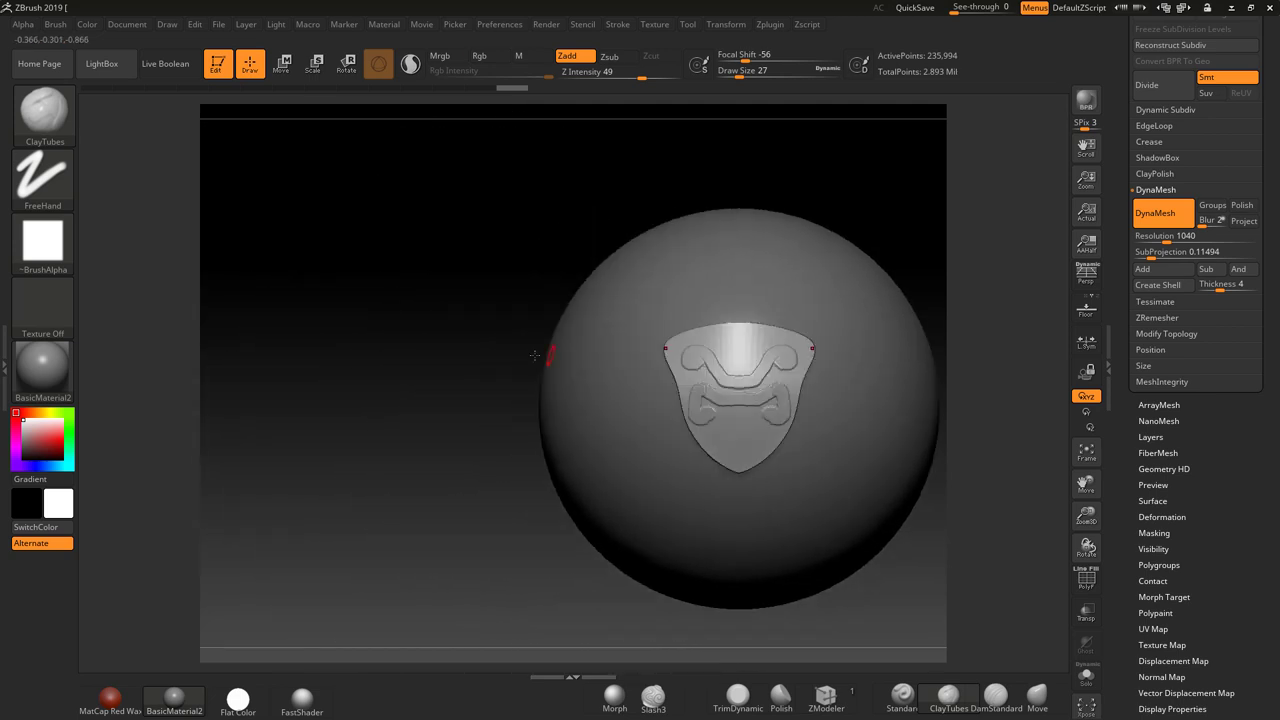
pyautogui.keyDown('alt'); pyautogui.moveTo(418, 307); pyautogui.dragTo(337, 309); pyautogui.keyUp('alt')
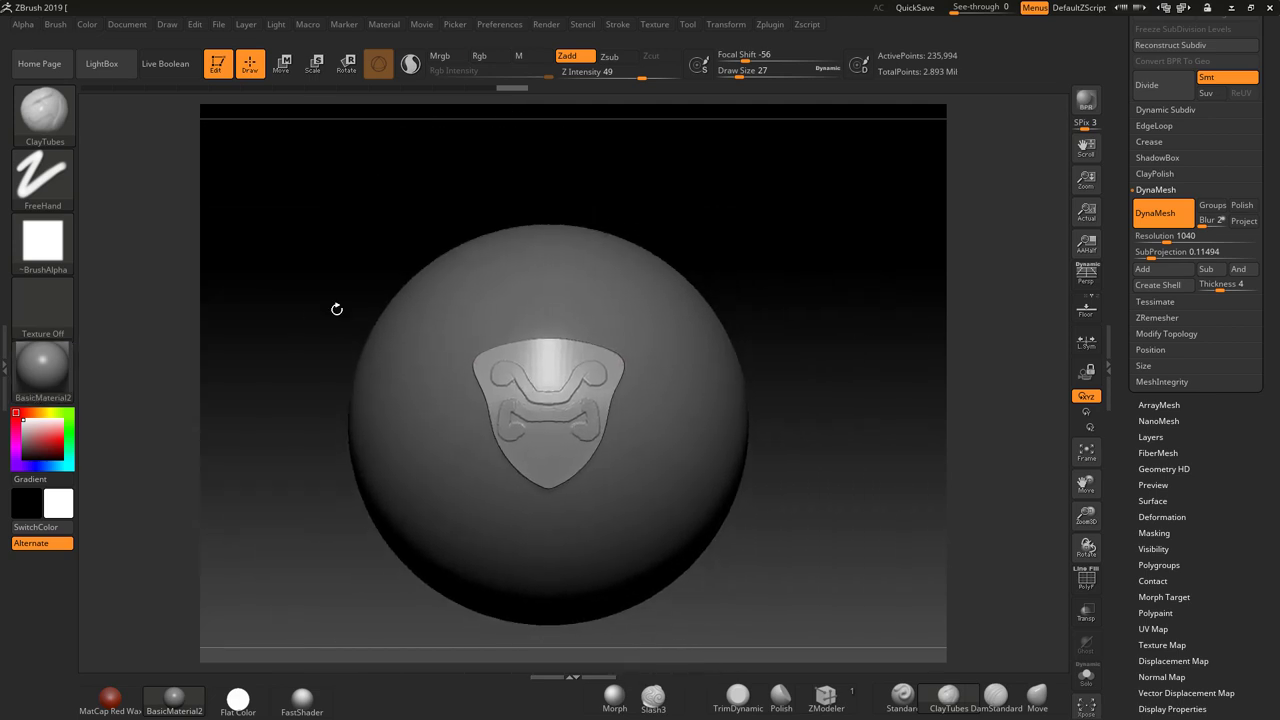